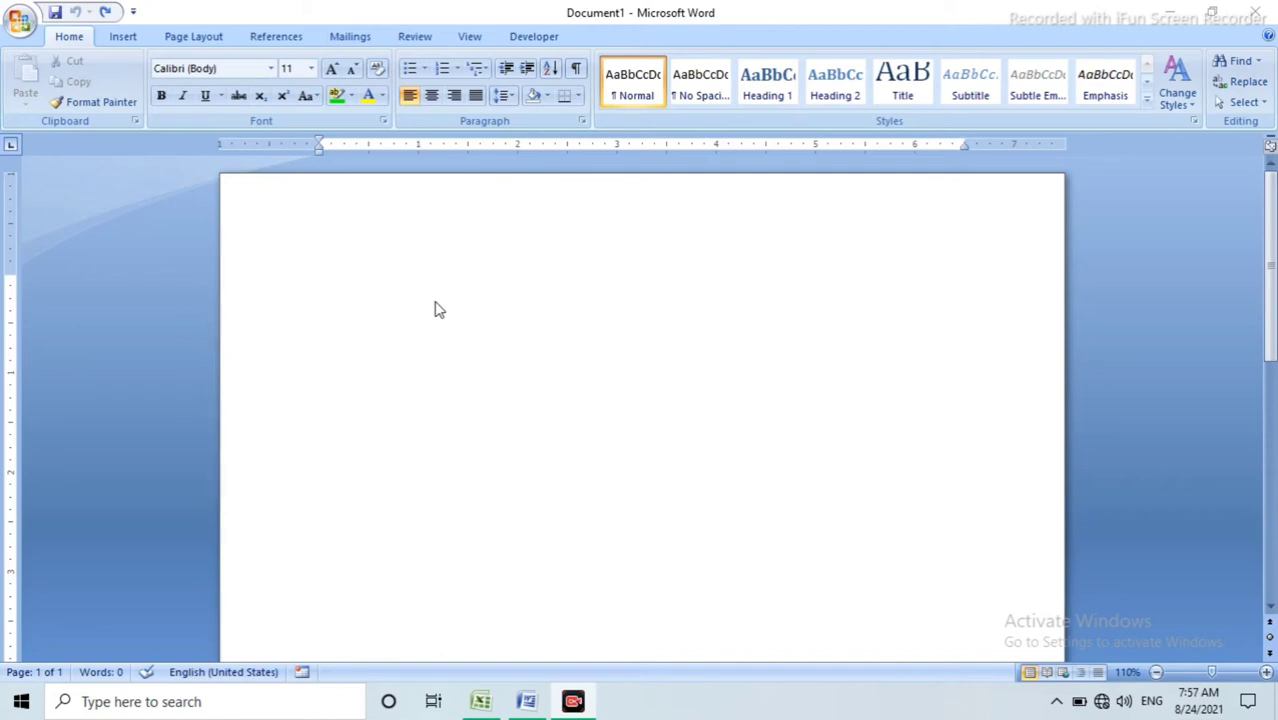
Step: Create a four-column table from a text line of plus signs and hyphens, and add a row after the first one
click(124, 38)
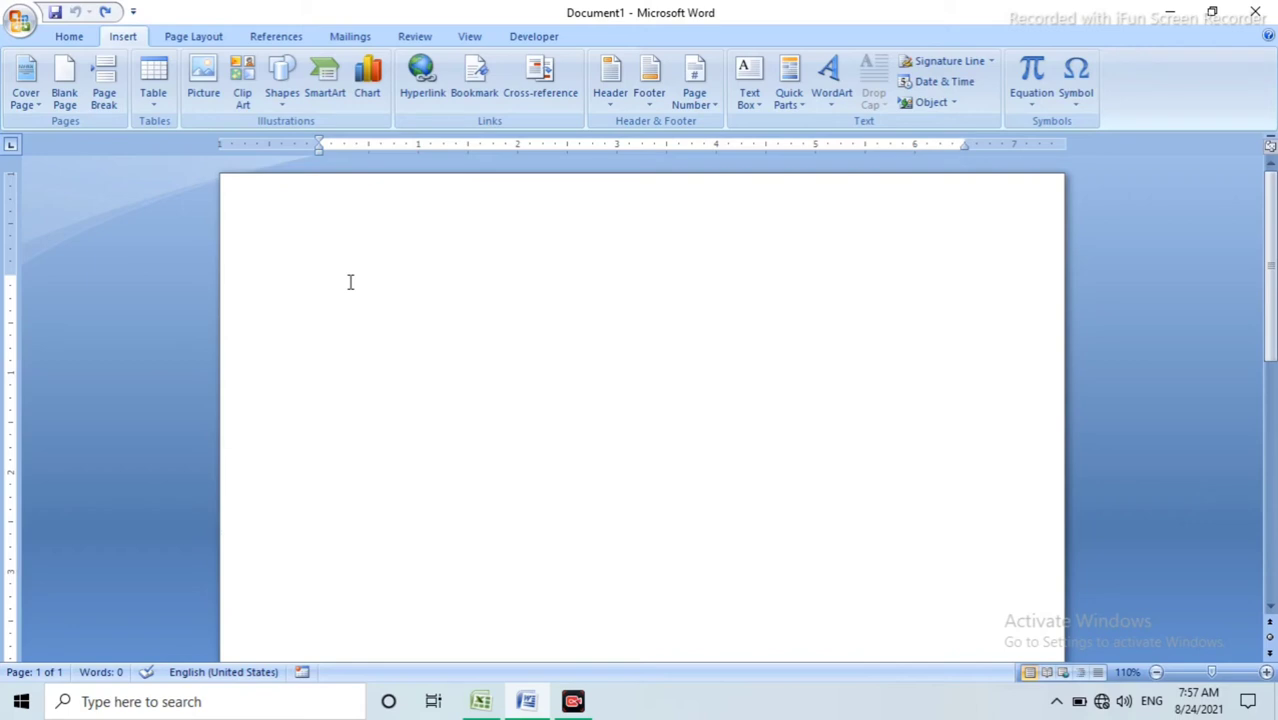
text(+----------)
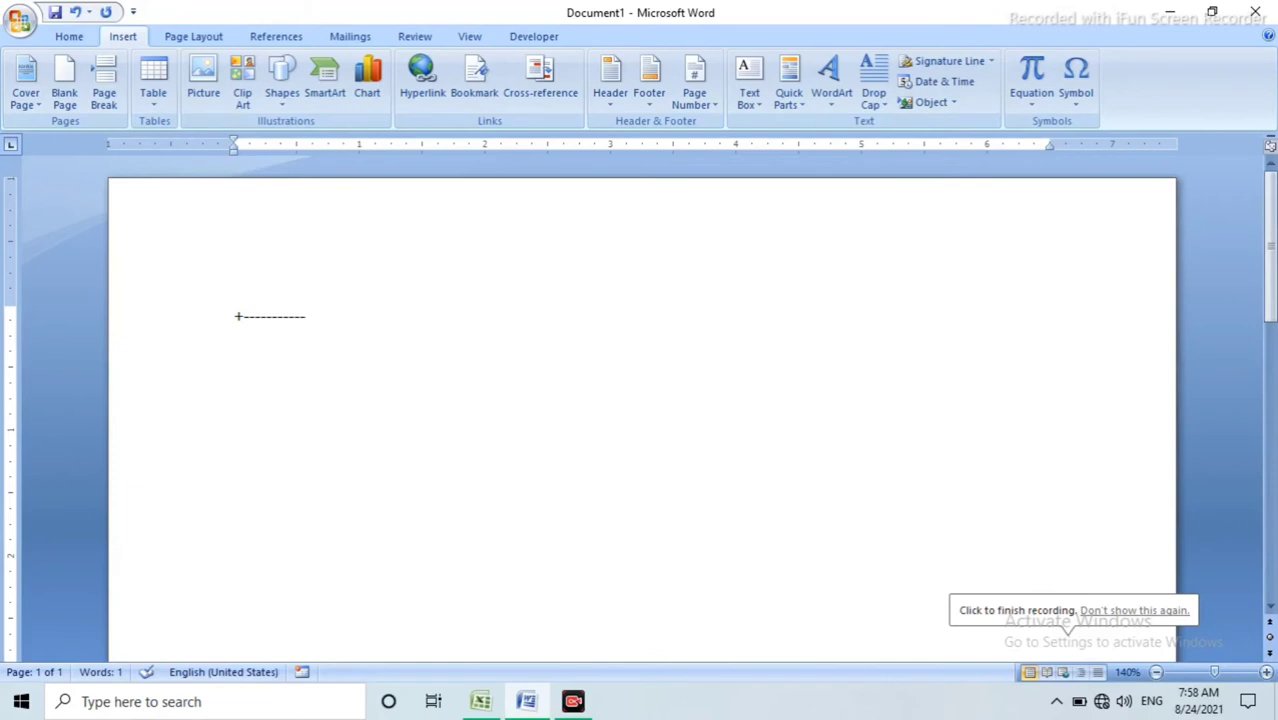
text(+-)
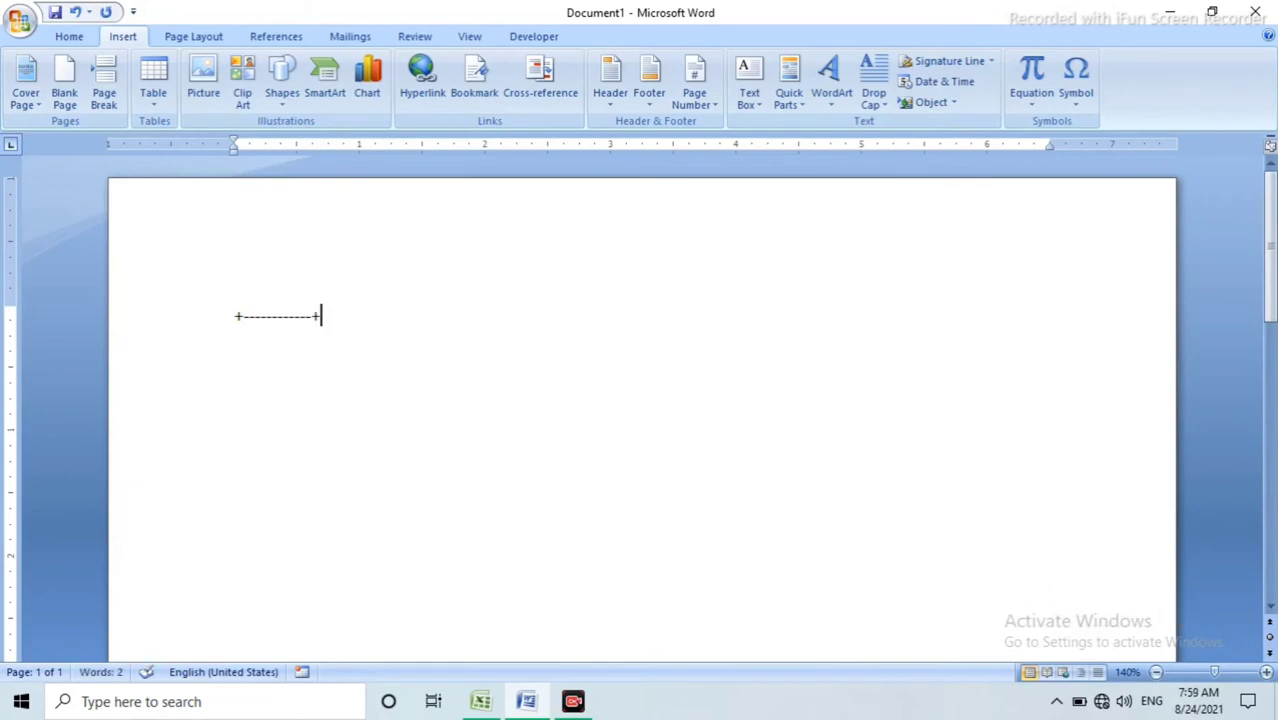
text(-----+------+----------+)
key(Return)
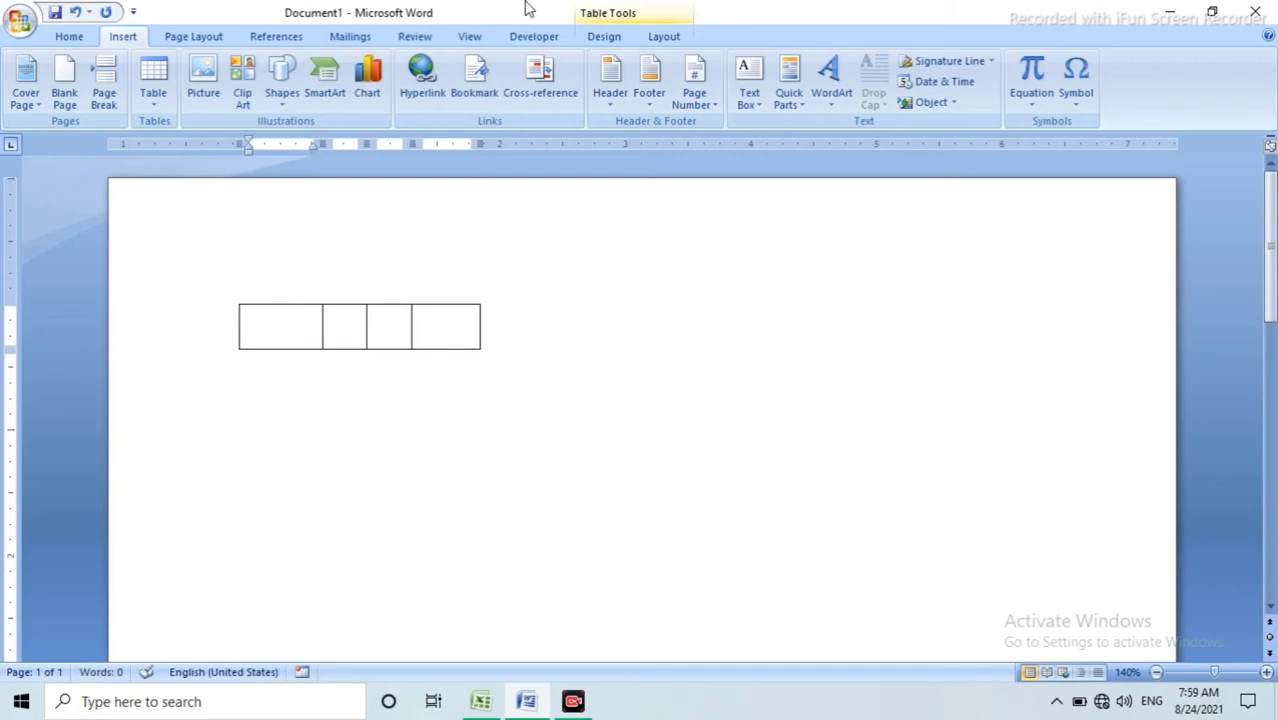
click(480, 316)
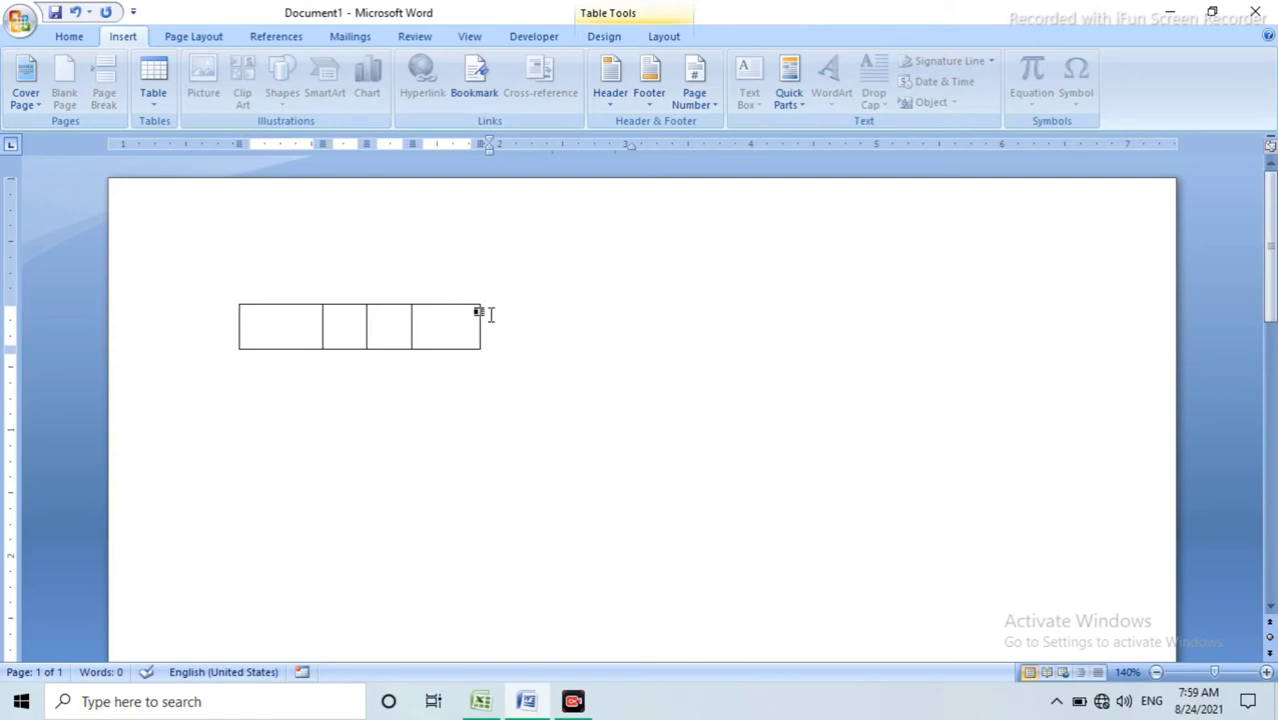
key(Return)
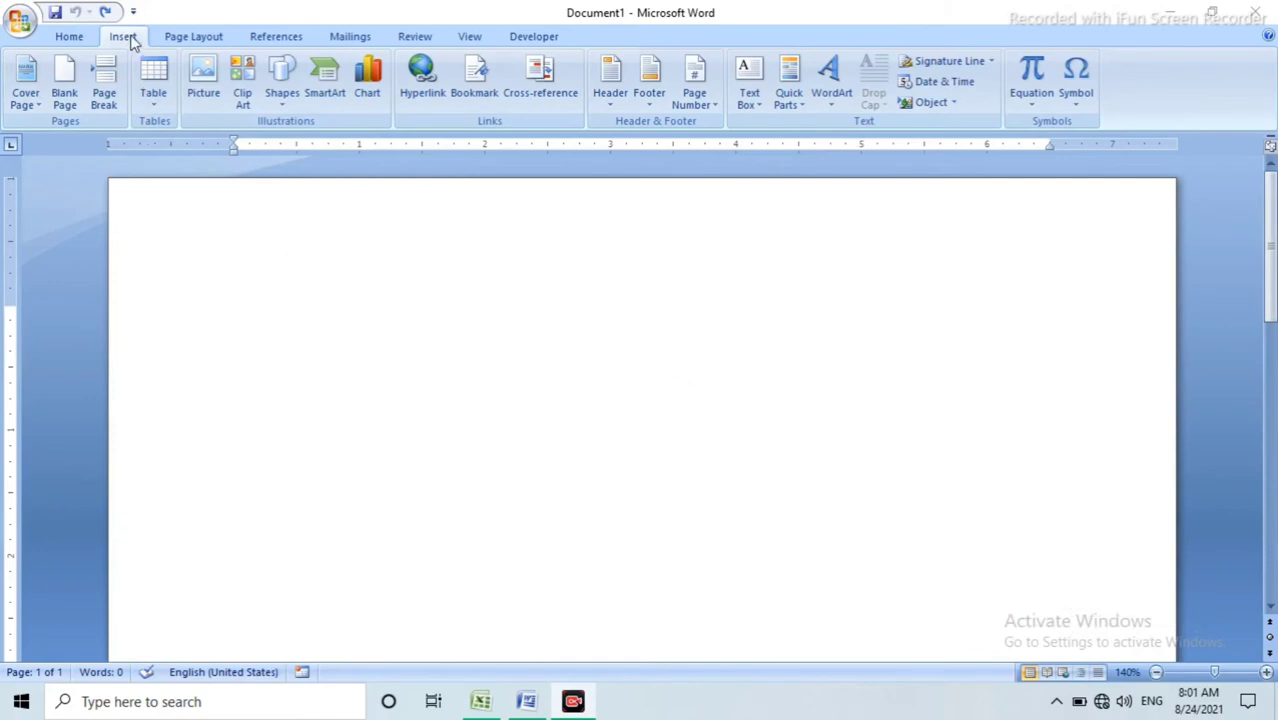
Step: Insert a table of 10 columns and 7 rows using the table size grid
click(154, 100)
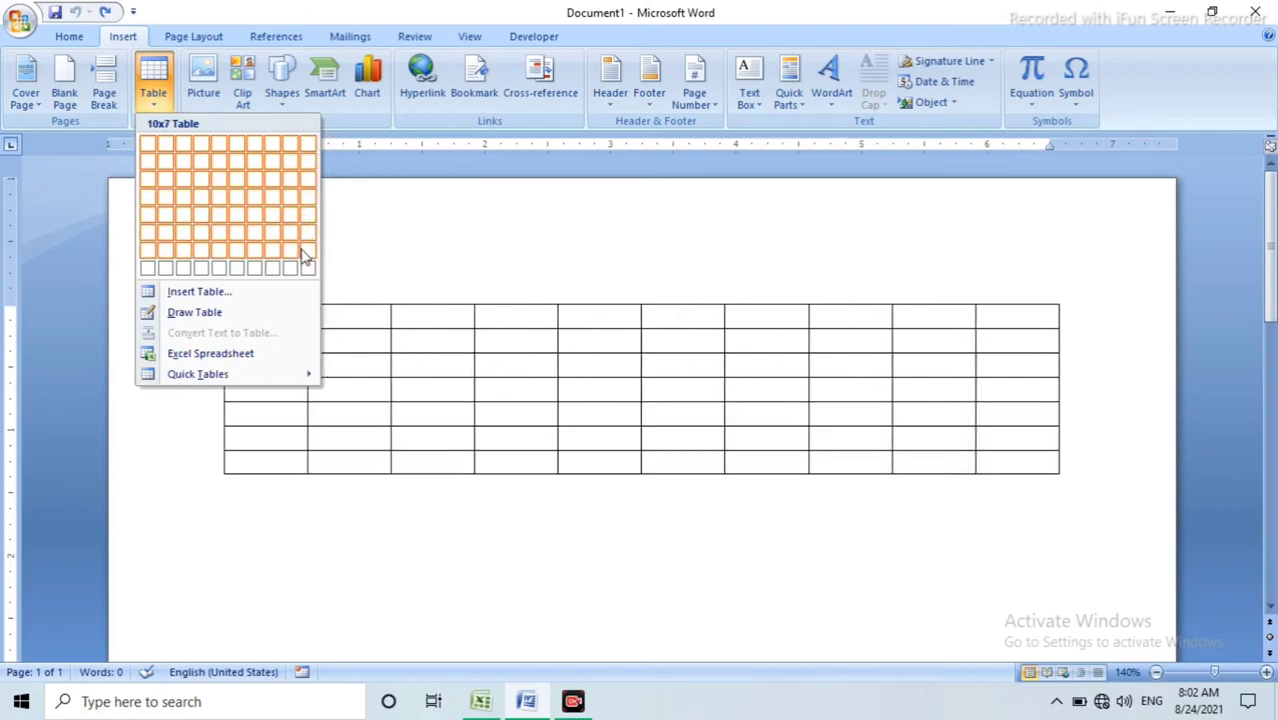
click(306, 253)
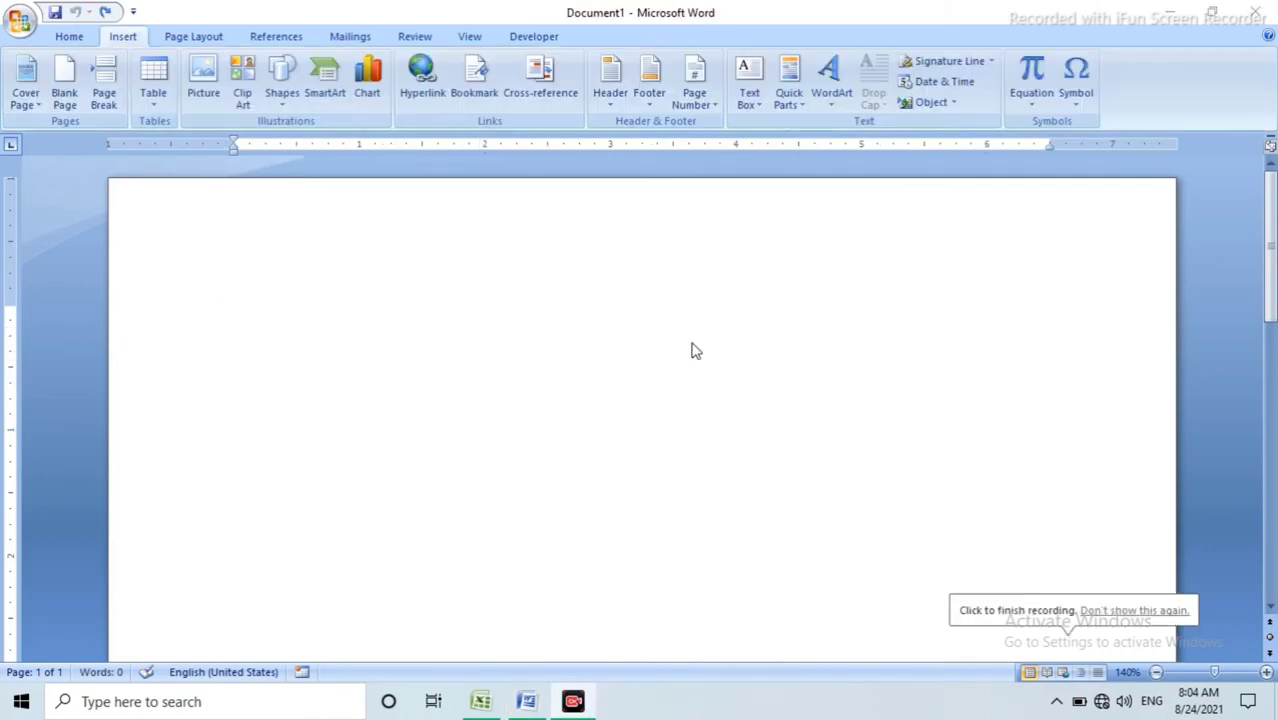
Step: Insert a table by specifying 12 columns and 10 rows, keeping the automatic fixed column width
click(155, 100)
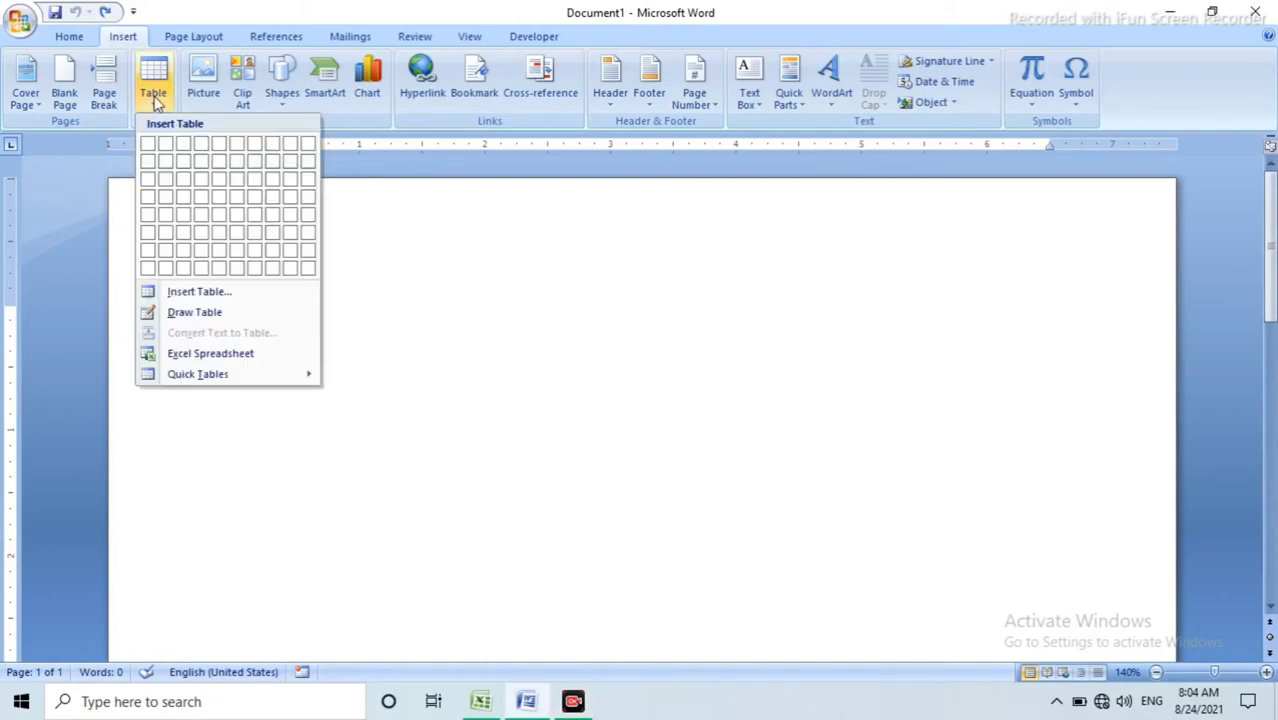
click(203, 295)
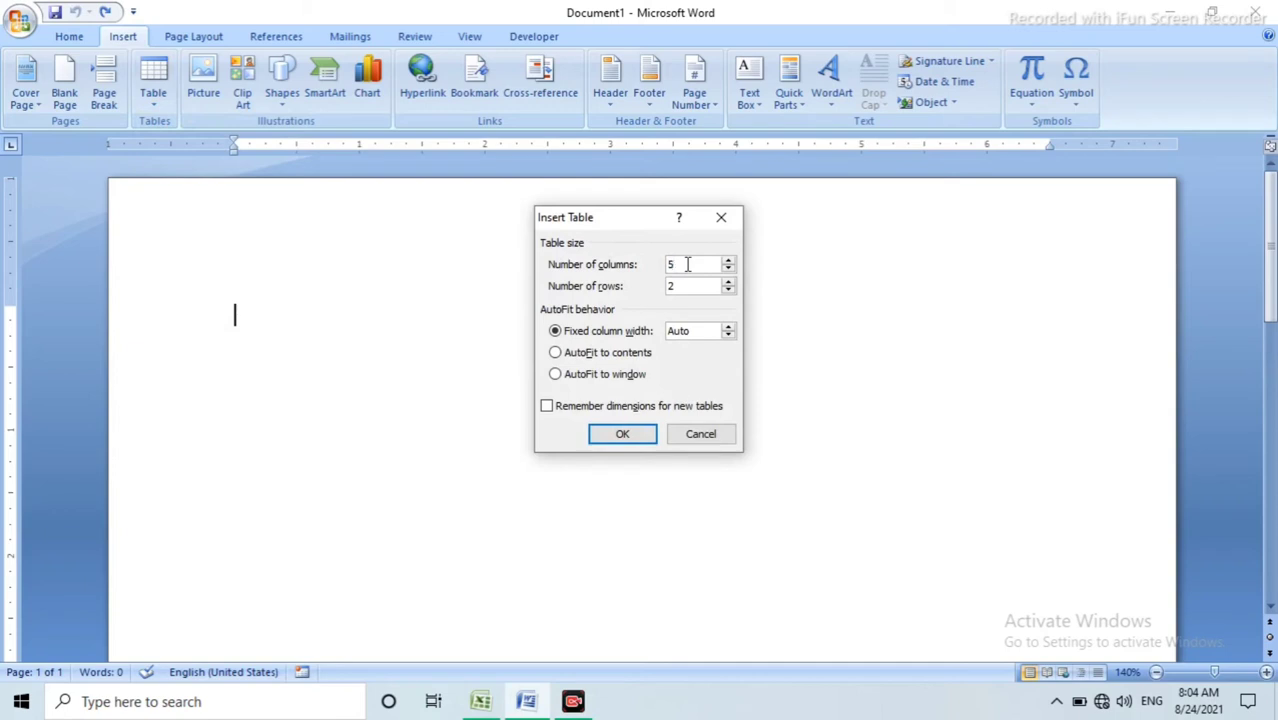
key(BackSpace)
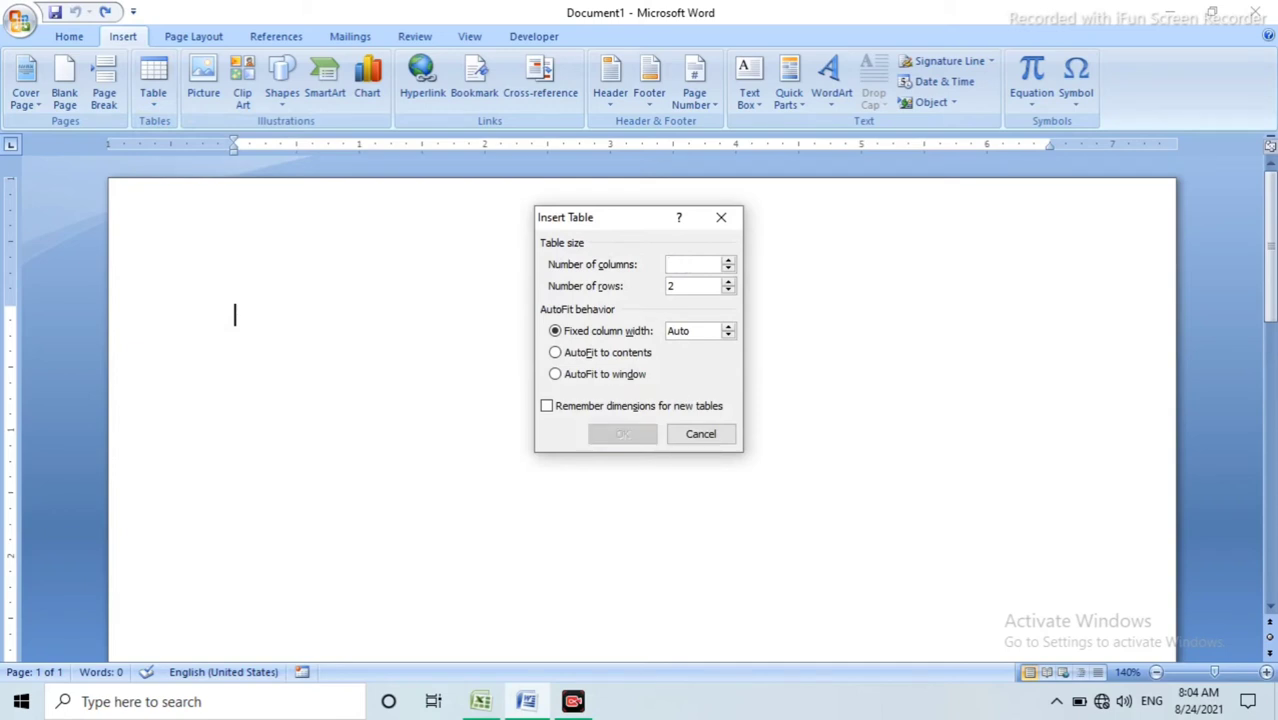
text(10)
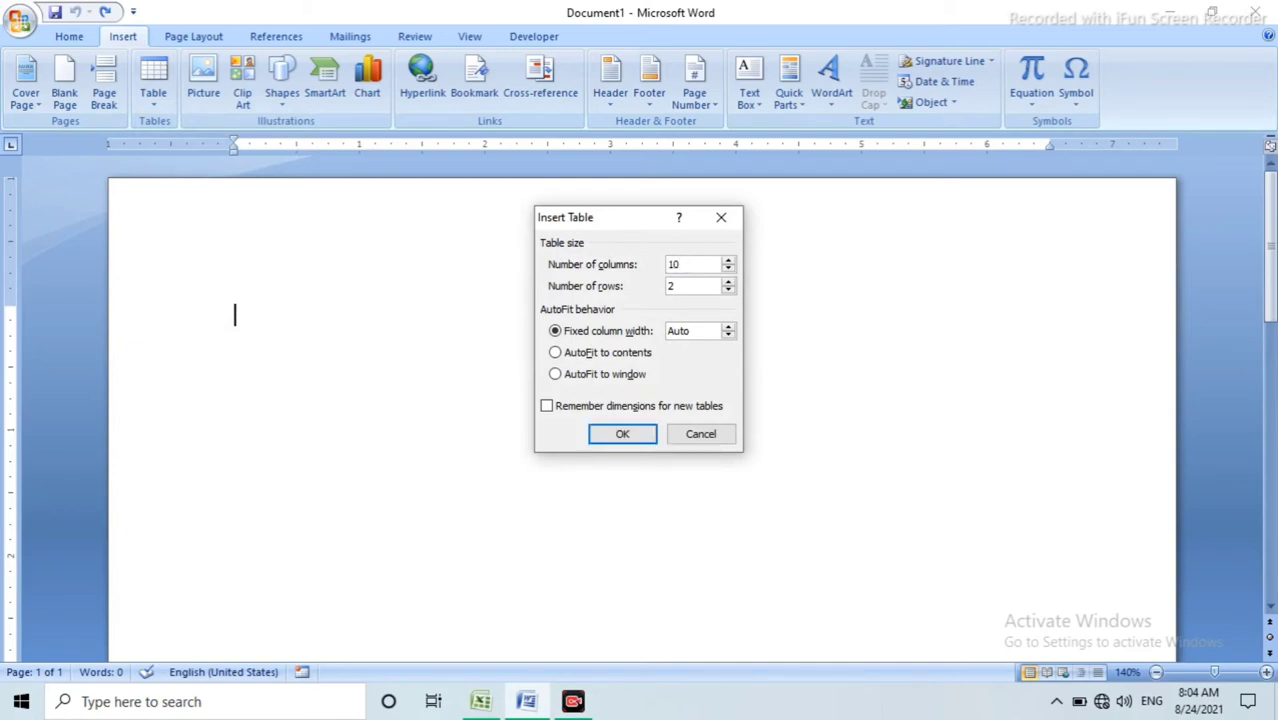
click(728, 260)
click(684, 285)
key(BackSpace)
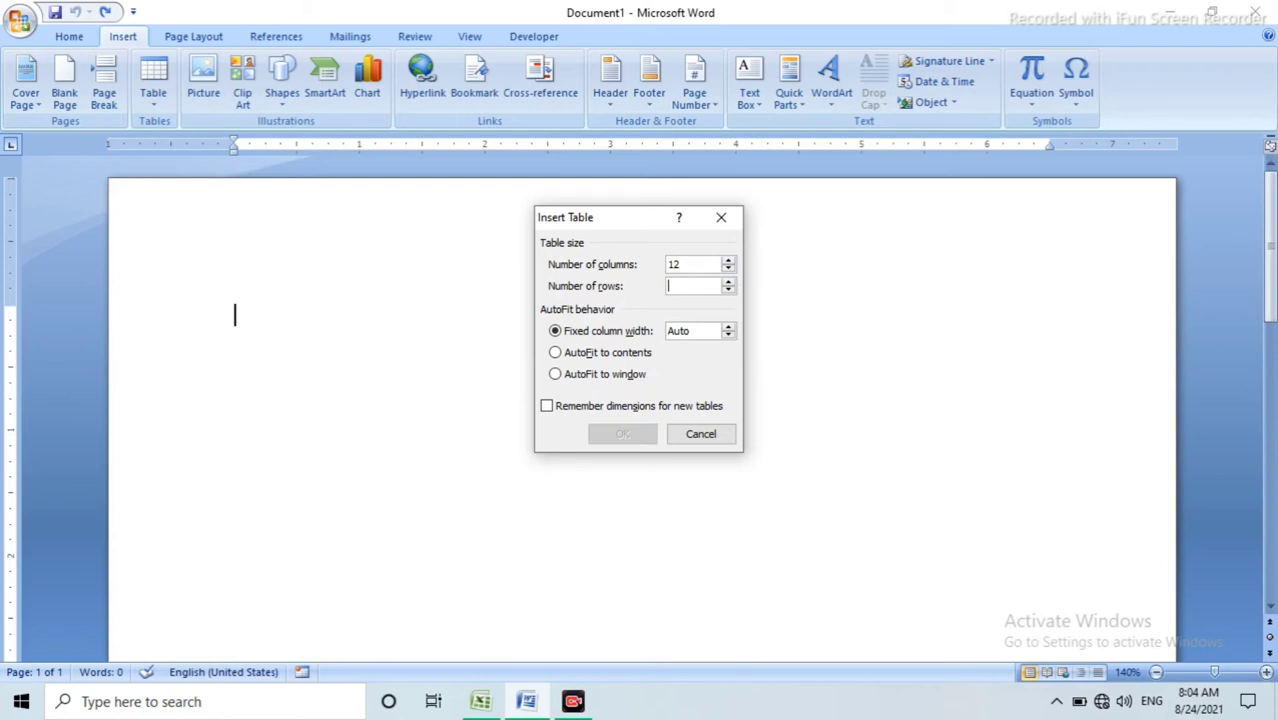
text(8)
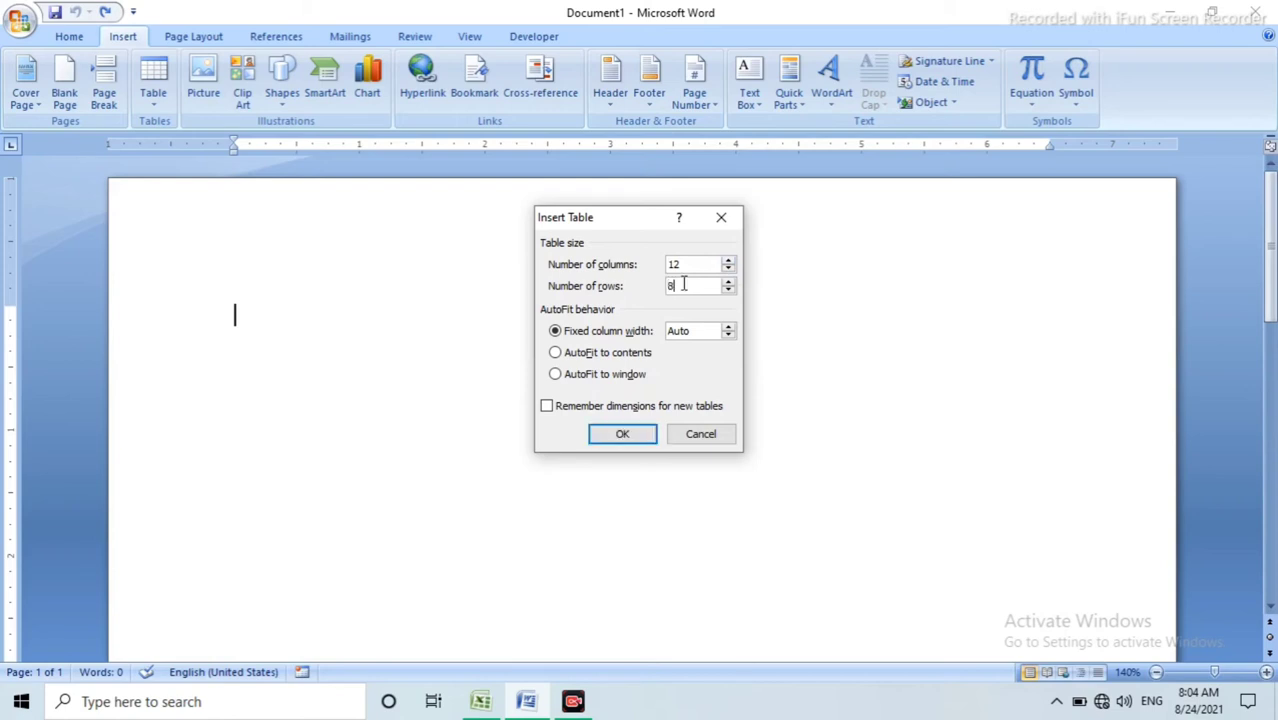
click(729, 281)
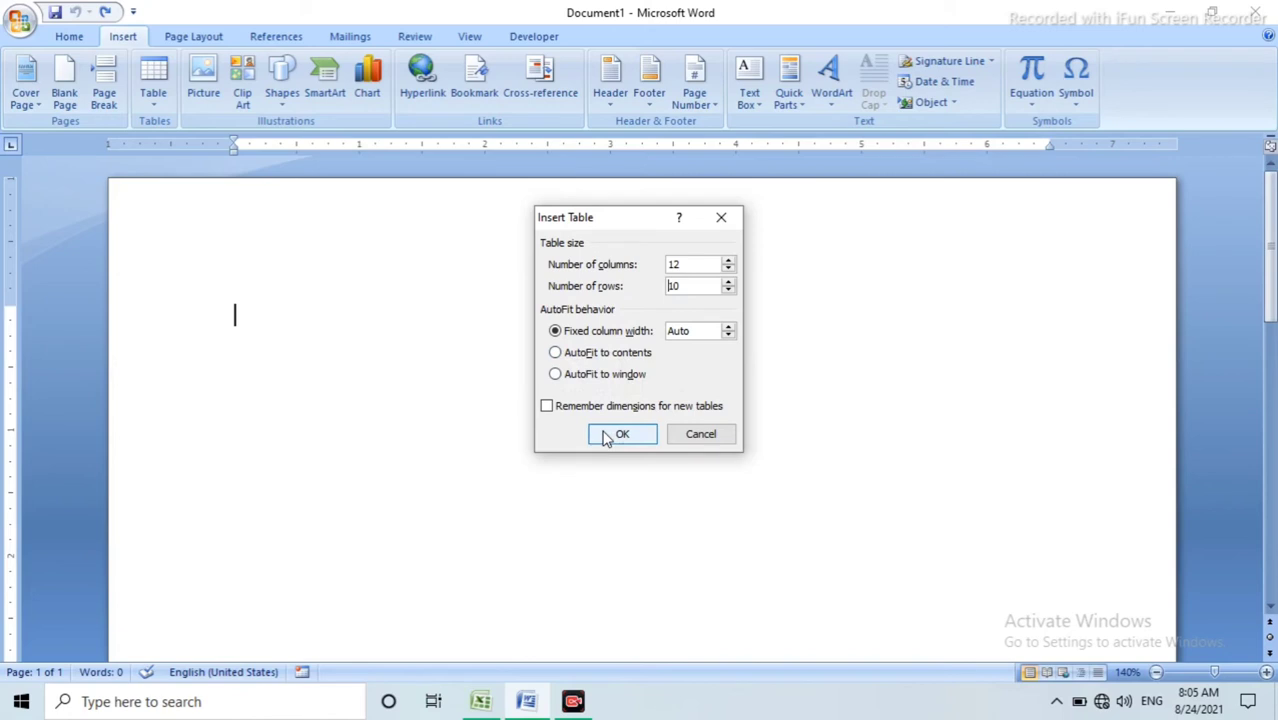
click(606, 438)
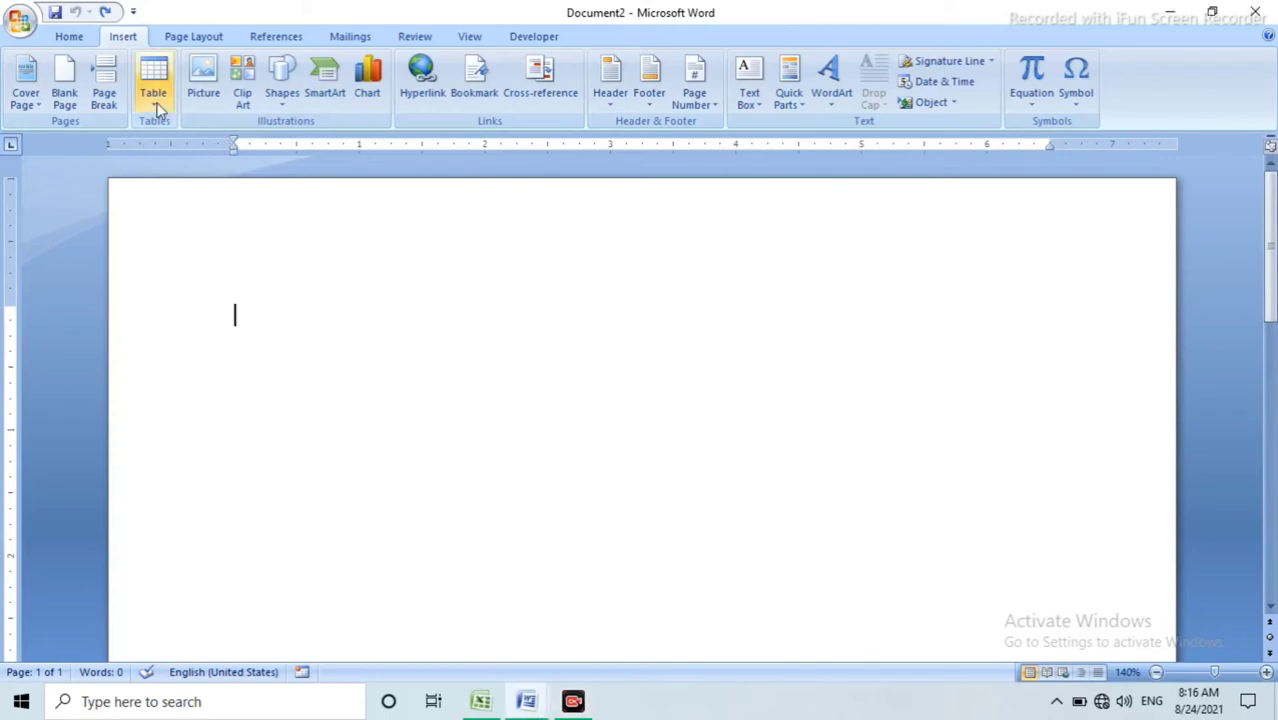
Step: Draw a table frame about 5.8 inches wide and divide it with one vertical and one horizontal line into four cells
click(156, 108)
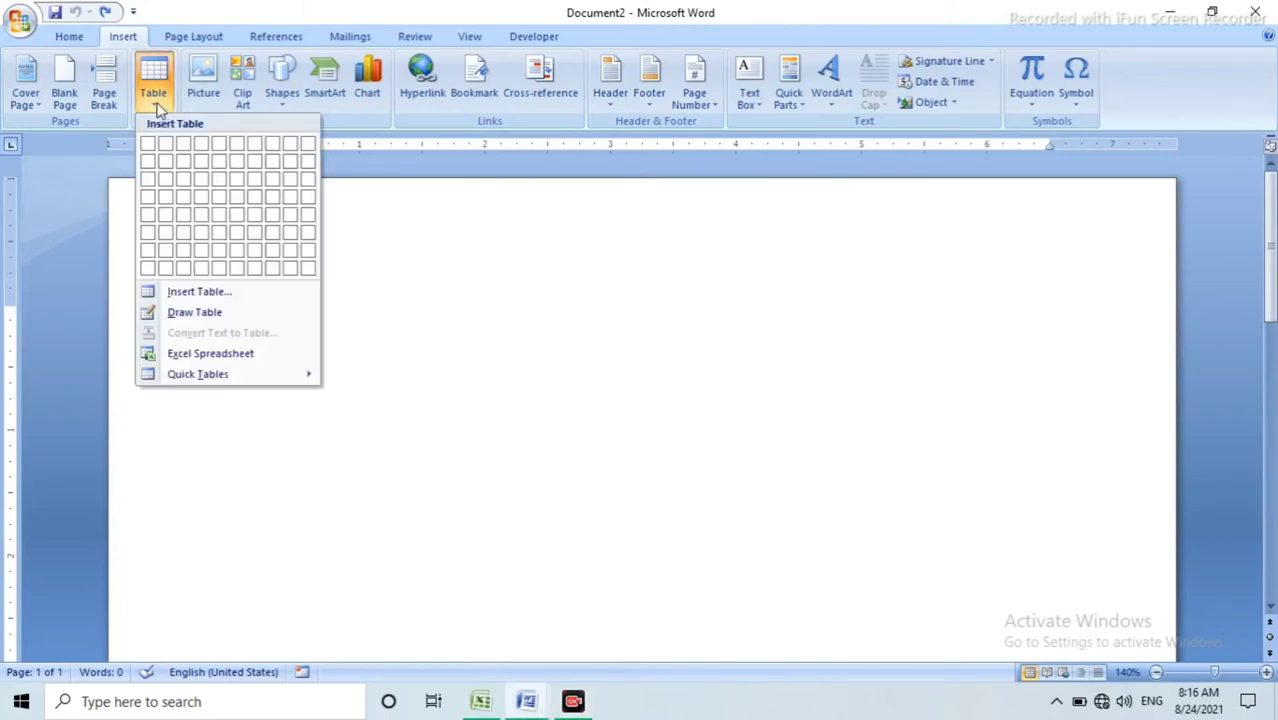
click(210, 315)
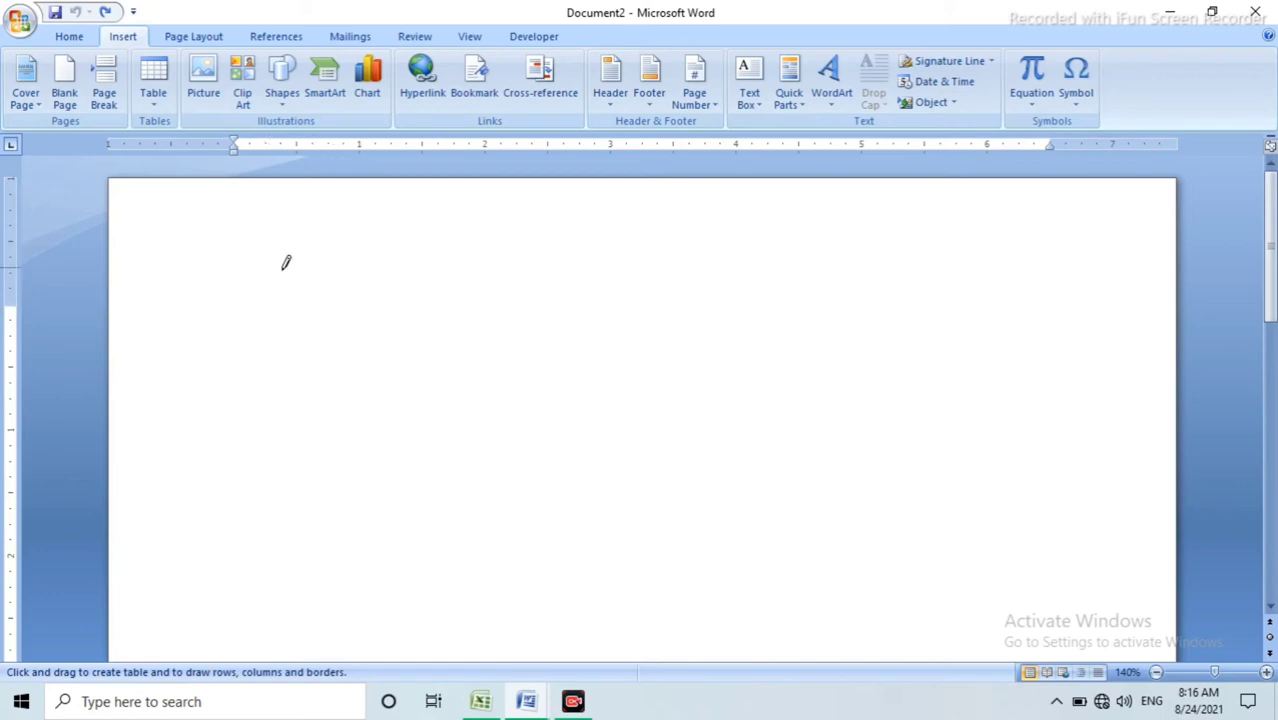
mouse_move(268, 289)
mouse_down()
mouse_move(502, 360)
mouse_move(664, 380)
mouse_move(986, 389)
mouse_up()
drag(589, 304, 592, 372)
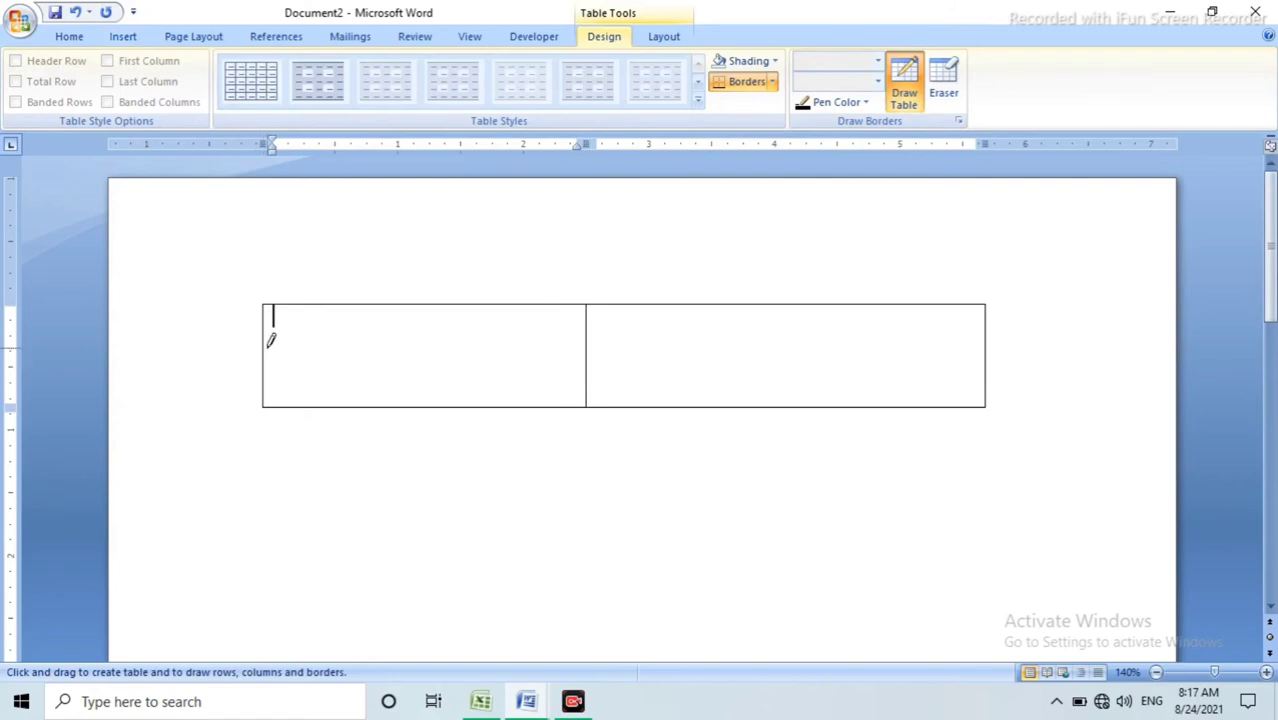
mouse_move(266, 348)
mouse_down()
mouse_move(650, 370)
mouse_move(898, 349)
mouse_up()
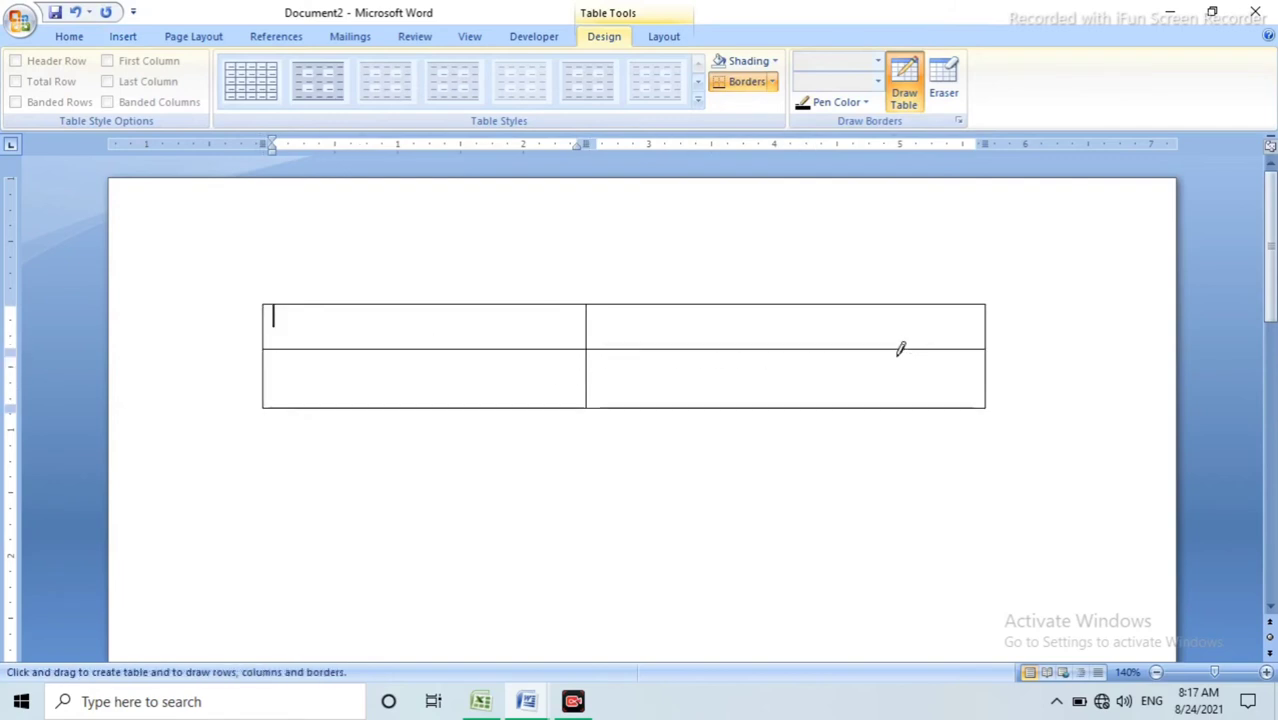
Step: Draw five more vertical lines through both rows of the drawn table to add columns
drag(916, 299, 903, 400)
drag(782, 304, 779, 405)
drag(683, 305, 690, 400)
drag(553, 290, 546, 405)
drag(442, 306, 434, 395)
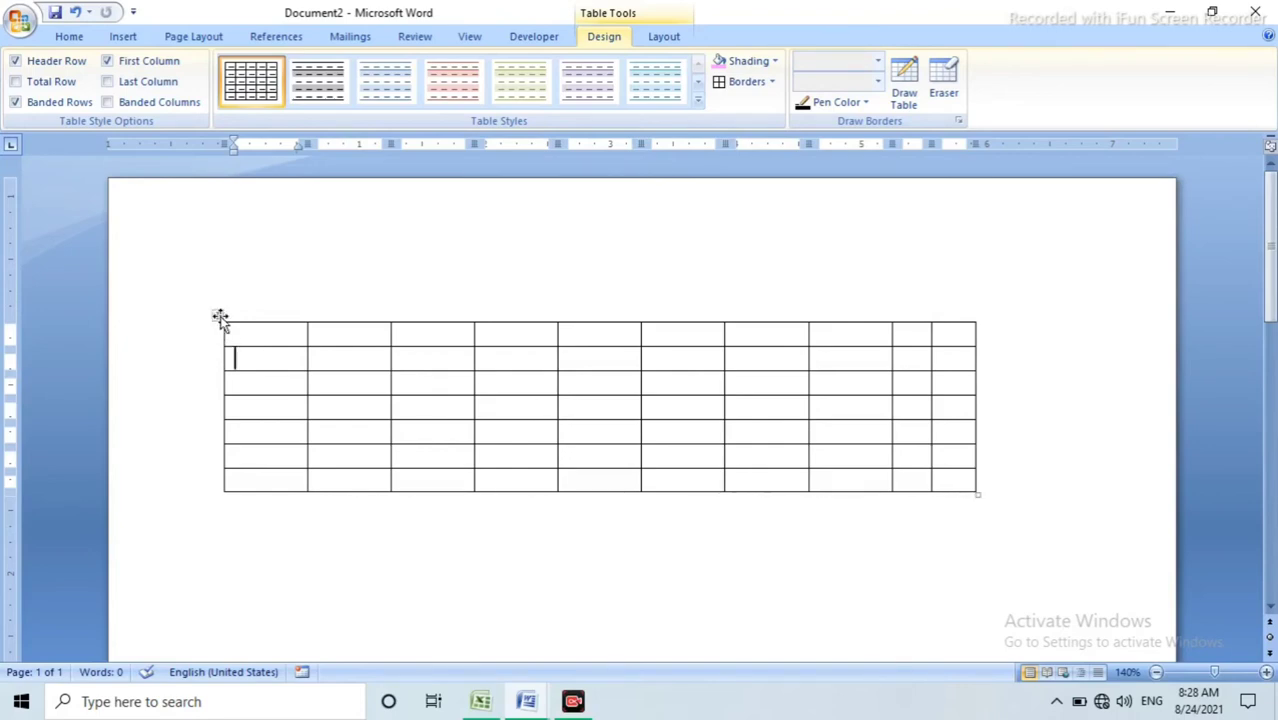
Step: Select the entire table and move it down and then up on the page
click(219, 317)
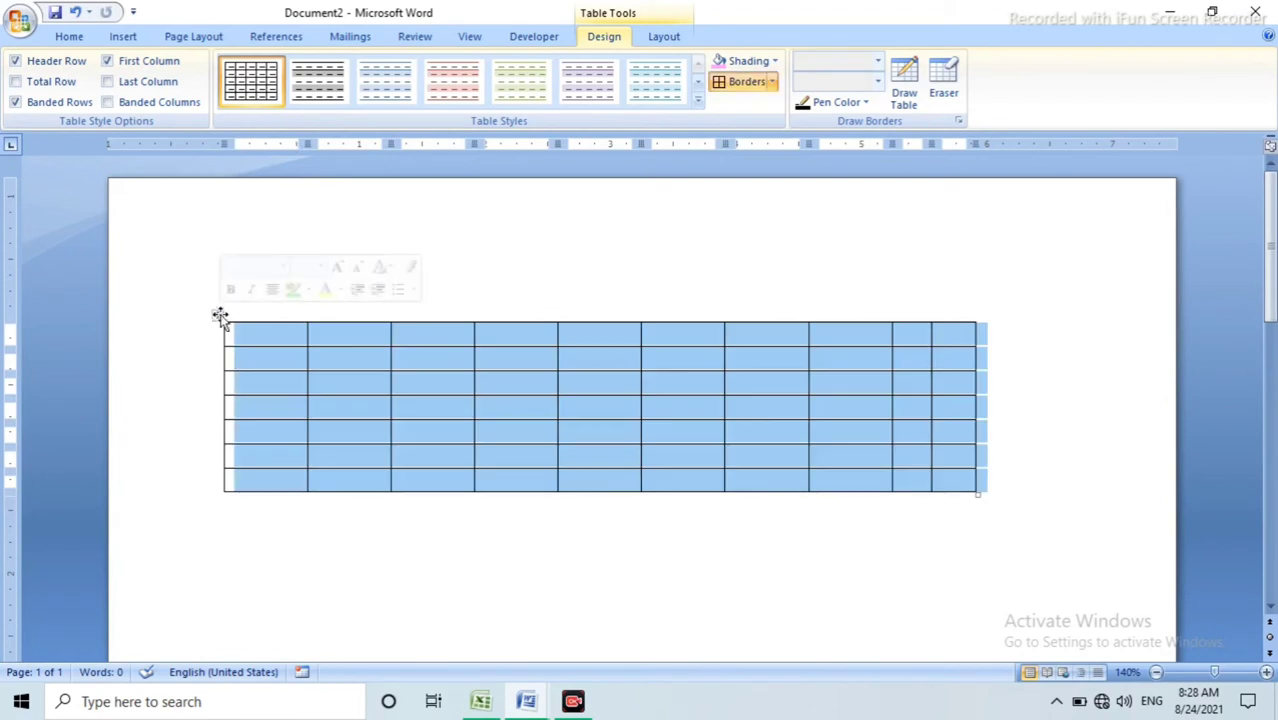
drag(217, 312, 225, 353)
drag(233, 296, 228, 237)
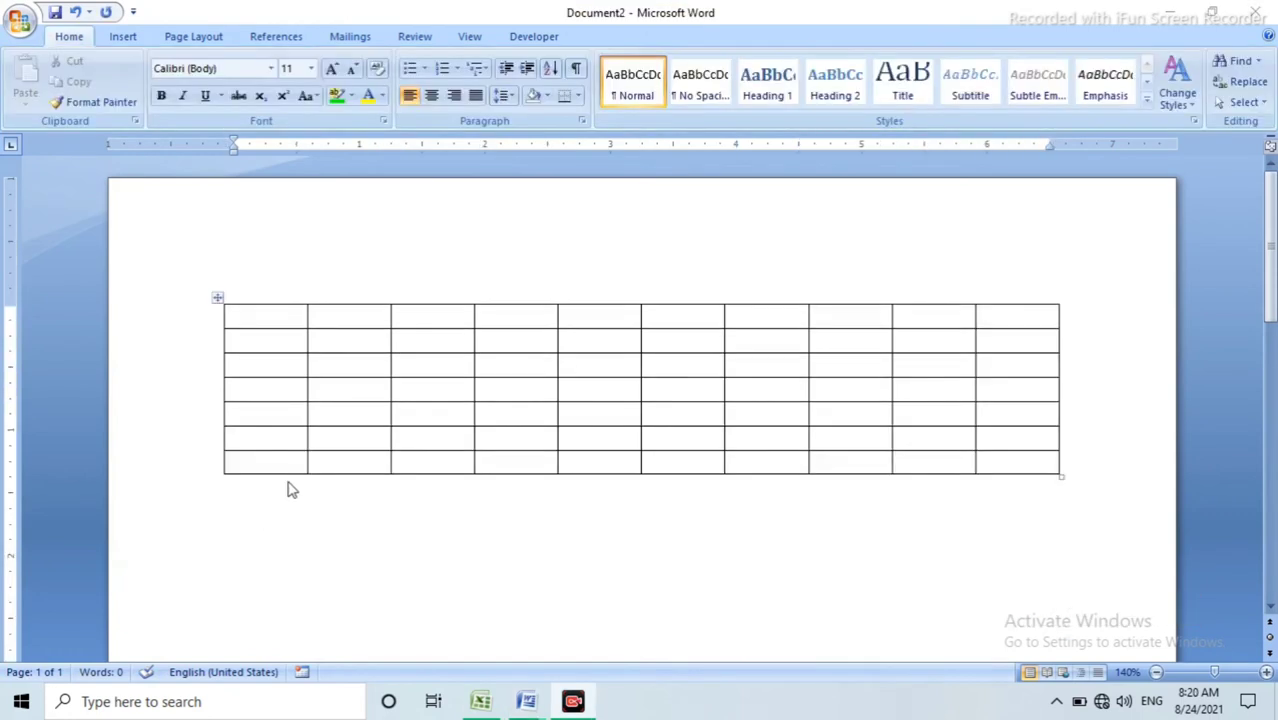
Step: Remove the last column of the 10-column table with the table Eraser
click(292, 390)
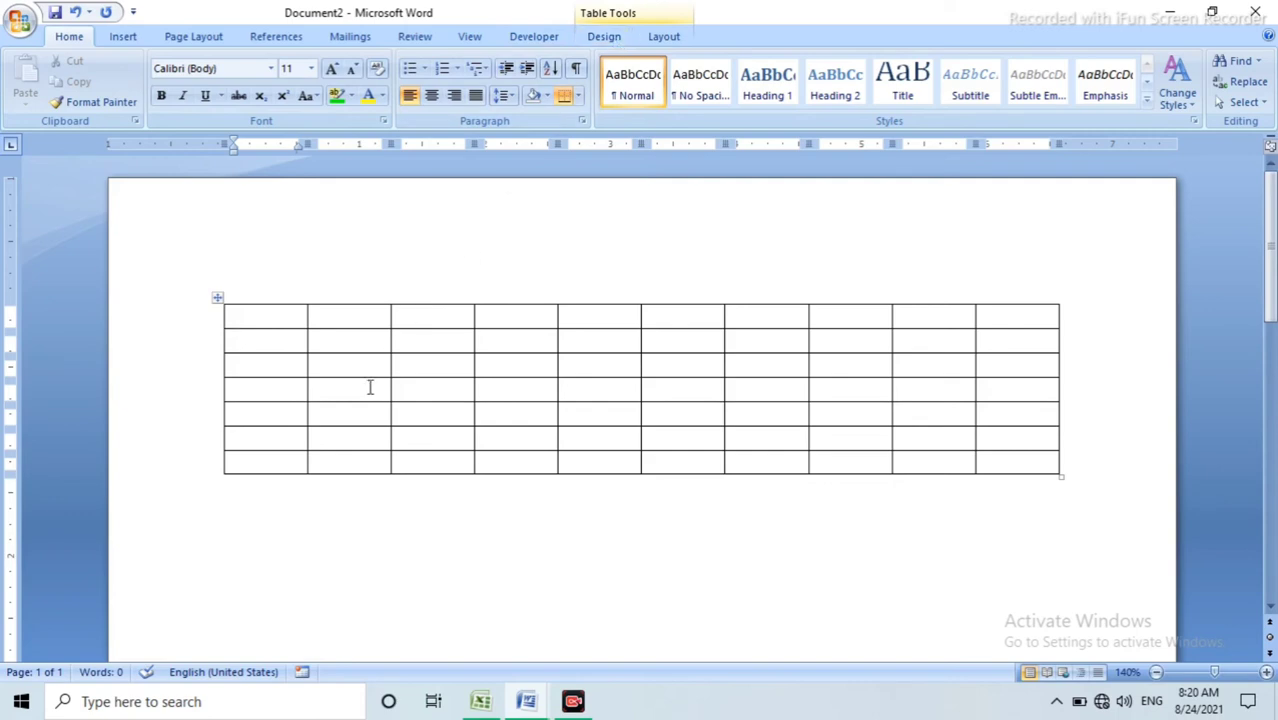
click(286, 509)
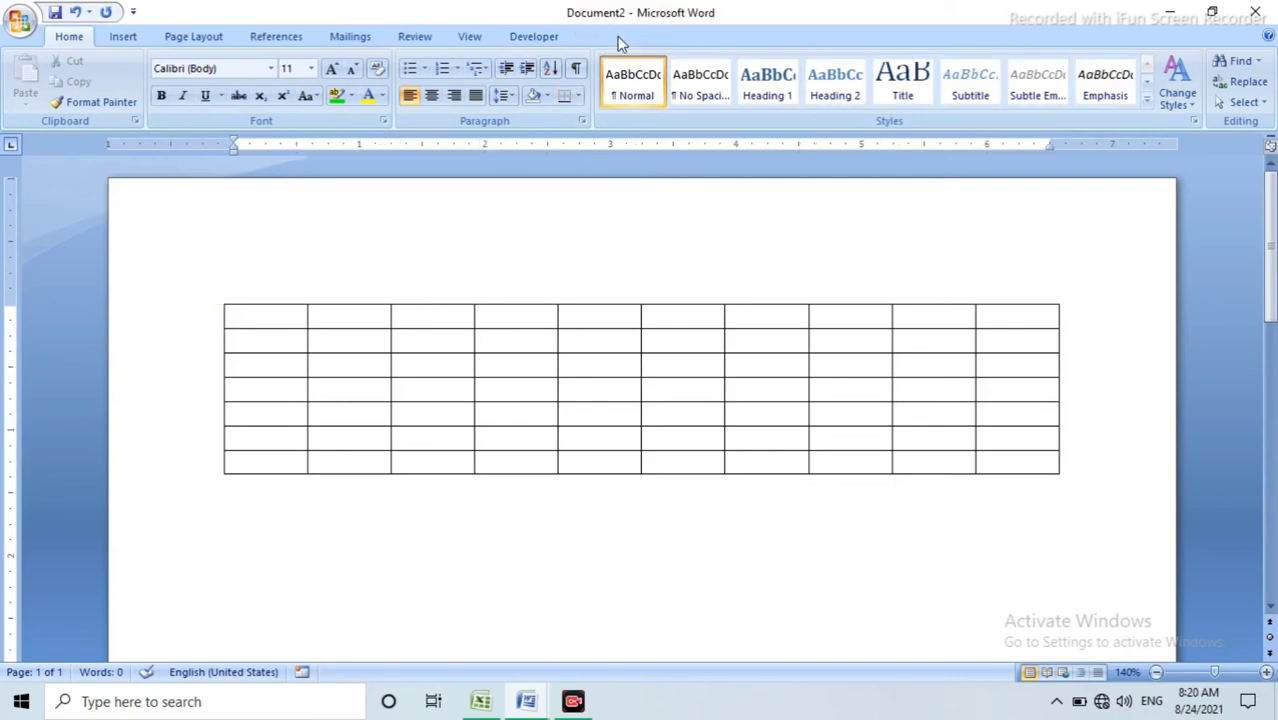
click(333, 365)
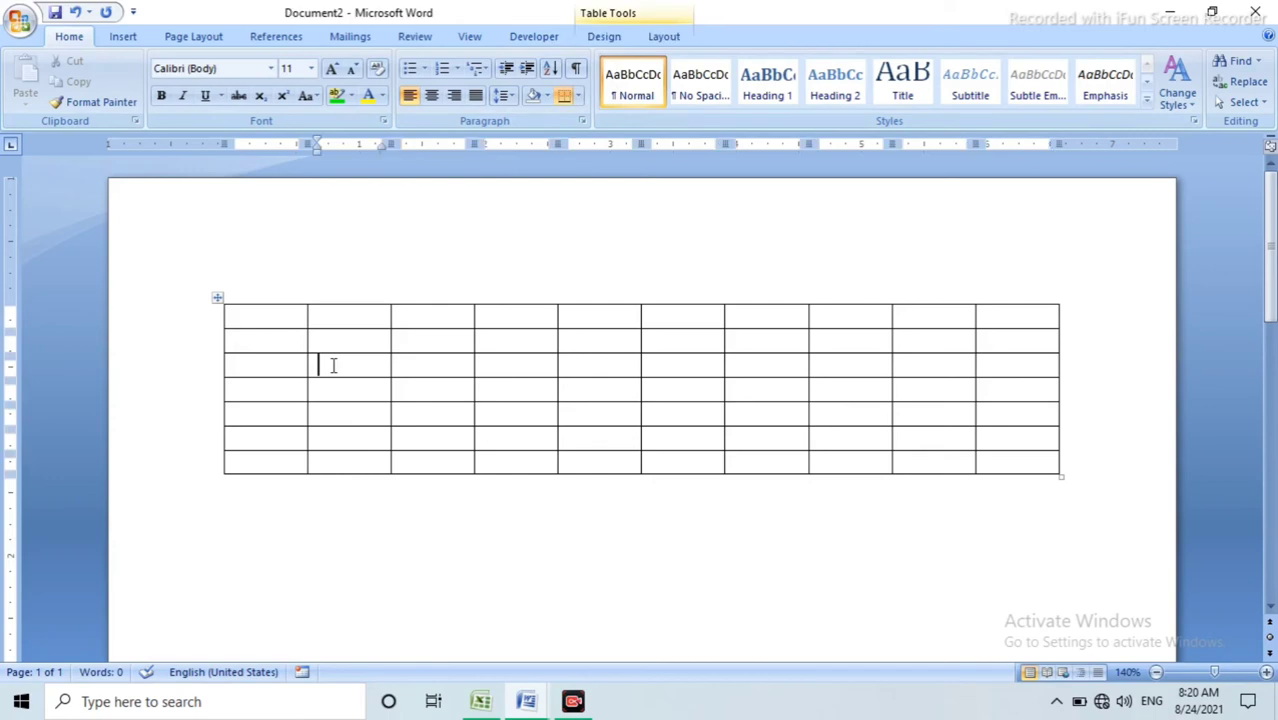
click(603, 37)
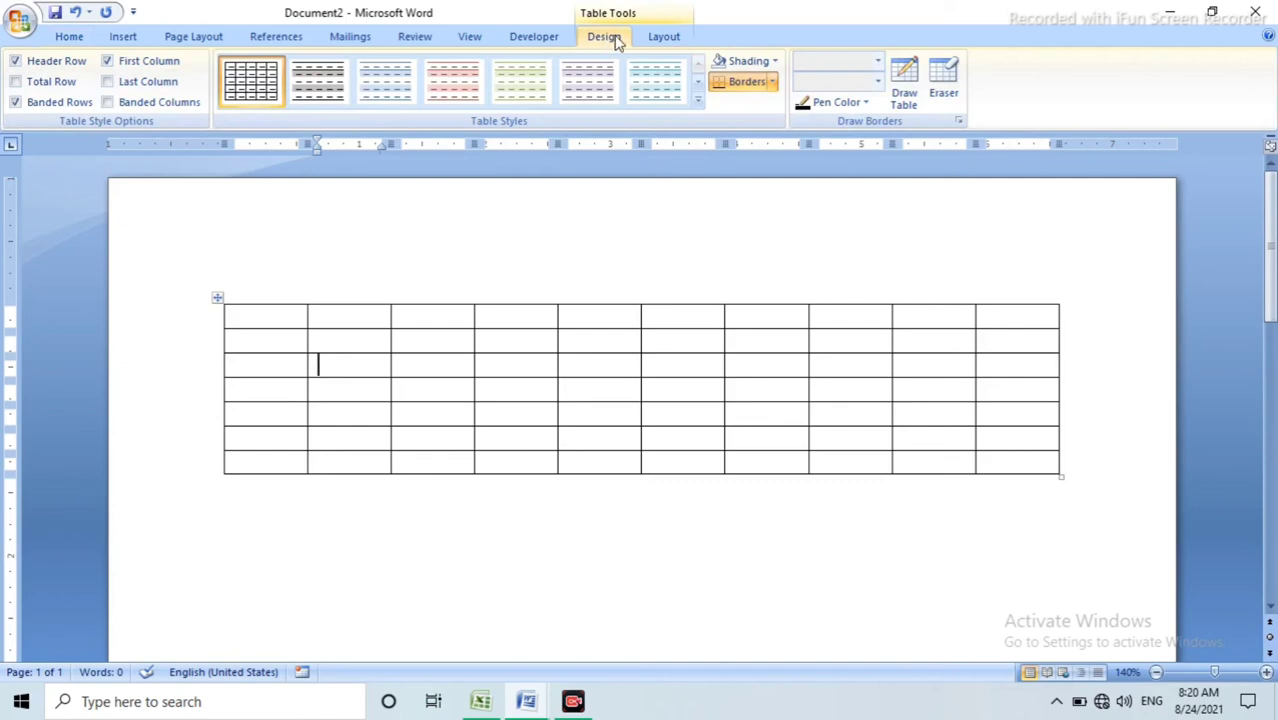
click(947, 93)
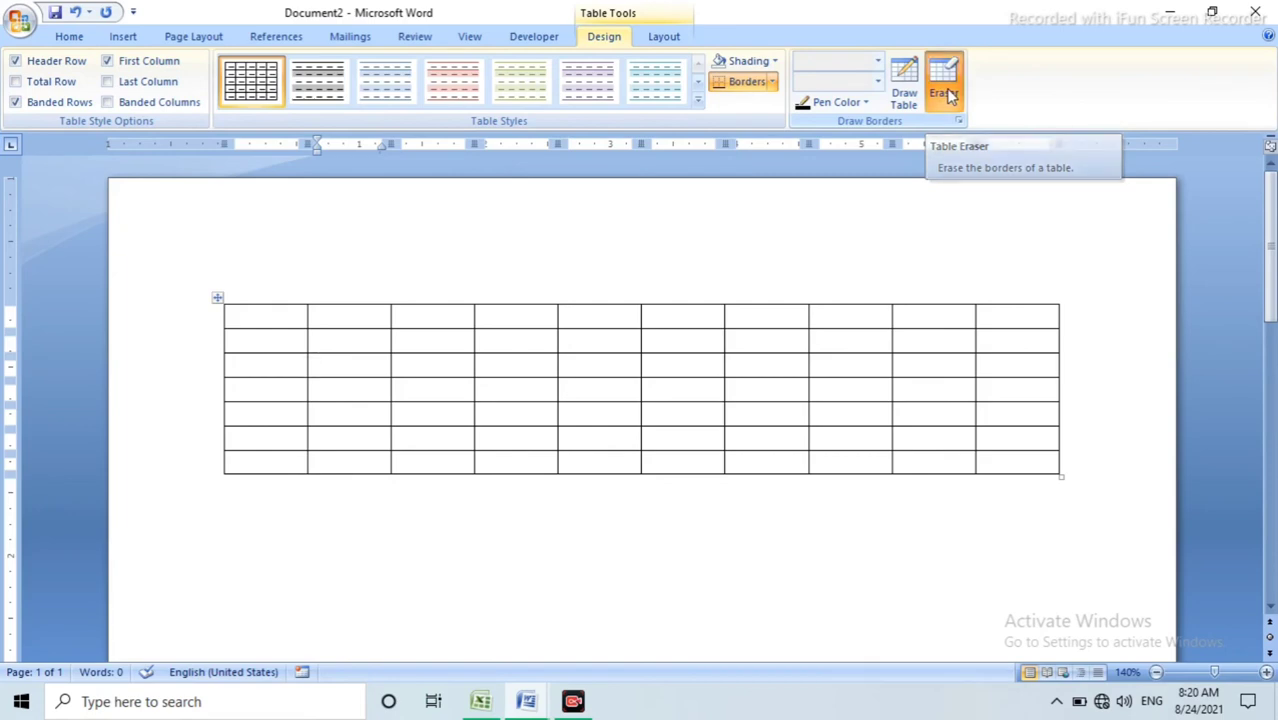
drag(1021, 292, 1010, 471)
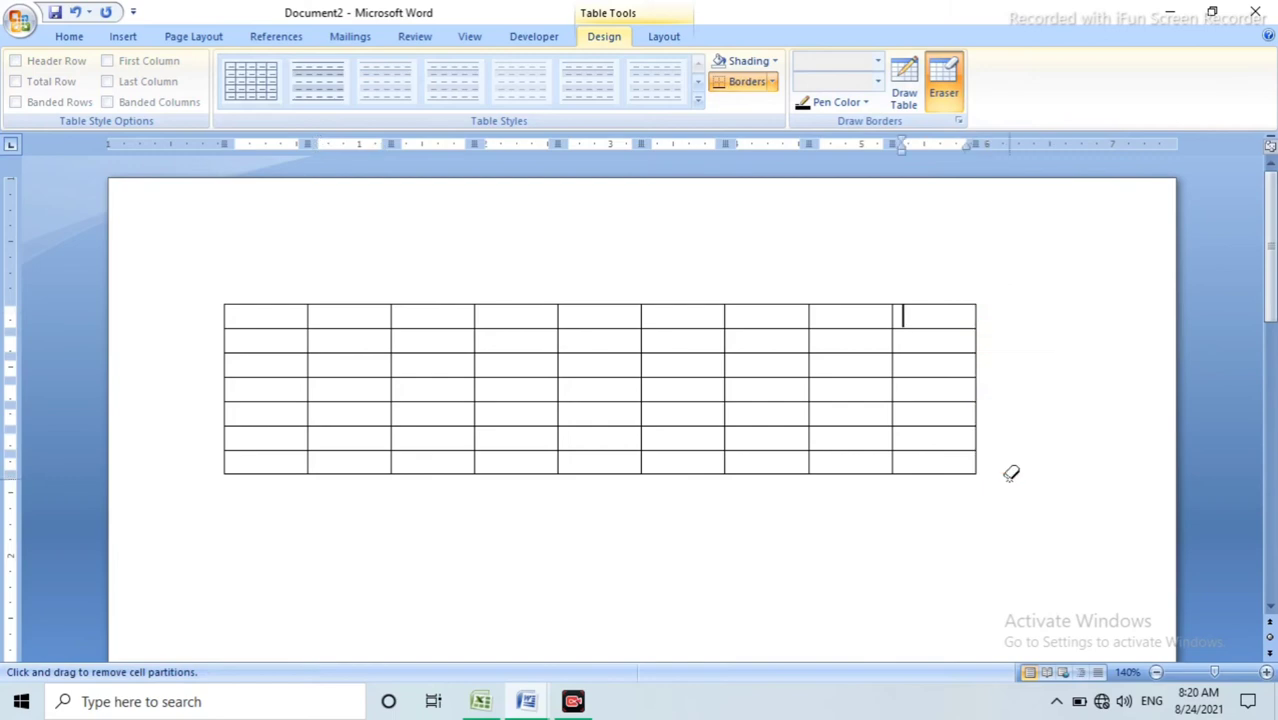
Step: Split the last column in two by drawing a vertical line down its middle through all seven rows
click(903, 95)
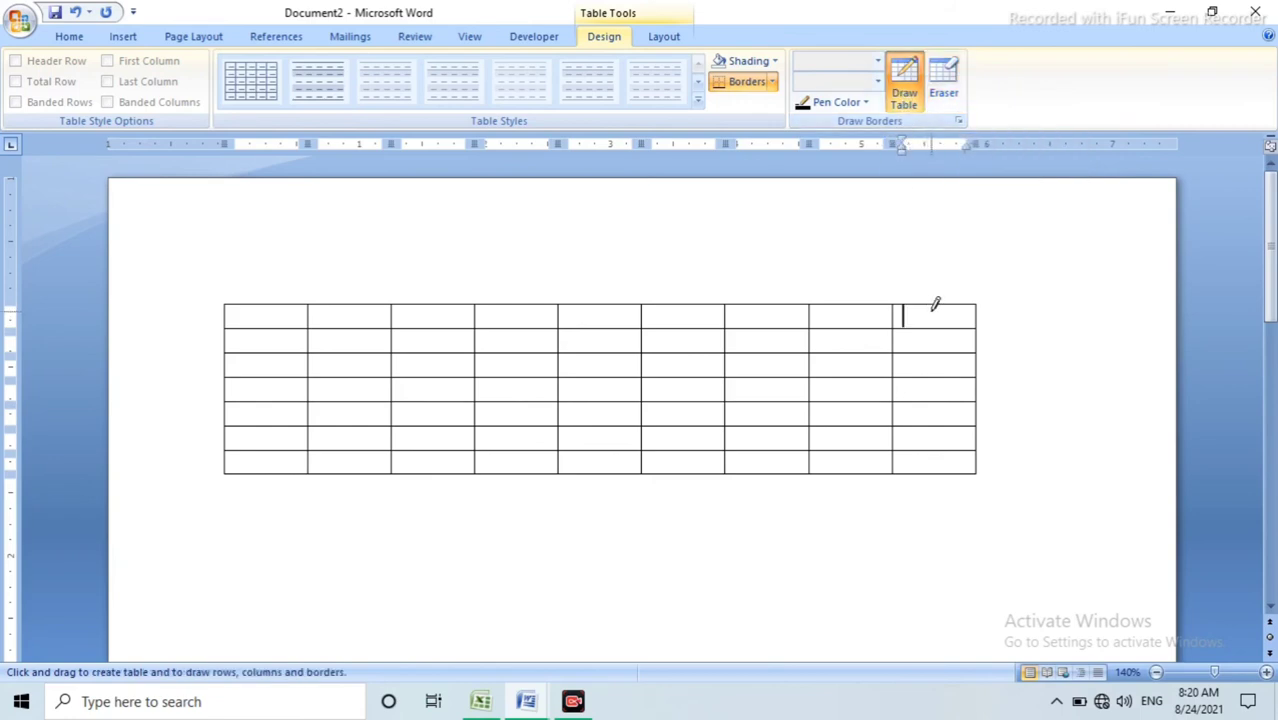
mouse_move(935, 299)
mouse_down()
mouse_move(914, 466)
mouse_move(936, 482)
mouse_up()
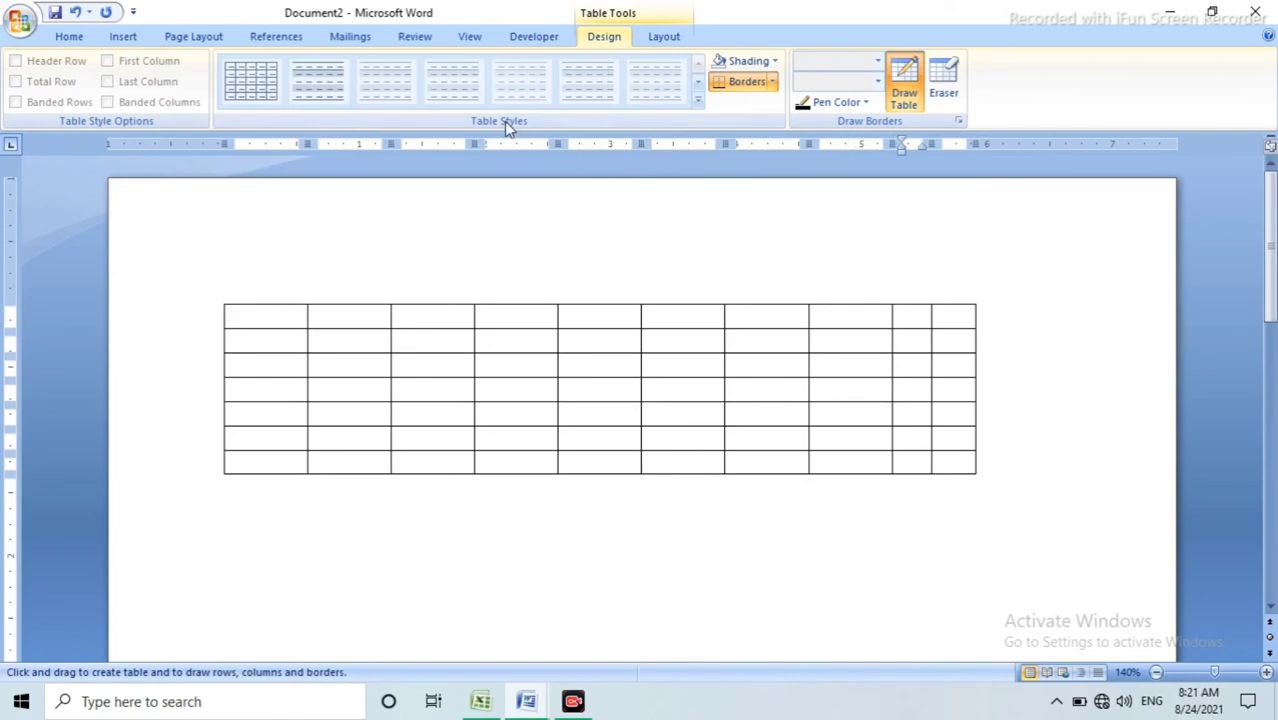
click(697, 98)
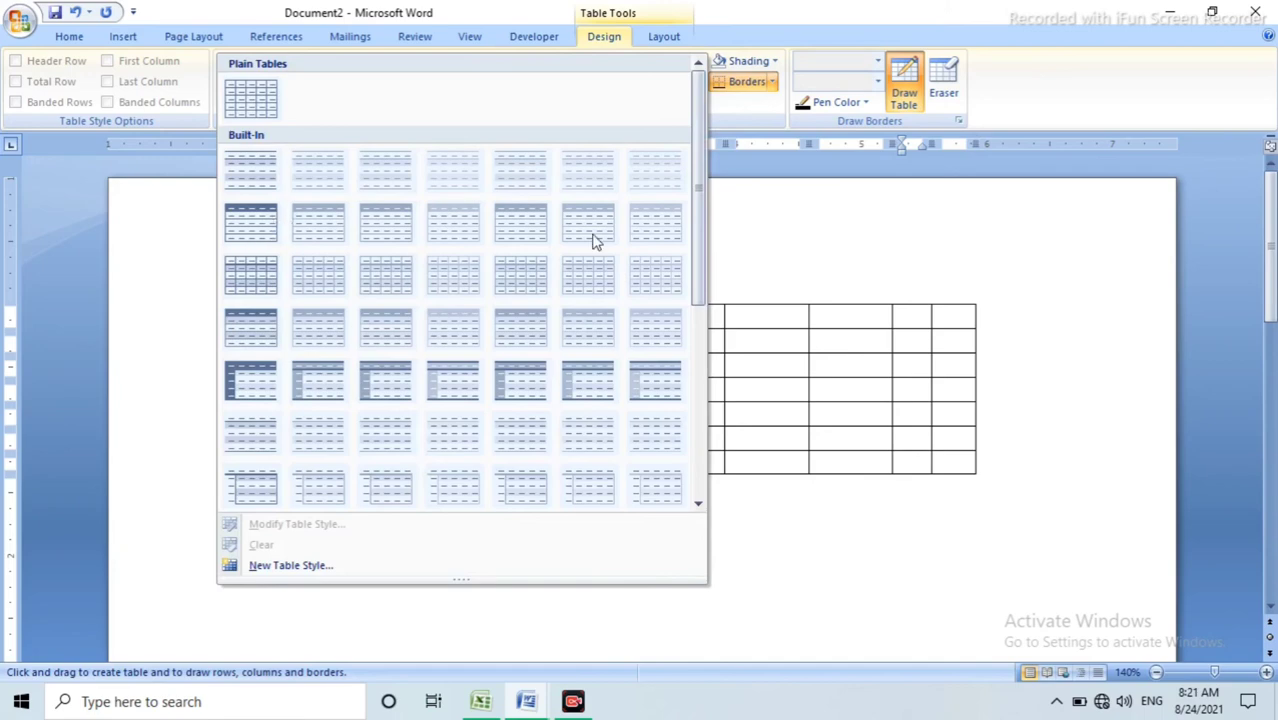
click(840, 245)
double_click(850, 238)
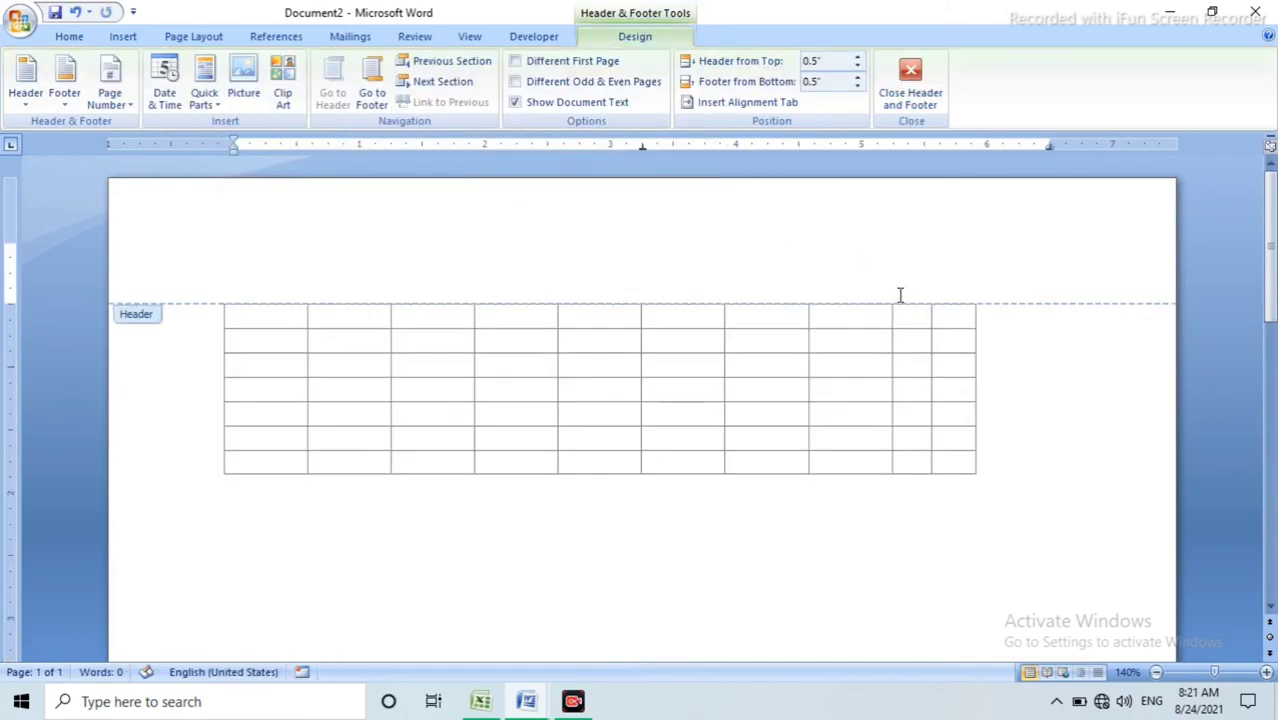
double_click(1024, 380)
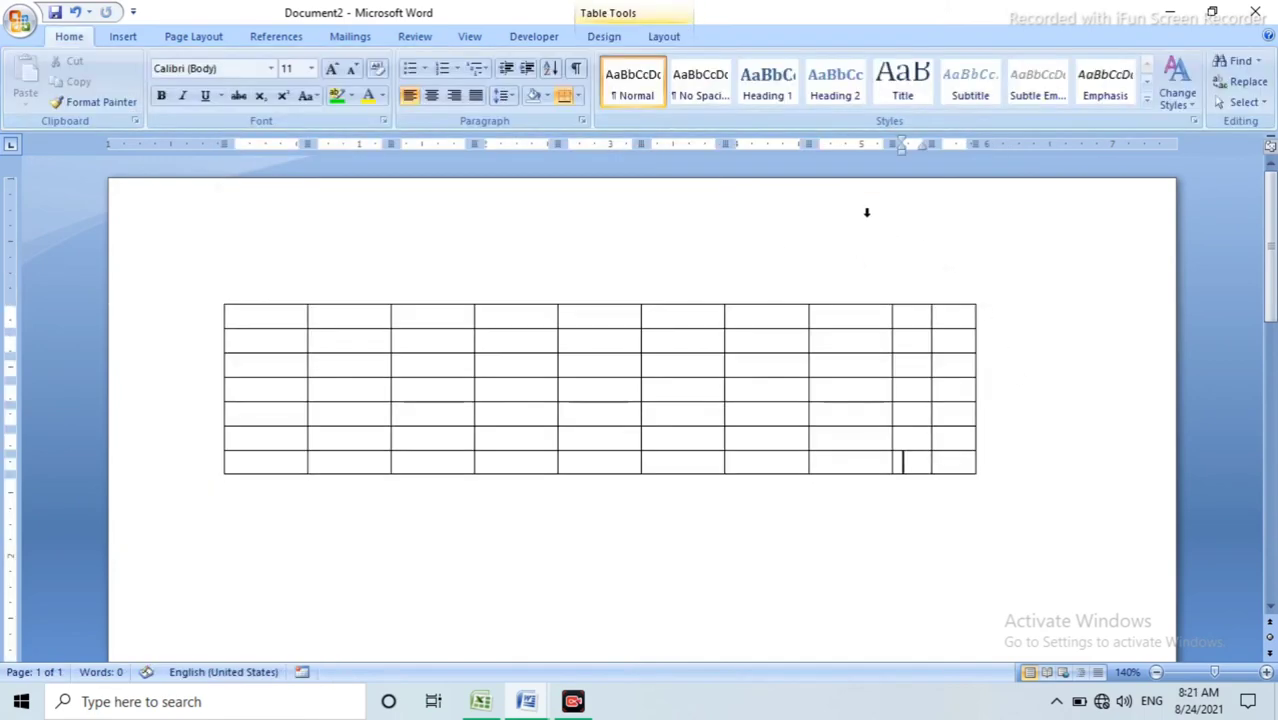
click(606, 38)
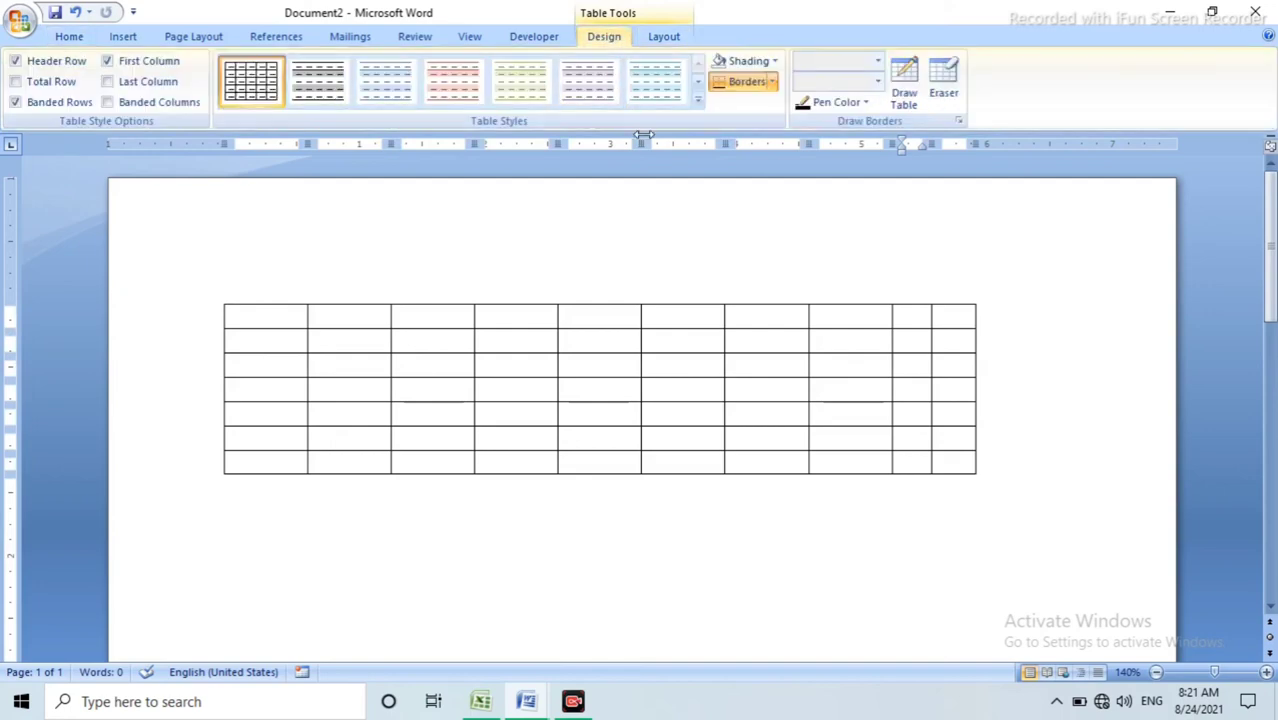
click(698, 100)
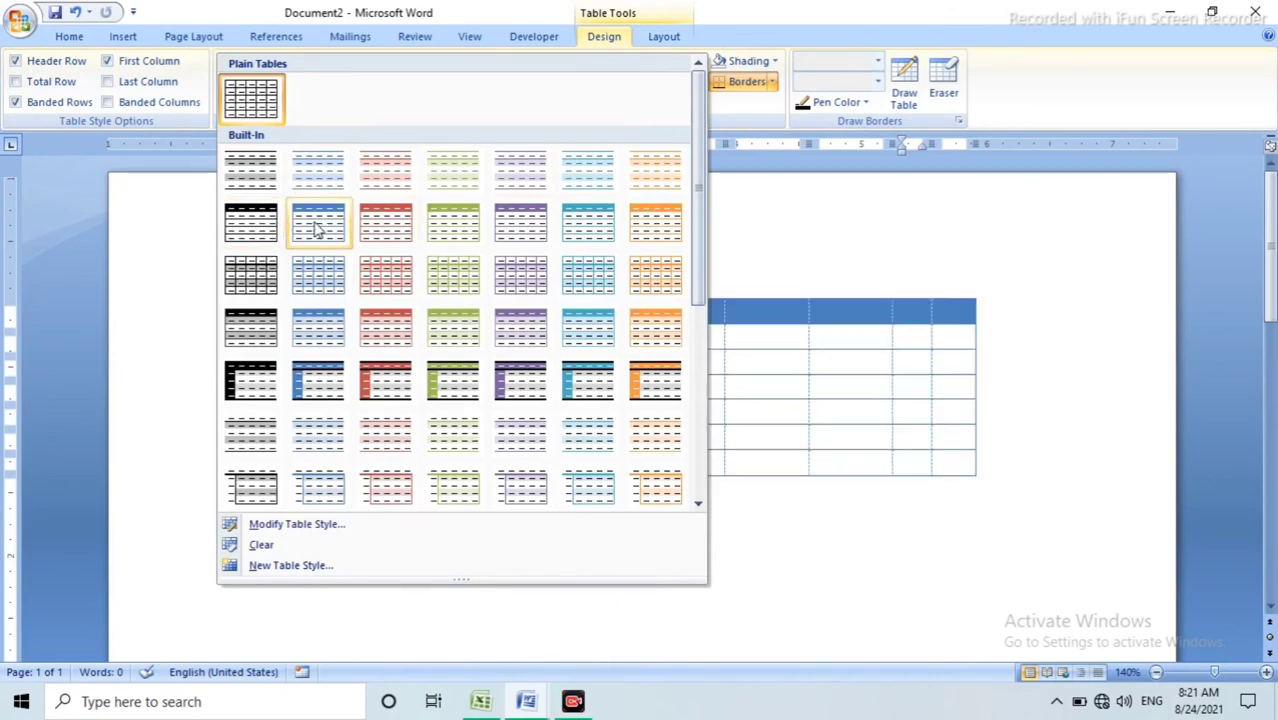
click(1015, 340)
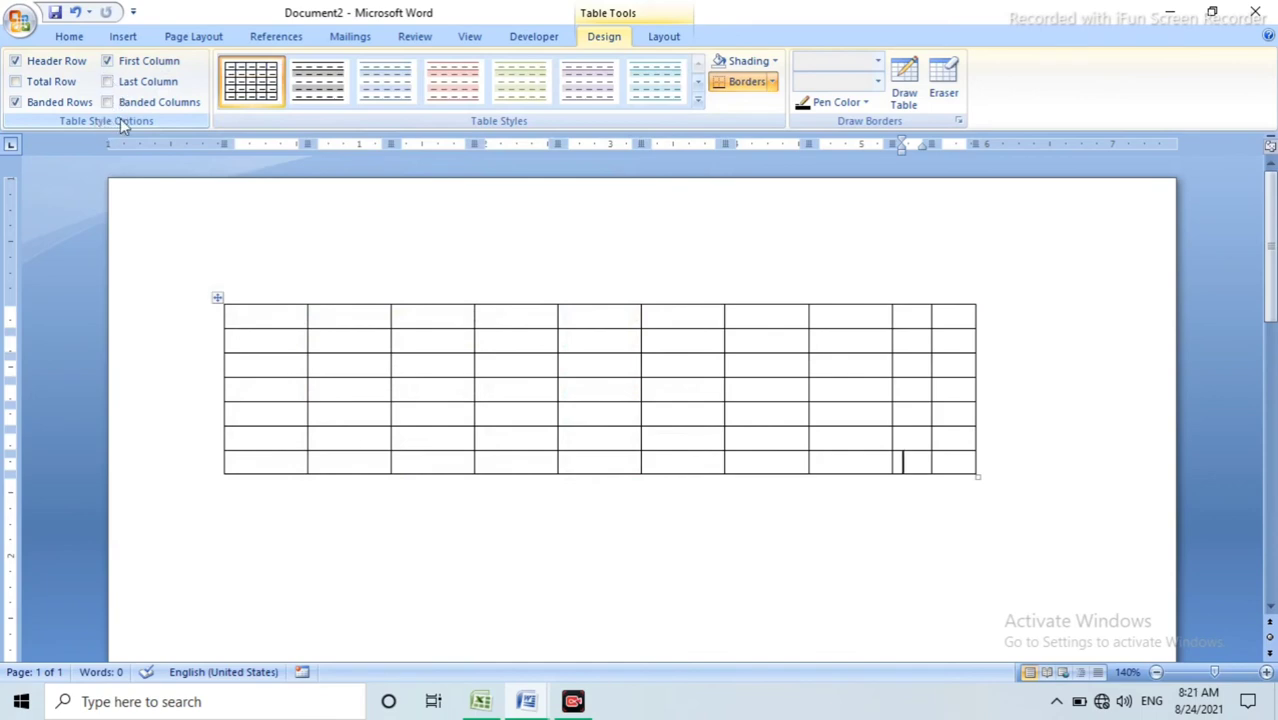
click(568, 97)
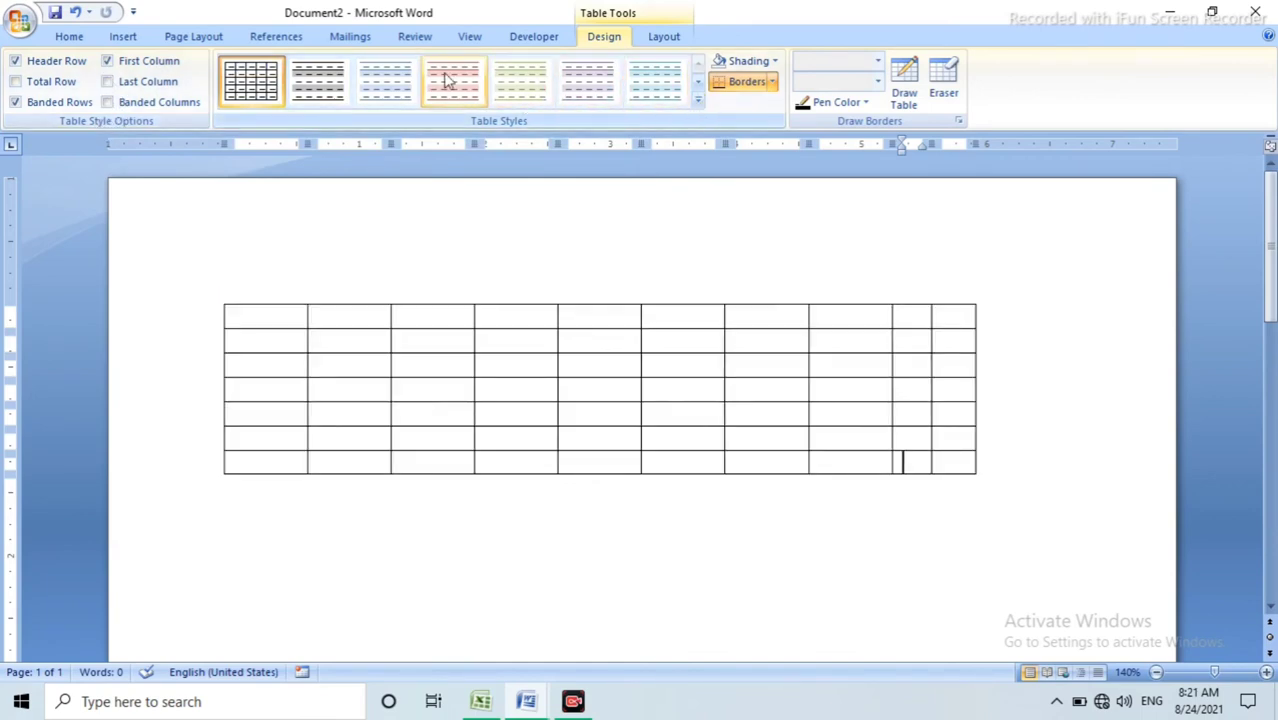
Step: Enable the Last Column and Banded Columns style options and apply the black-and-grey first built-in style to the table
click(108, 83)
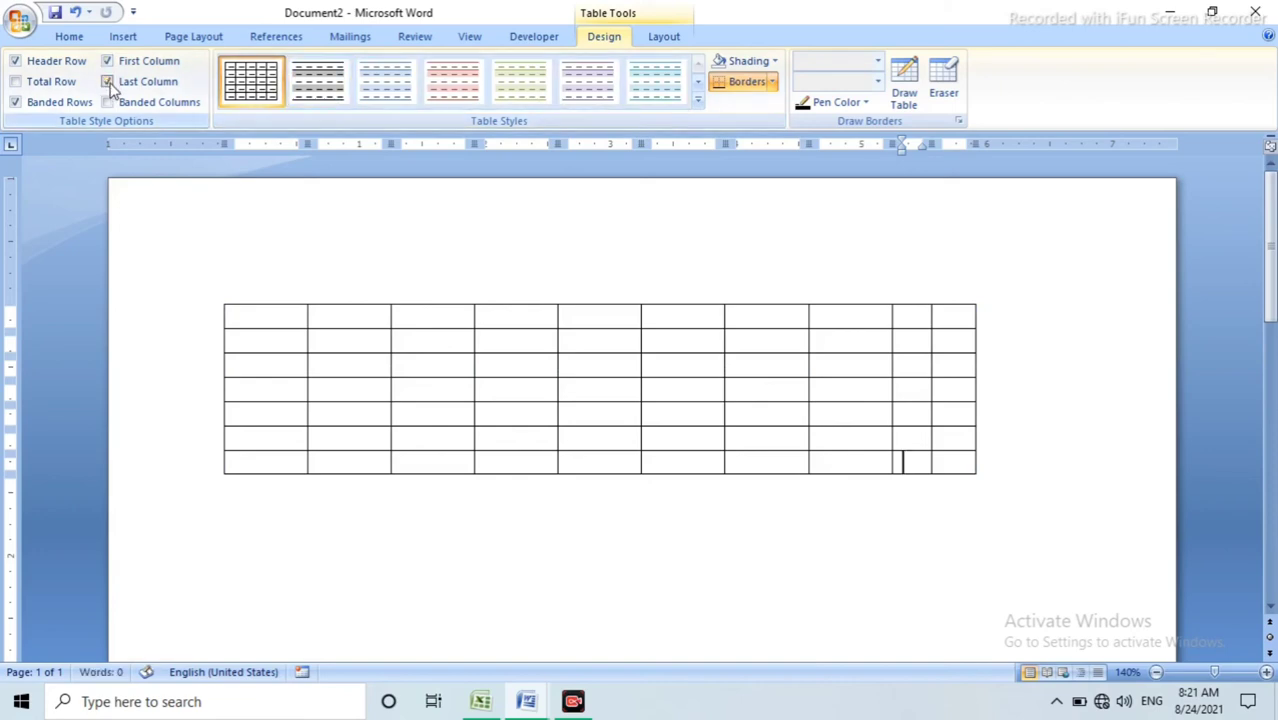
click(108, 103)
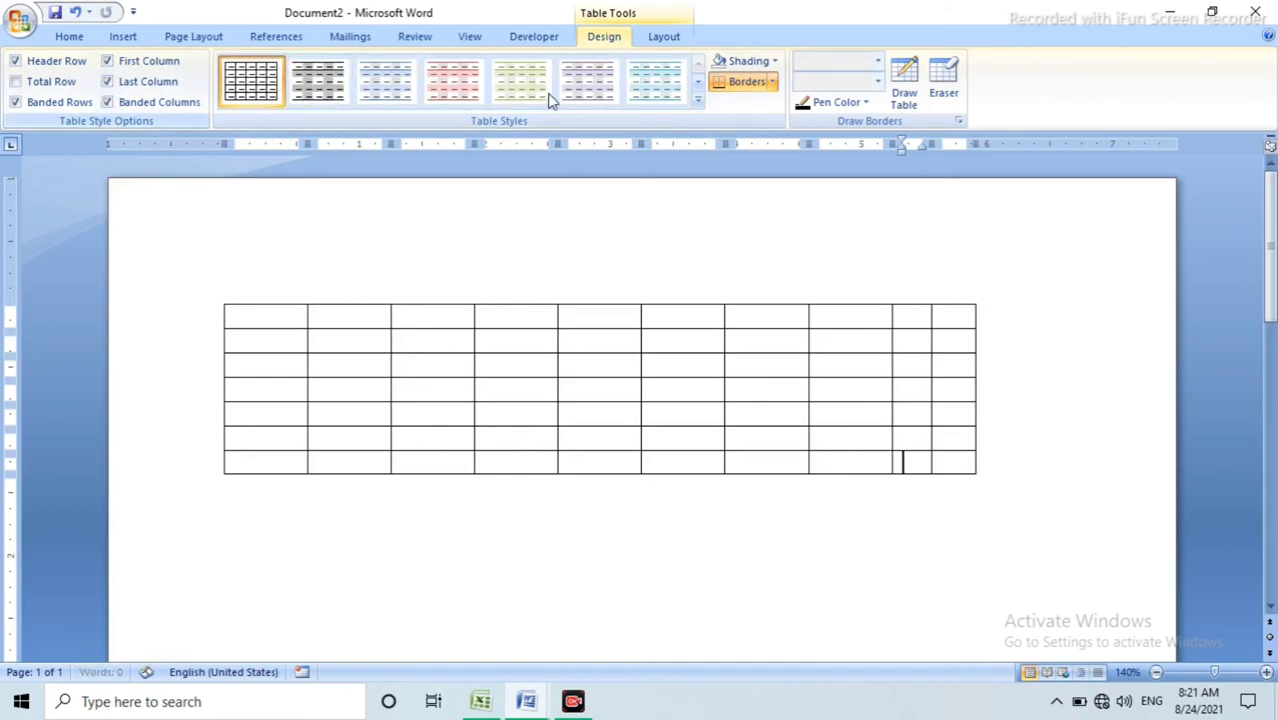
click(698, 99)
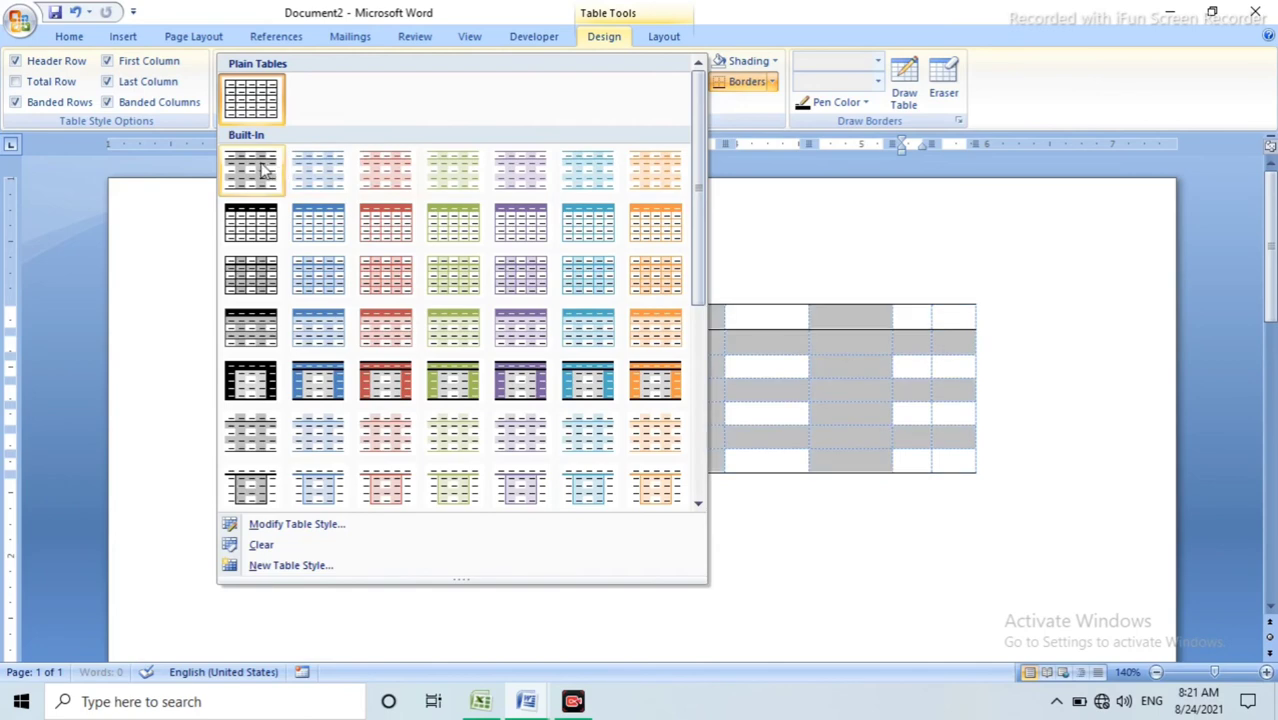
click(274, 171)
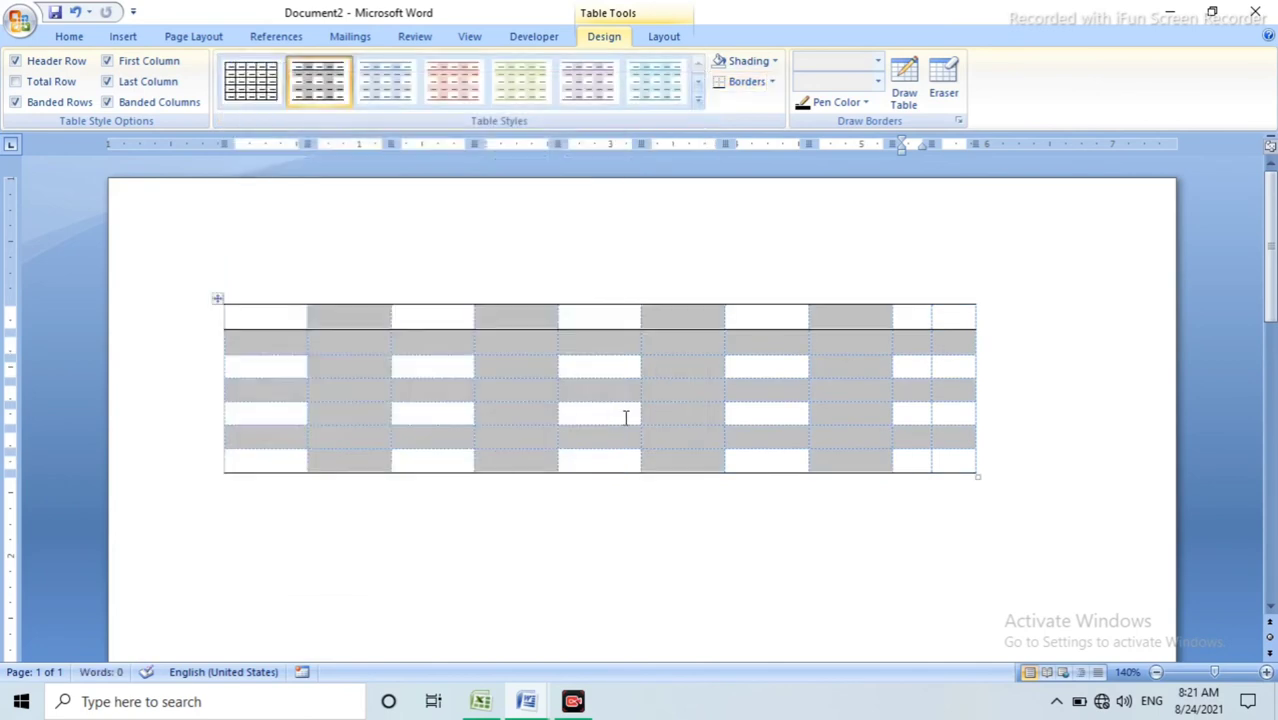
Step: Turn off First Column formatting, toggle Last Column off and on again, and enable Total Row for the table style
click(108, 82)
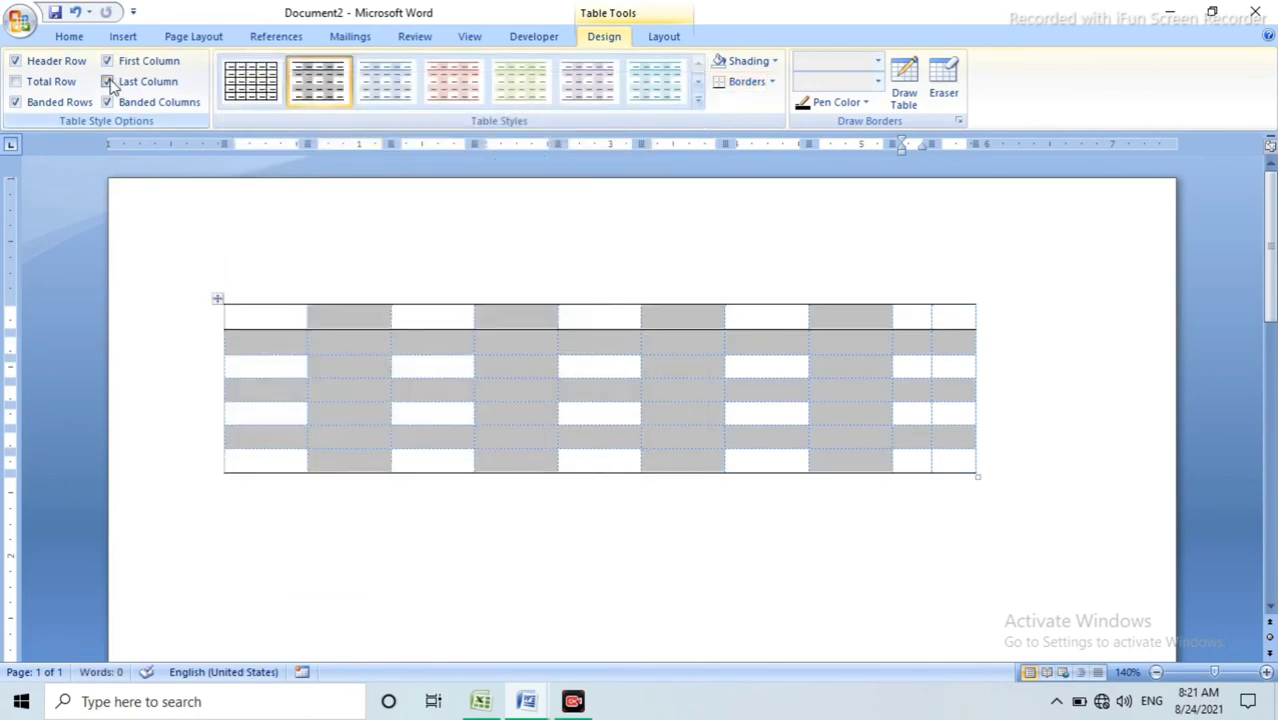
click(107, 61)
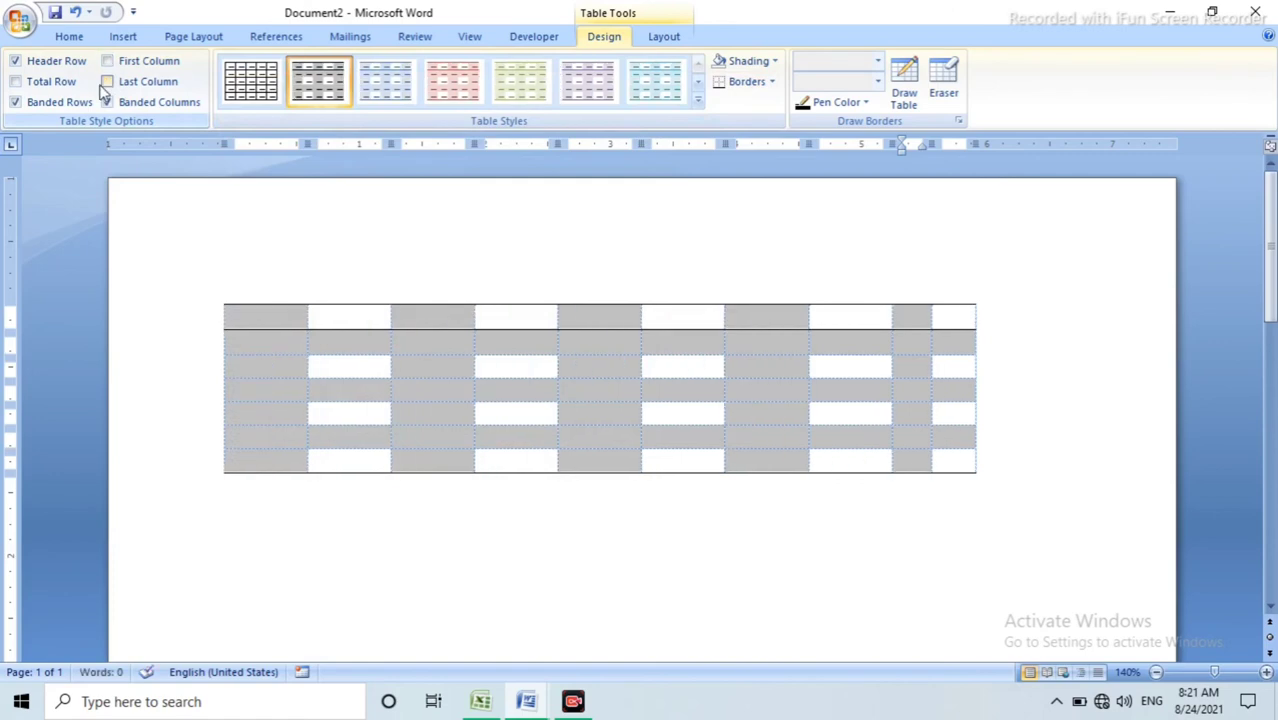
click(16, 82)
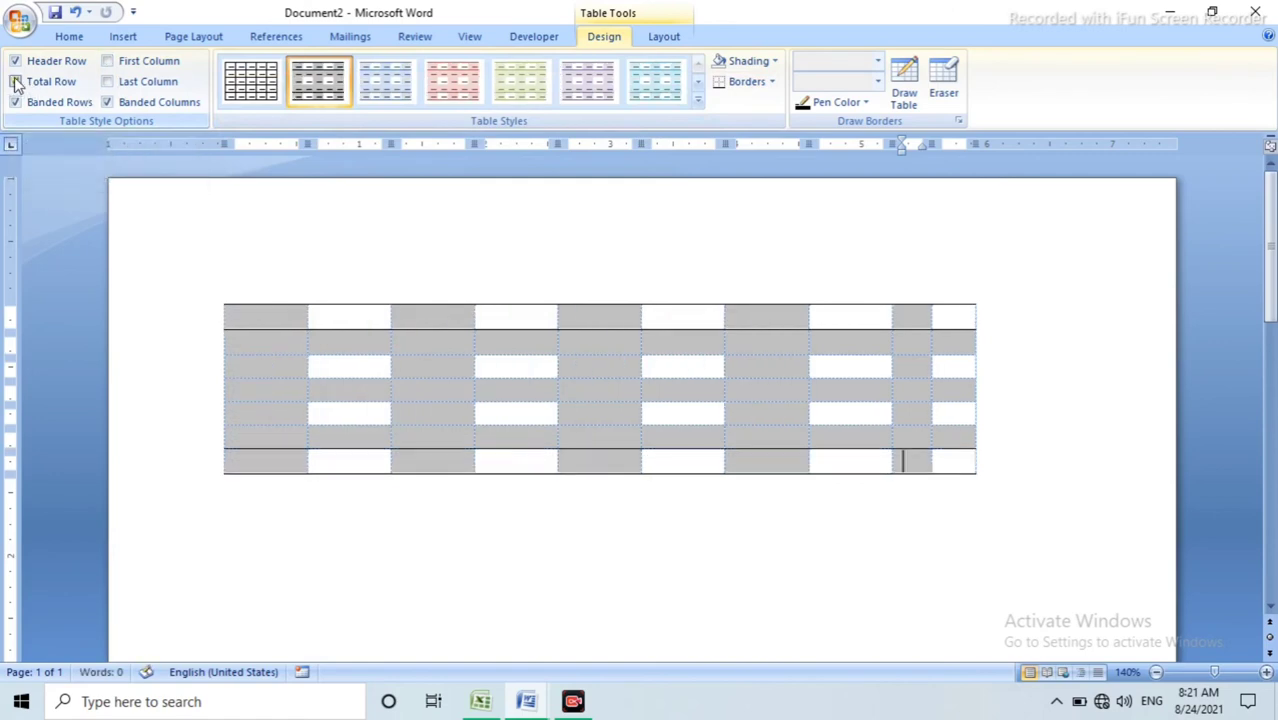
click(109, 86)
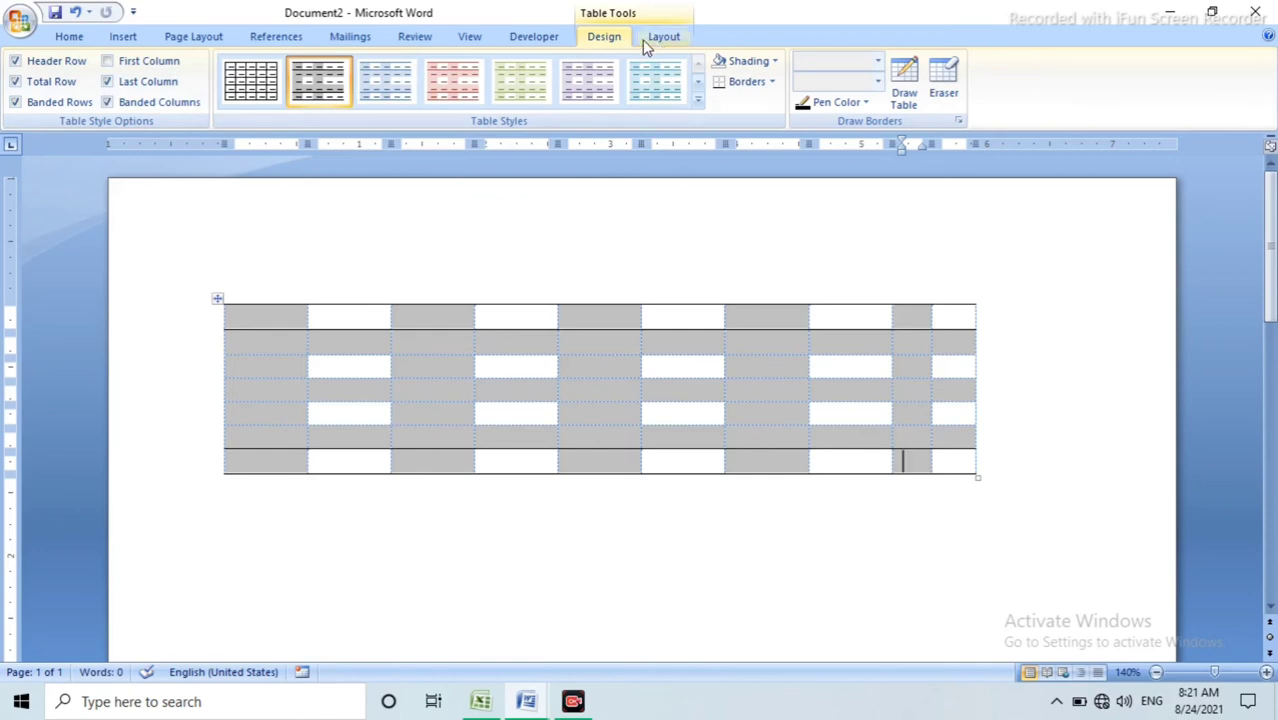
Step: Apply All Borders to the current cell in the last row and to the entire table
click(772, 84)
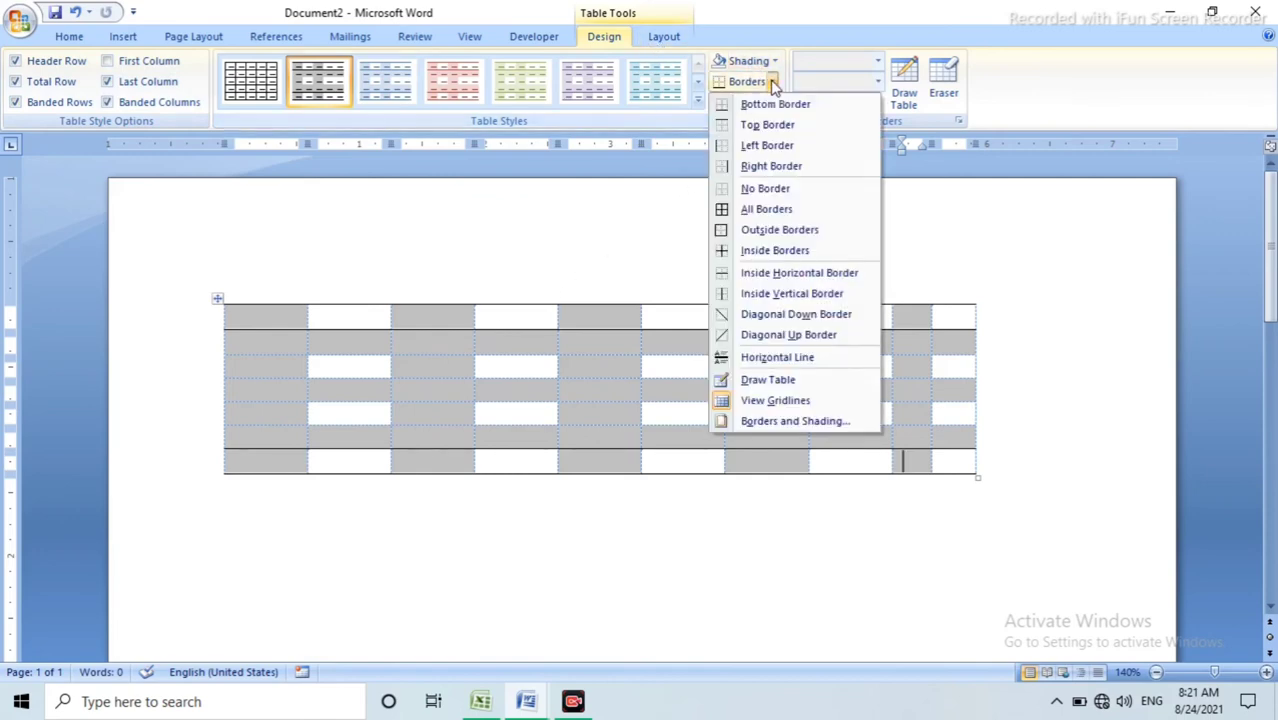
click(766, 210)
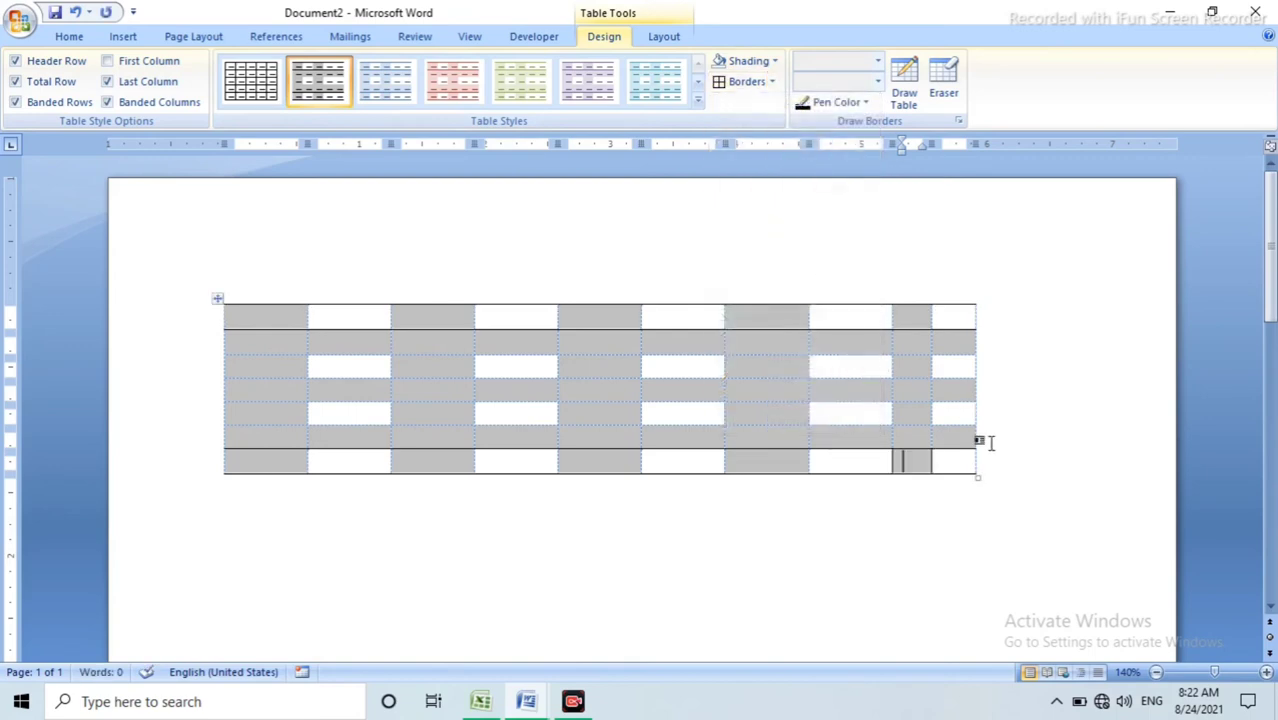
drag(987, 451, 281, 266)
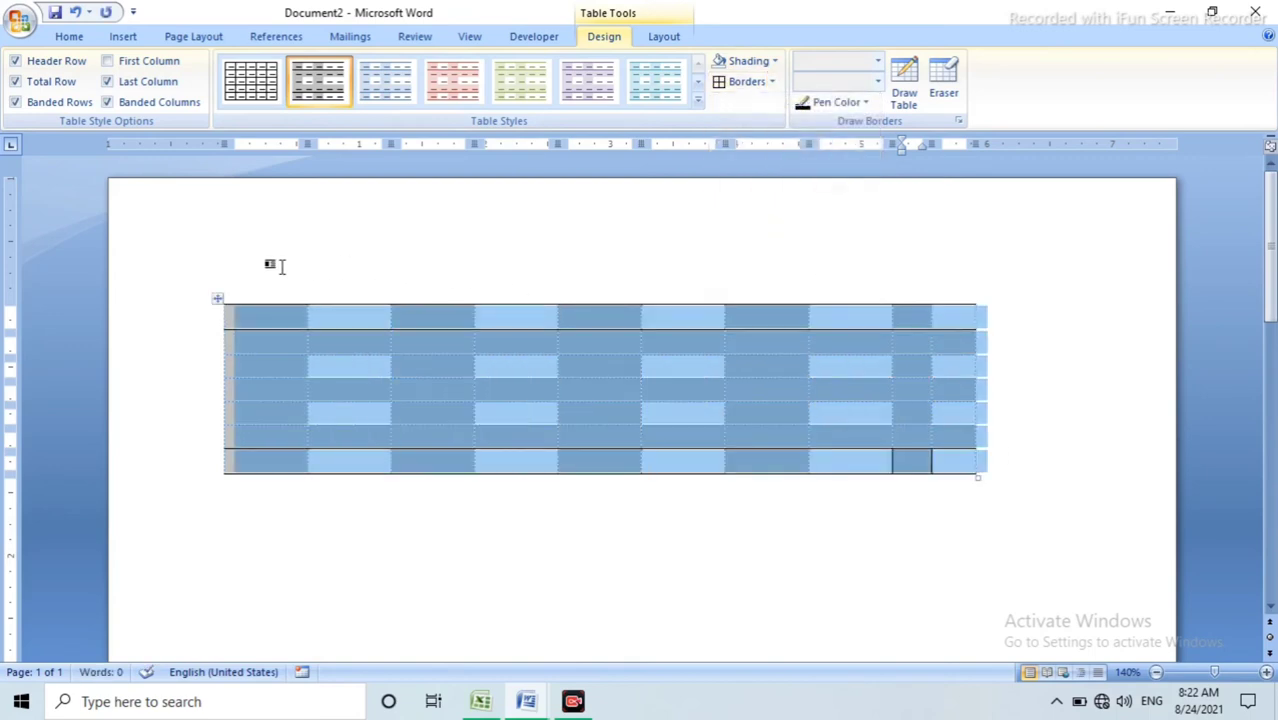
click(772, 82)
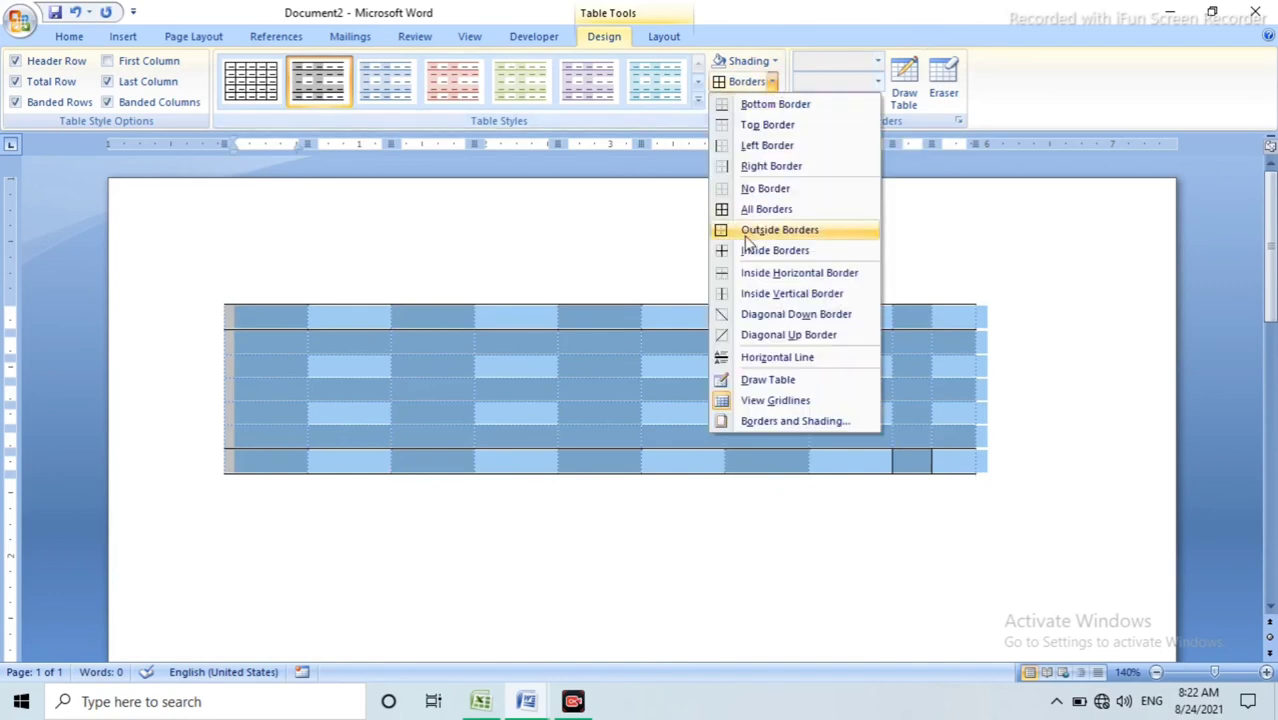
click(758, 210)
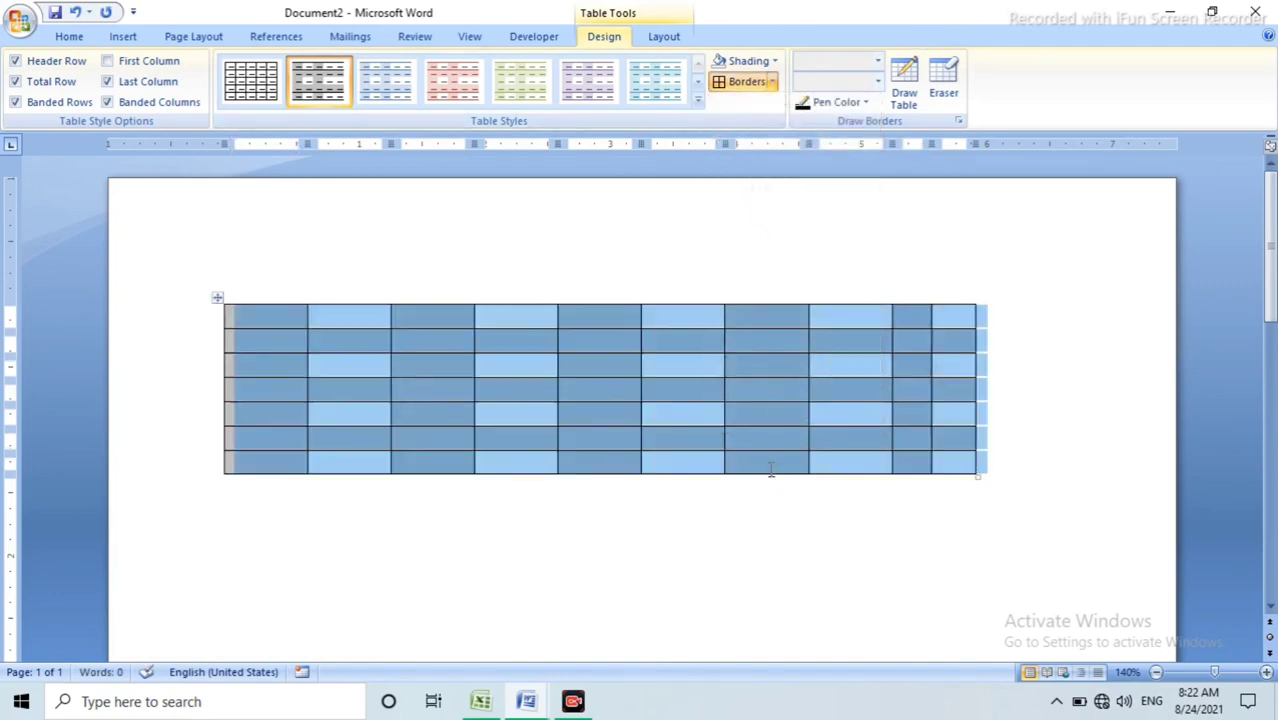
click(762, 510)
Step: Shade the cell in the third row and sixth column yellow, and reset its shading to No Color
click(658, 364)
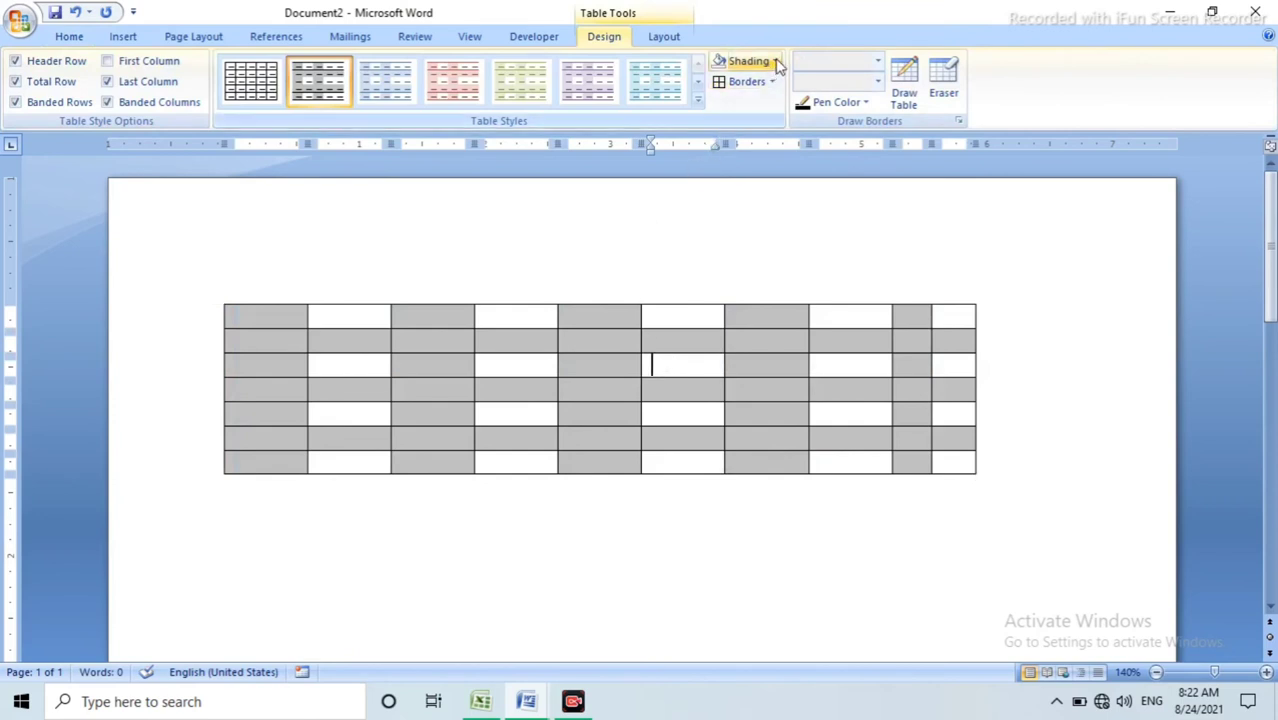
click(776, 62)
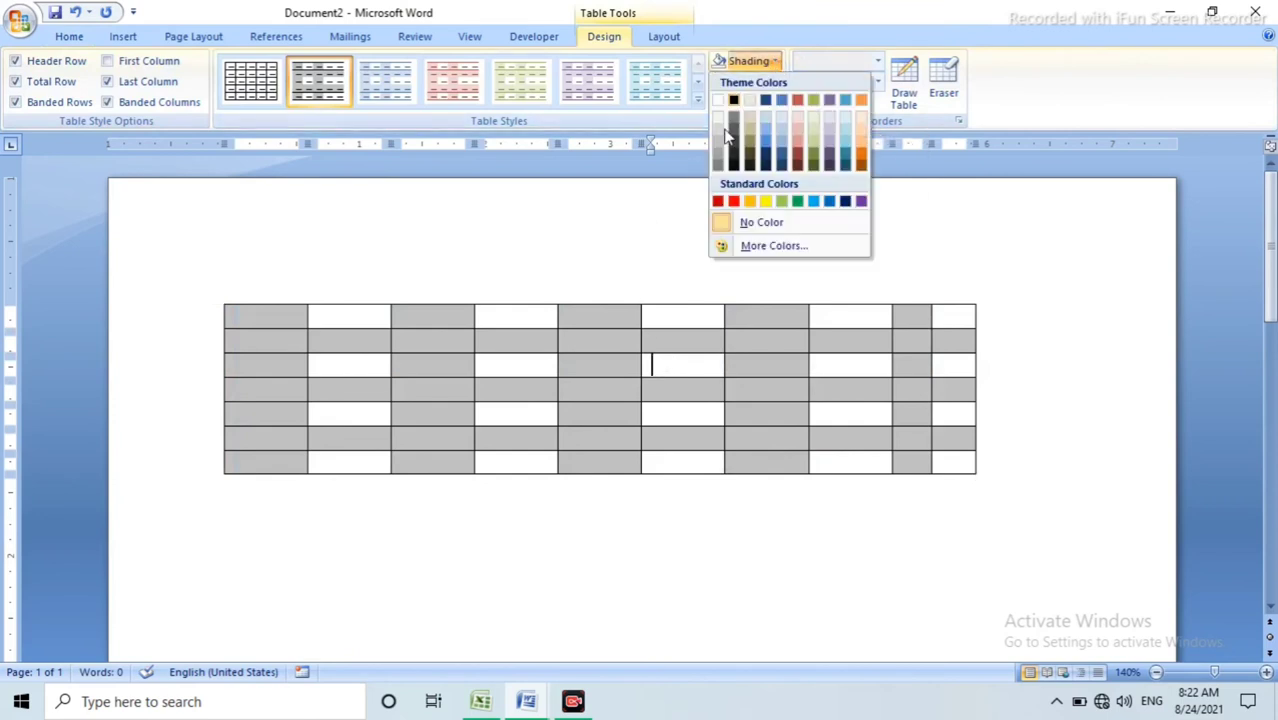
click(766, 204)
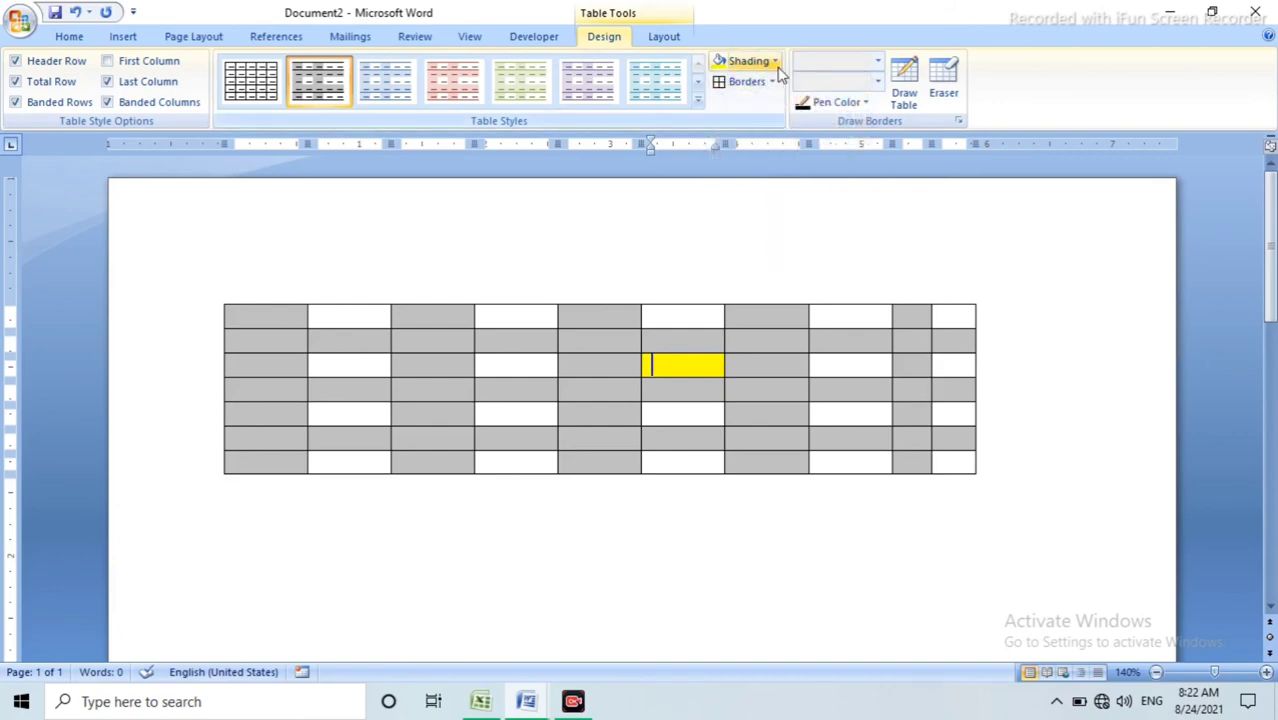
click(777, 64)
click(760, 222)
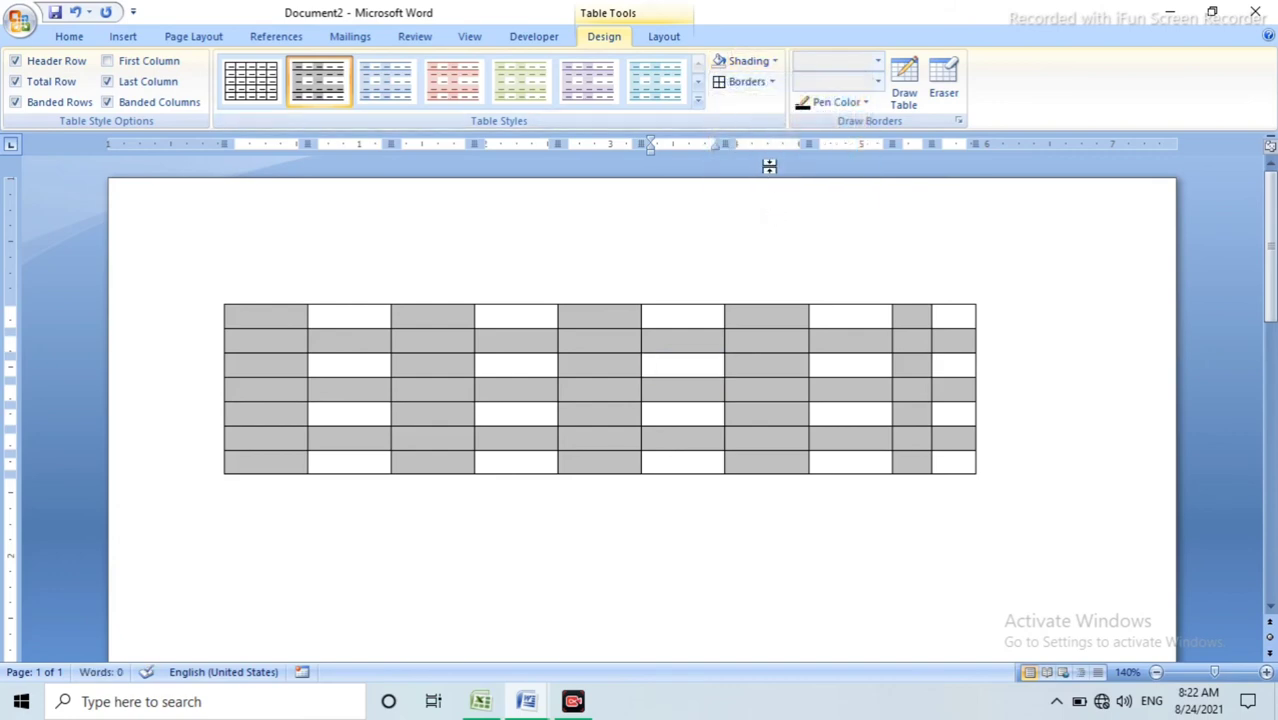
Step: Open the additional shading colors for the cell and try pink and magenta shades in the standard palette
click(773, 60)
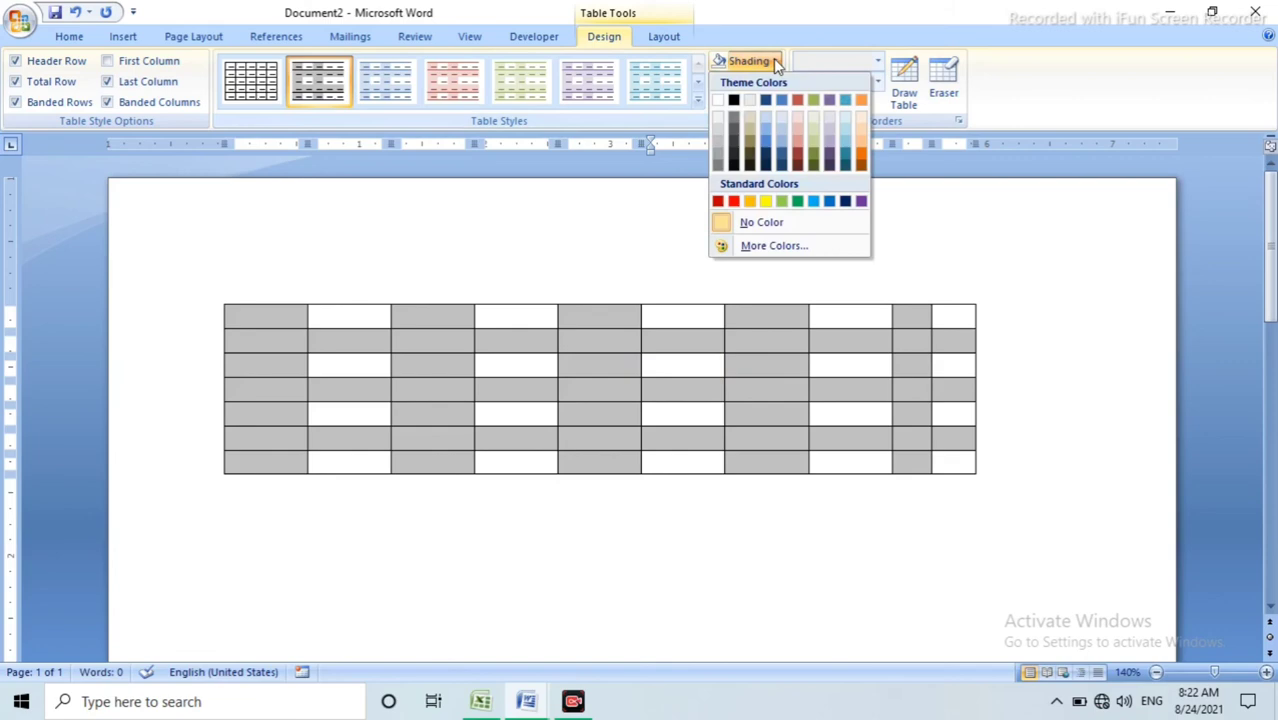
click(757, 247)
click(615, 319)
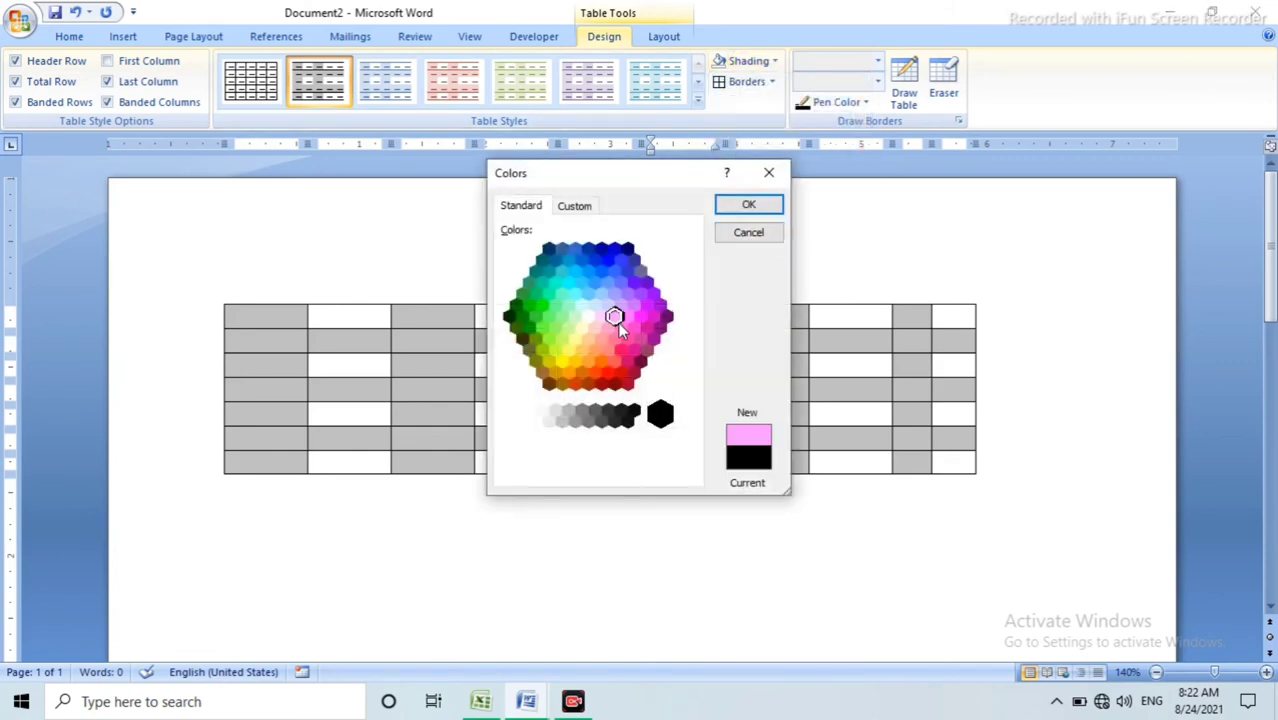
click(587, 340)
click(641, 318)
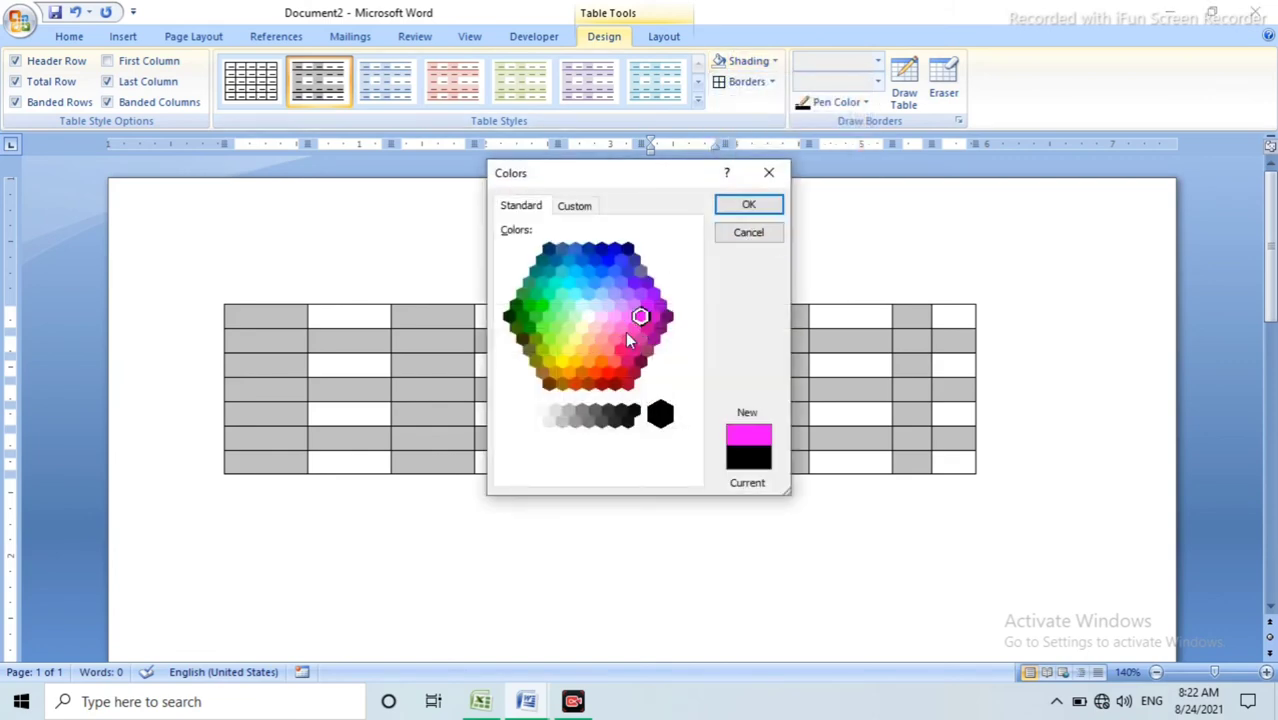
click(612, 328)
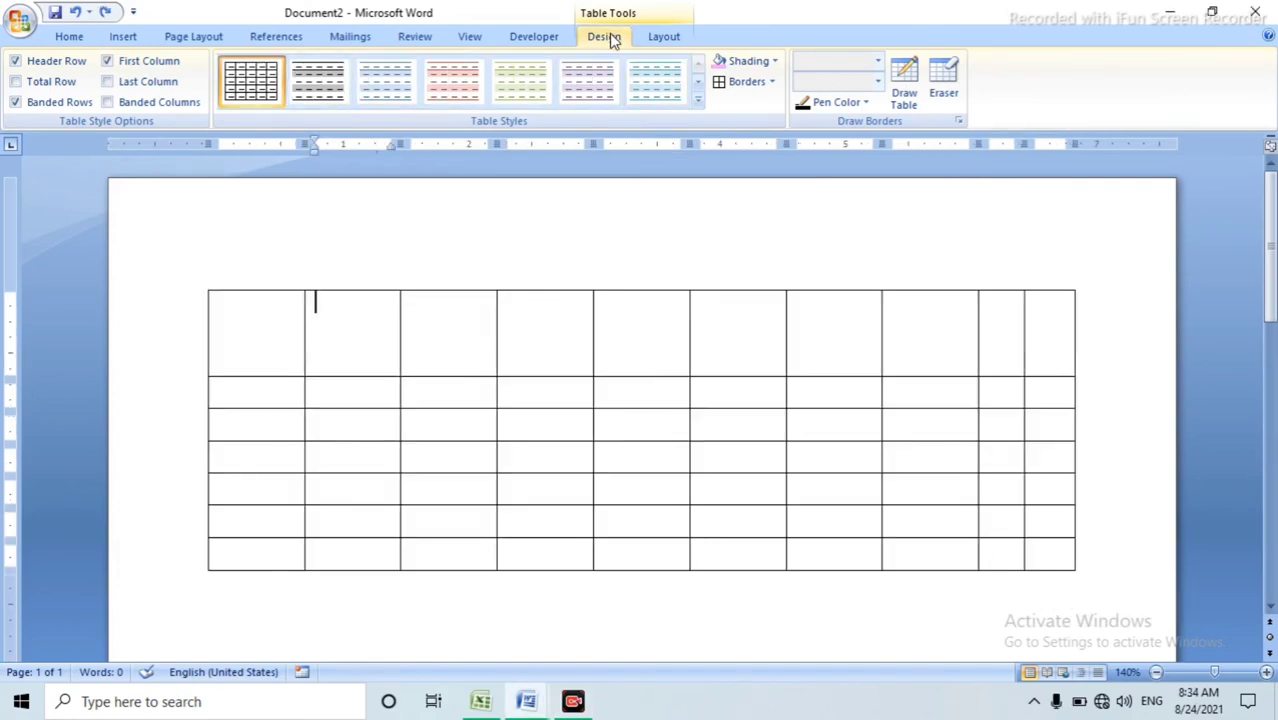
Step: Delete the two narrow columns at the right end of the table
click(661, 40)
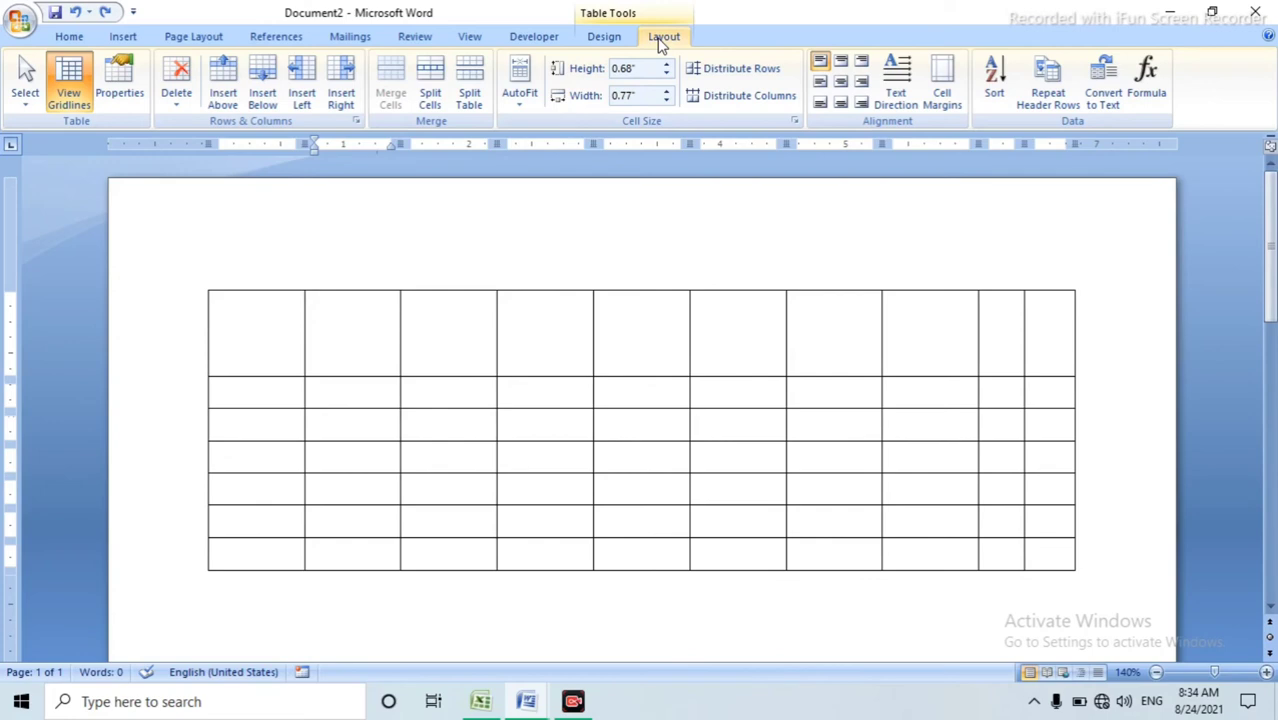
click(180, 100)
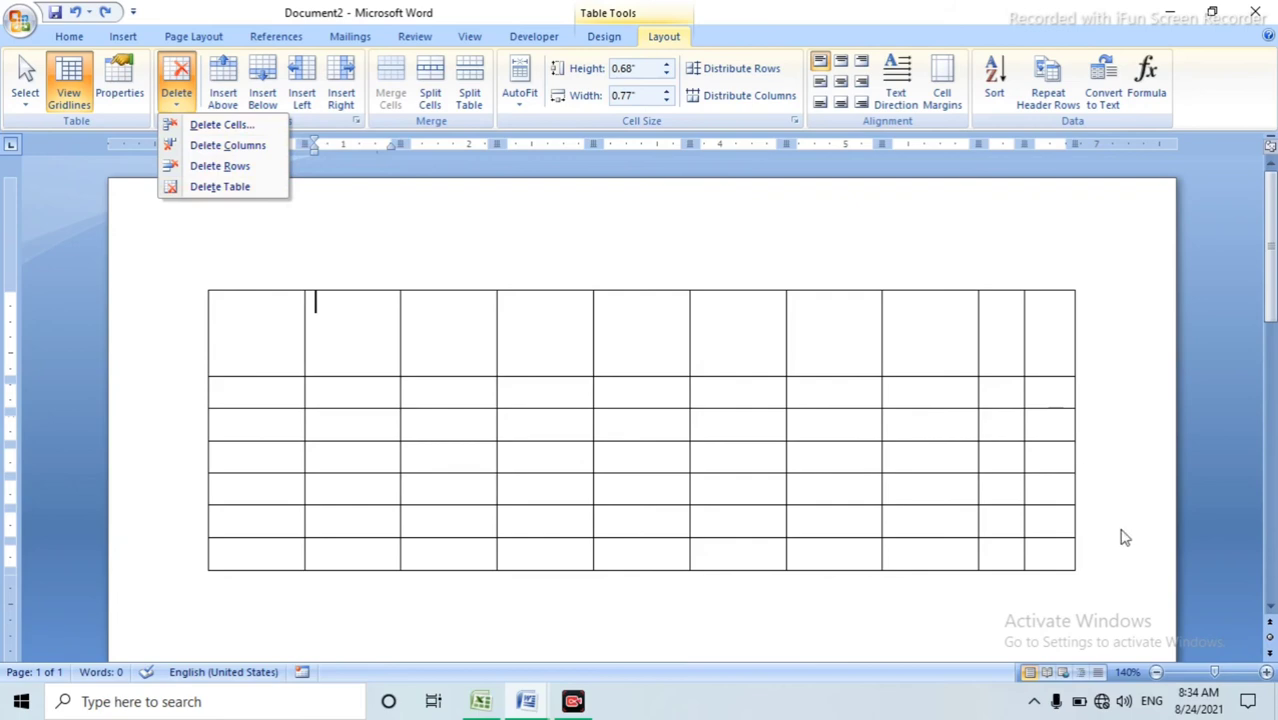
click(1085, 490)
drag(1106, 526, 1013, 334)
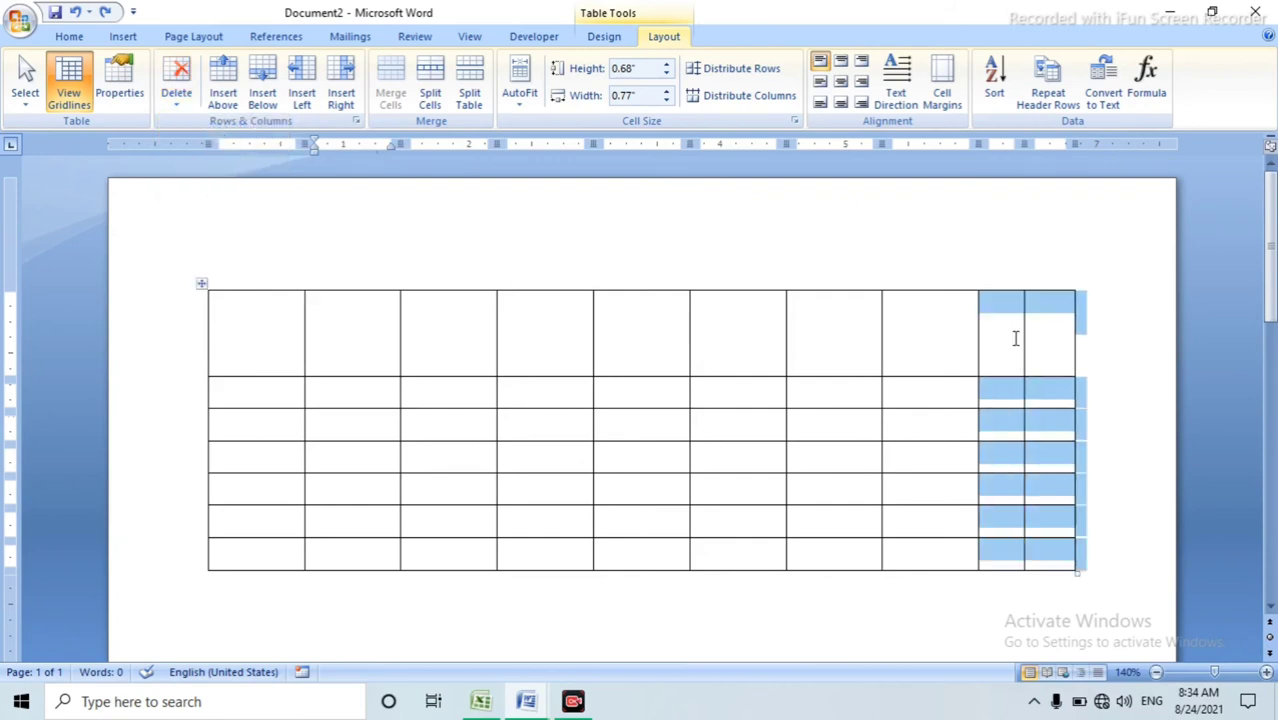
click(177, 104)
click(205, 149)
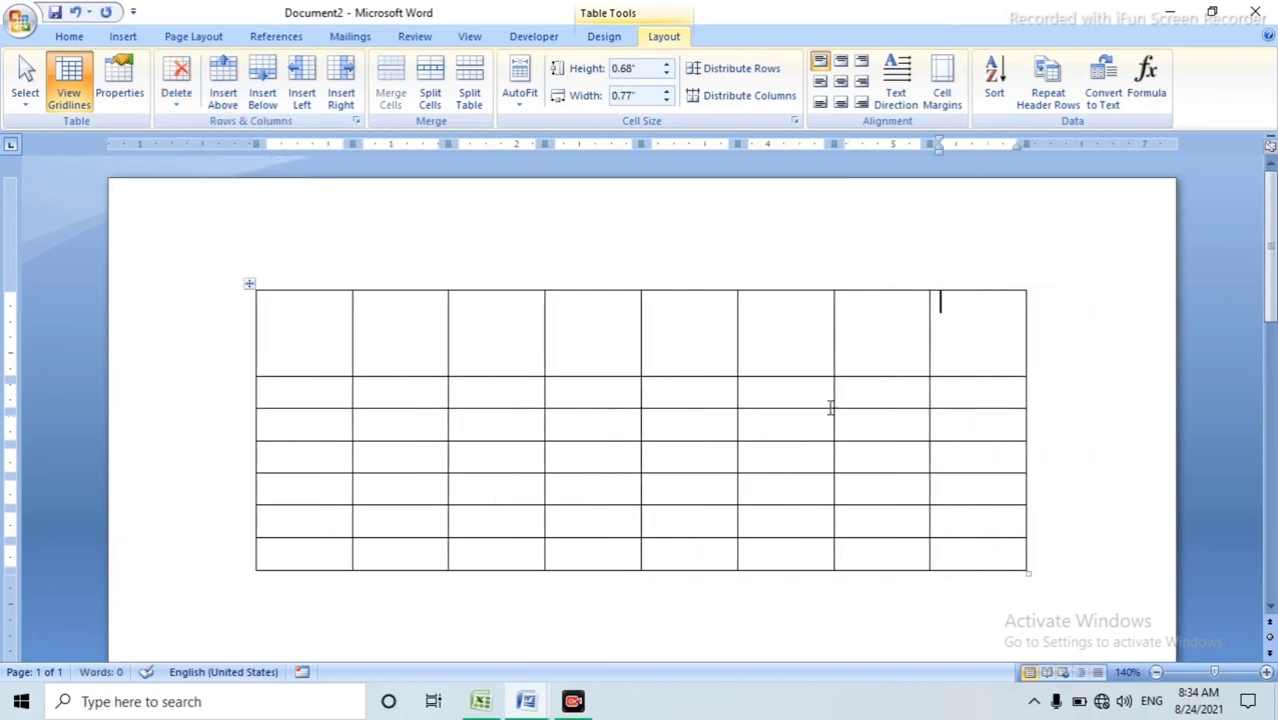
Step: Insert three new rows above the table's third row
click(309, 390)
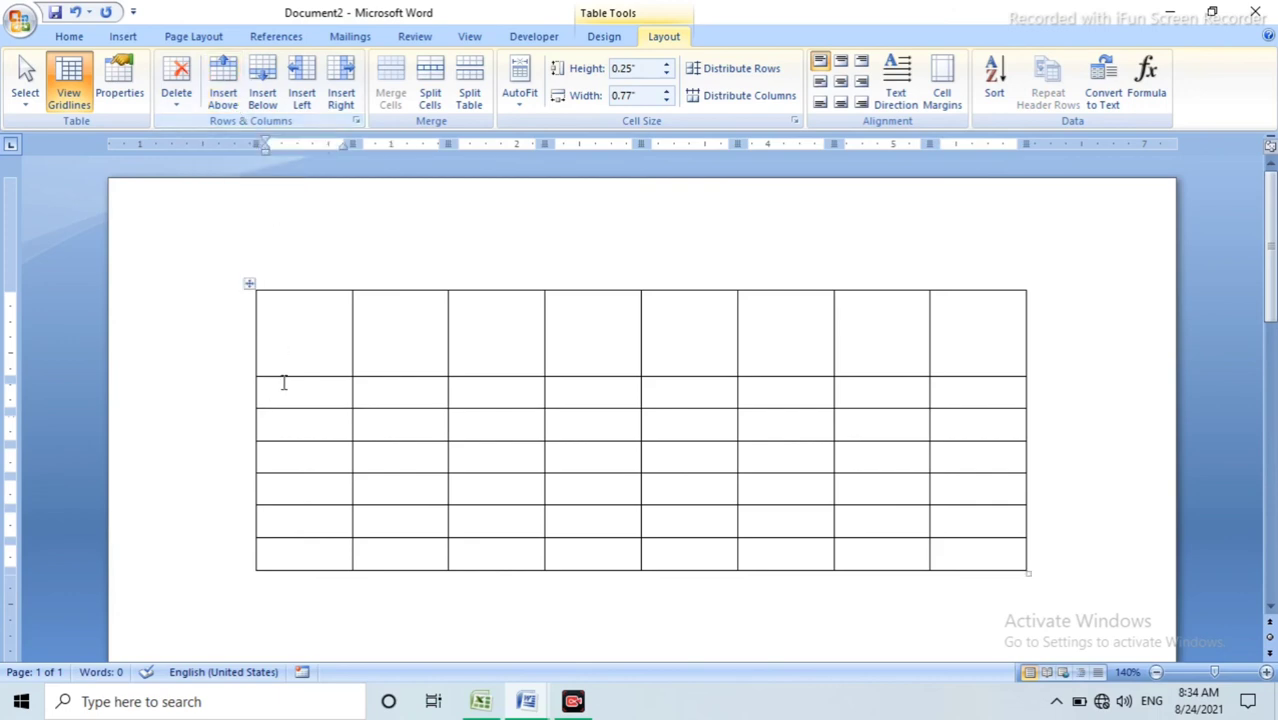
click(303, 431)
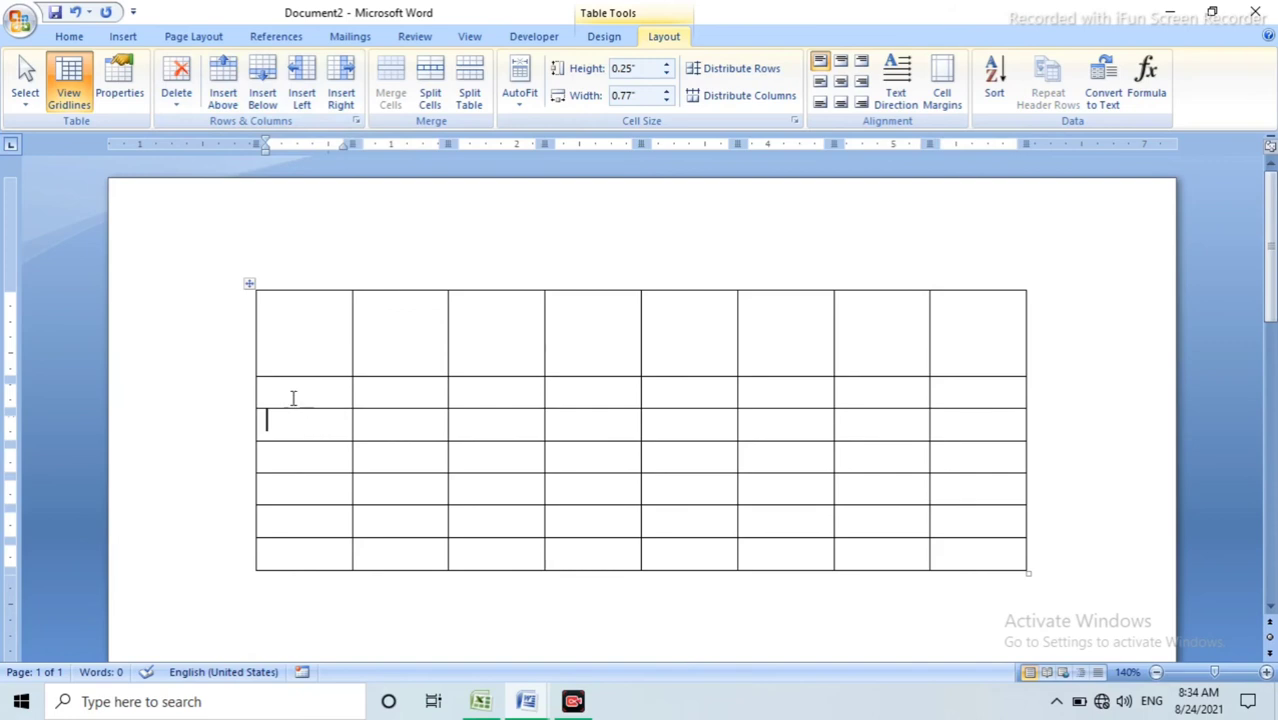
click(236, 97)
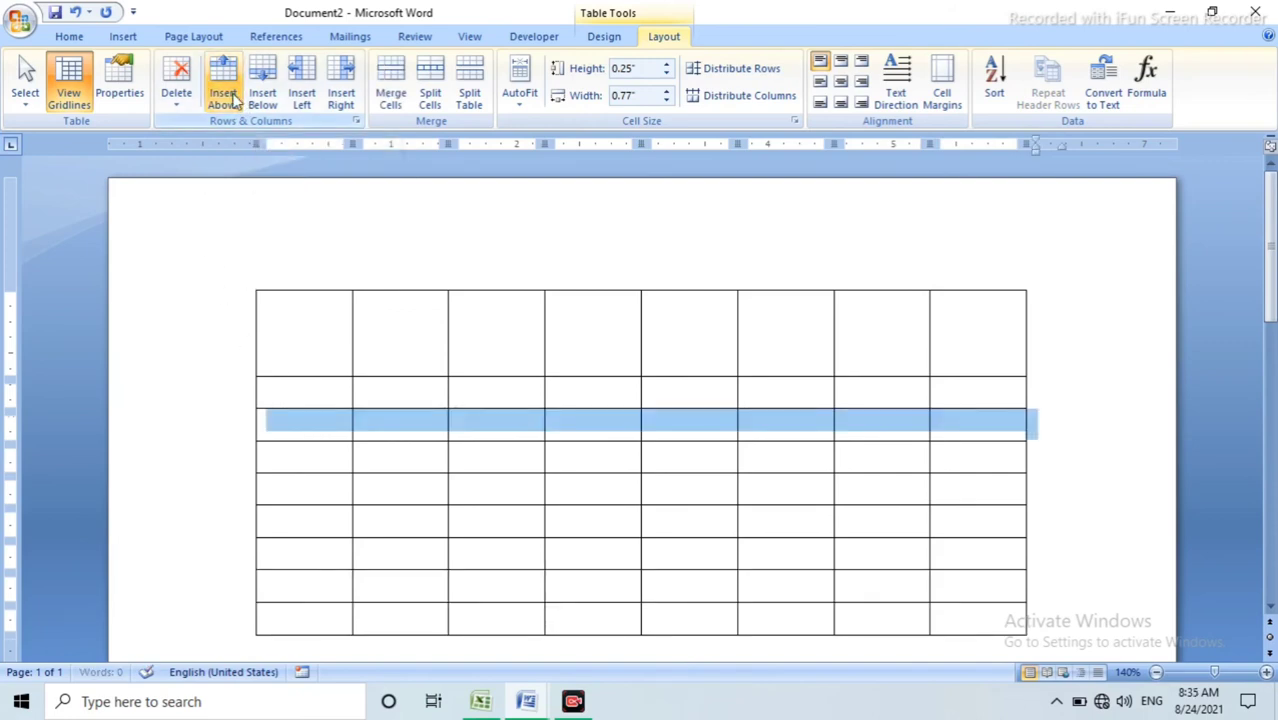
click(233, 99)
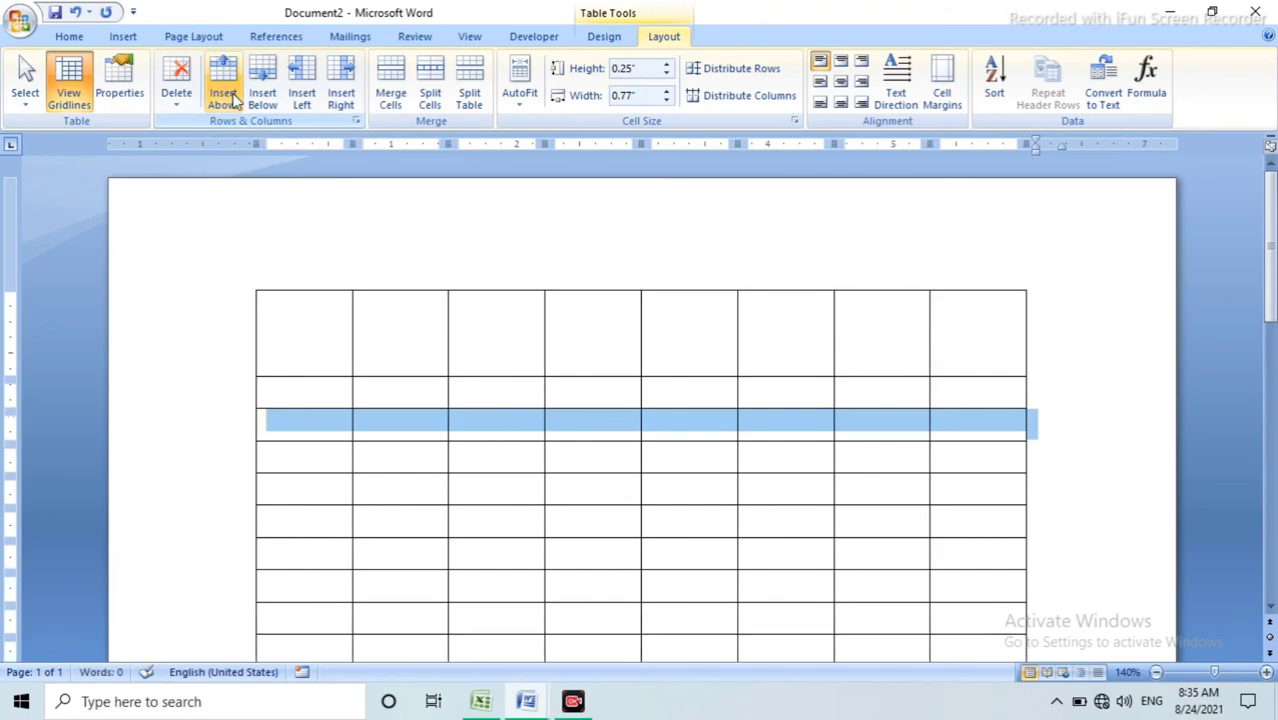
Step: Insert two new rows below the table's fourth row
click(345, 456)
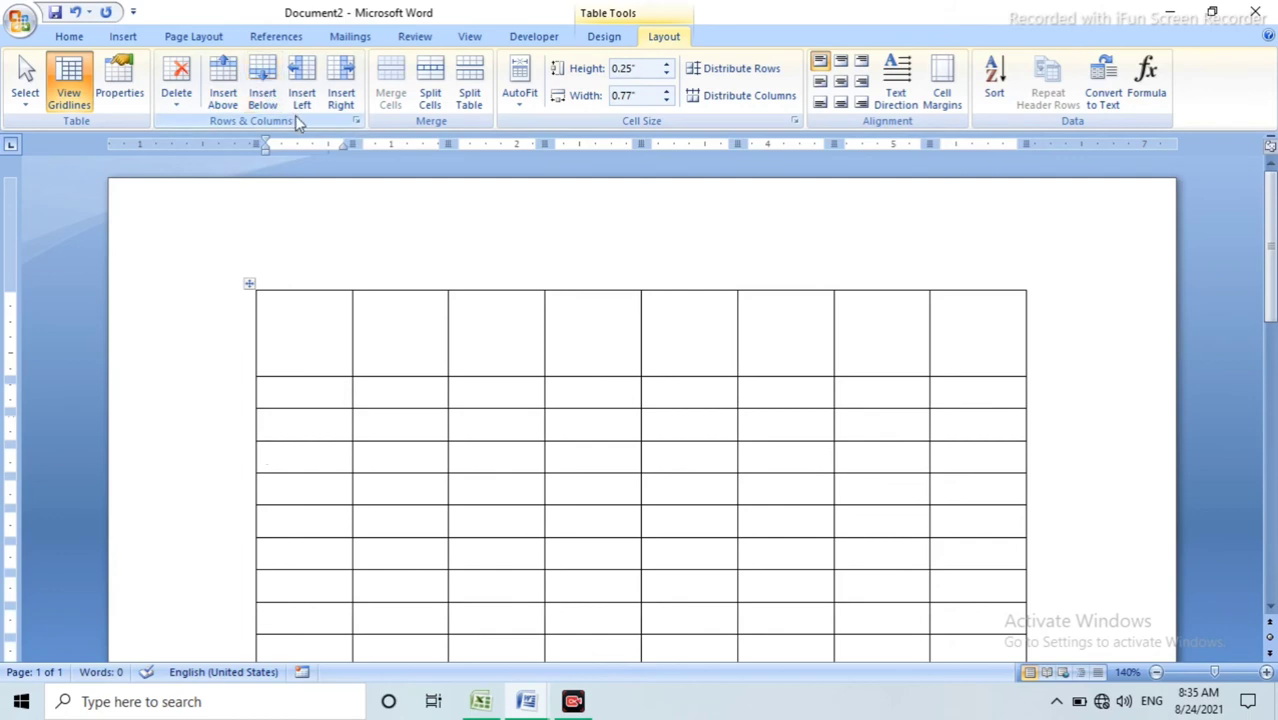
click(263, 97)
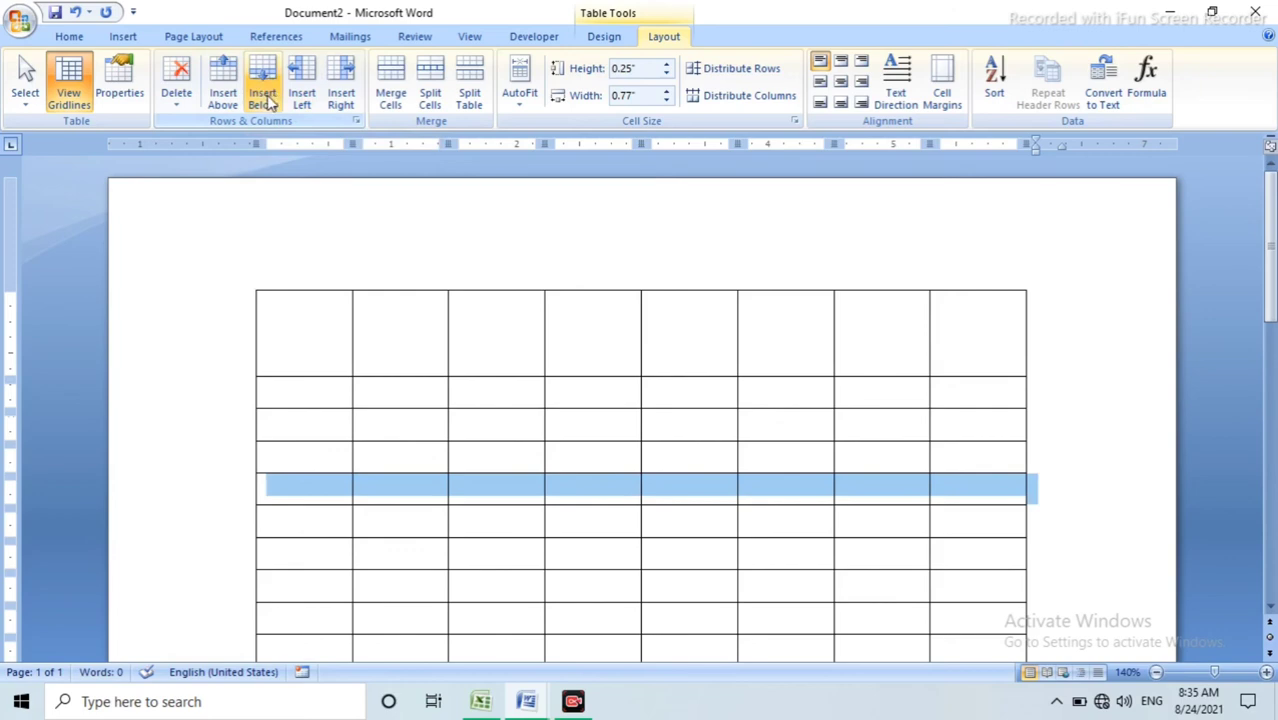
click(268, 110)
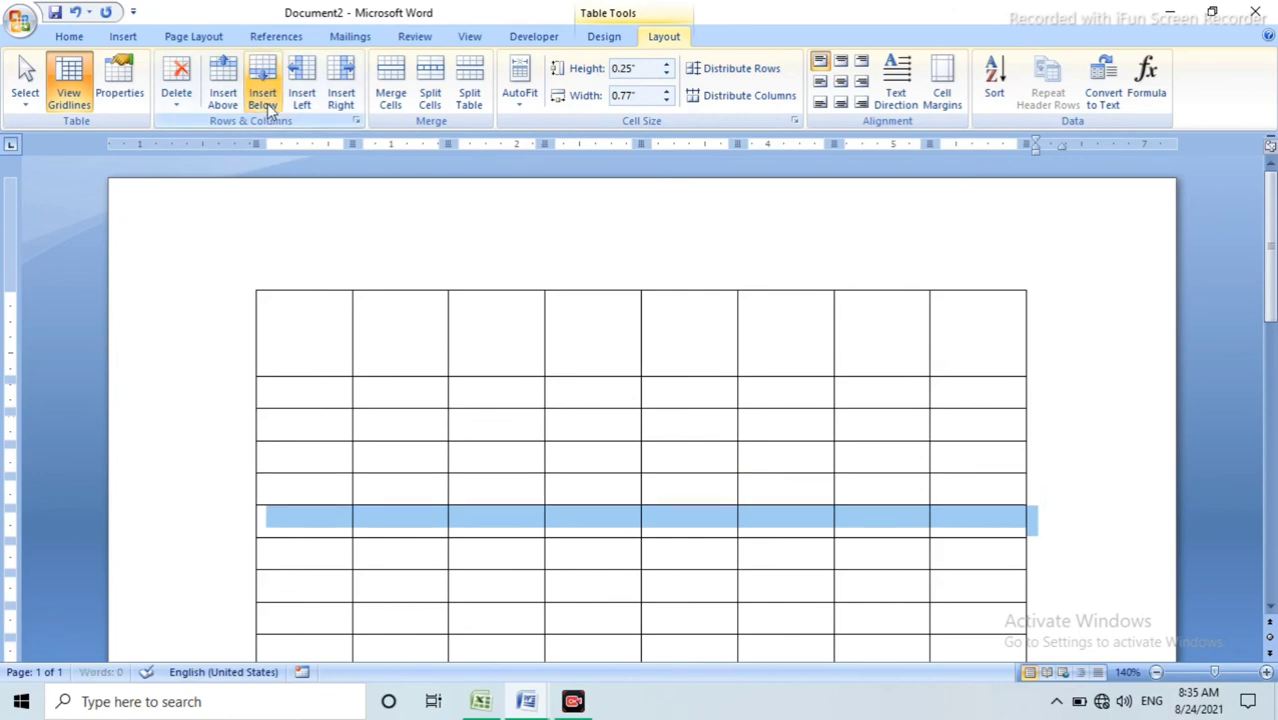
Step: Insert one more row below the selected row and add three columns to the left of the table's second column
click(268, 110)
click(420, 460)
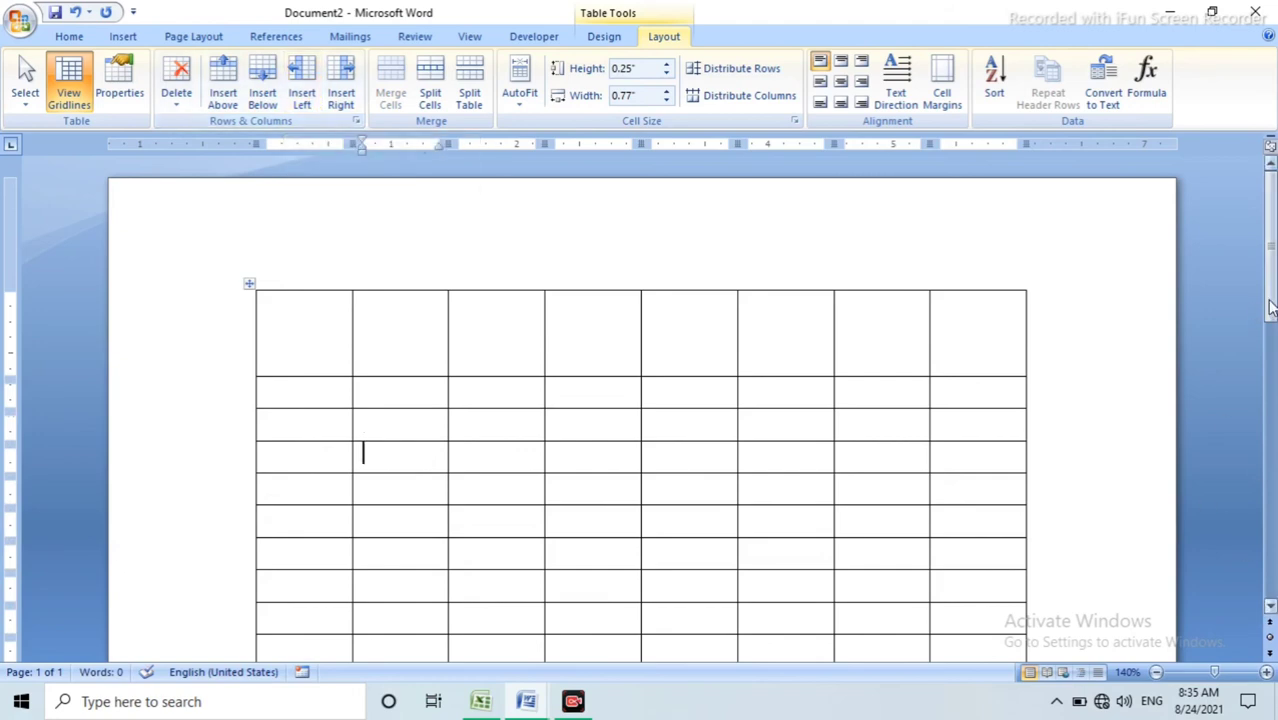
scroll(1270, 340, down, 2)
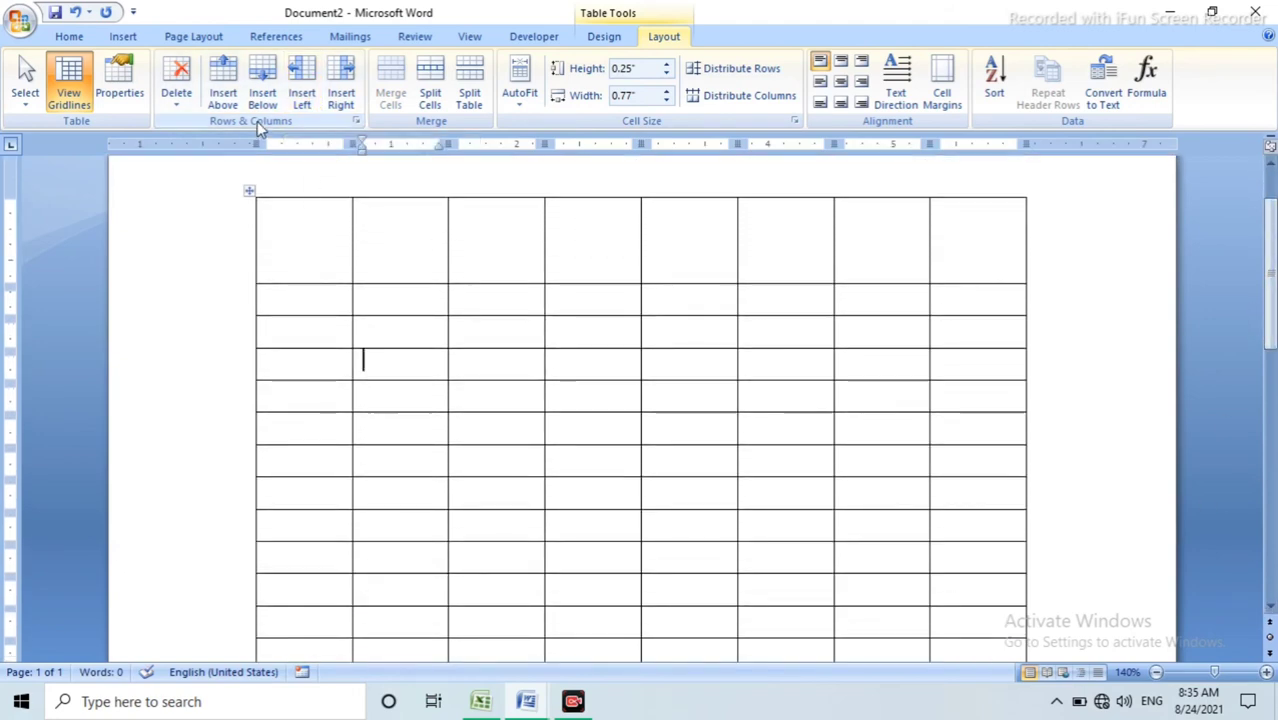
click(303, 96)
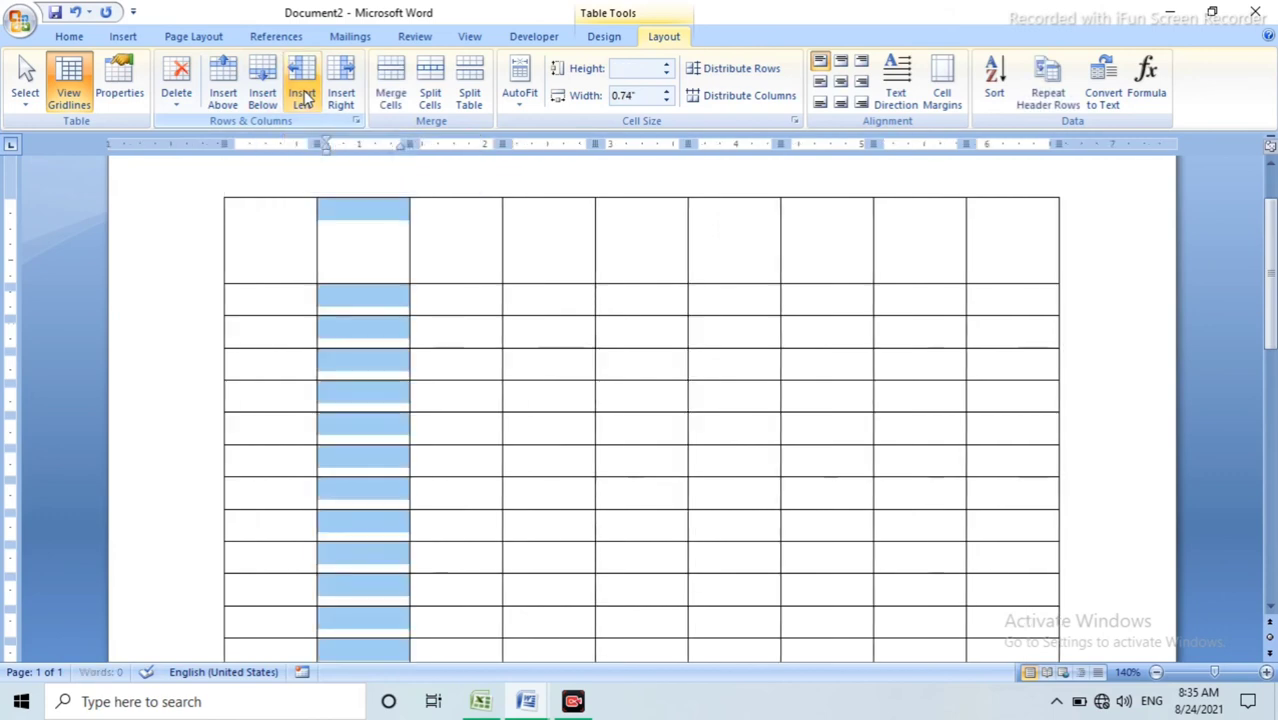
click(311, 100)
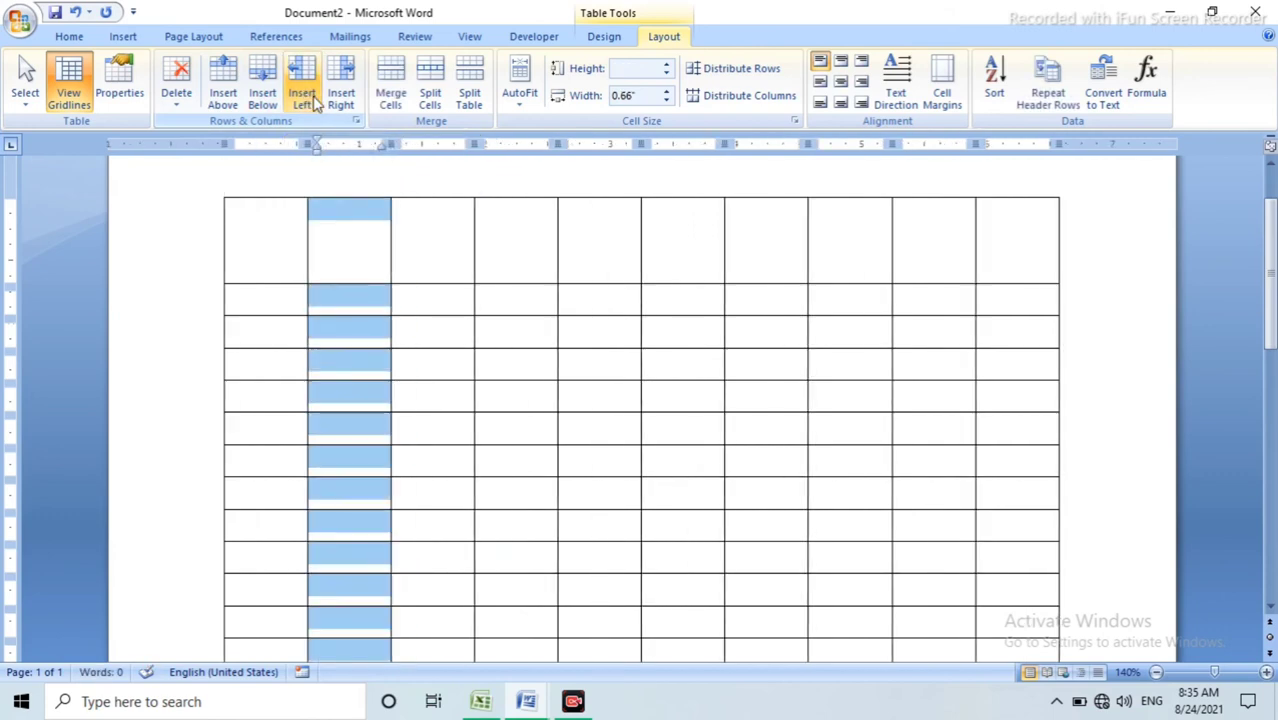
click(312, 101)
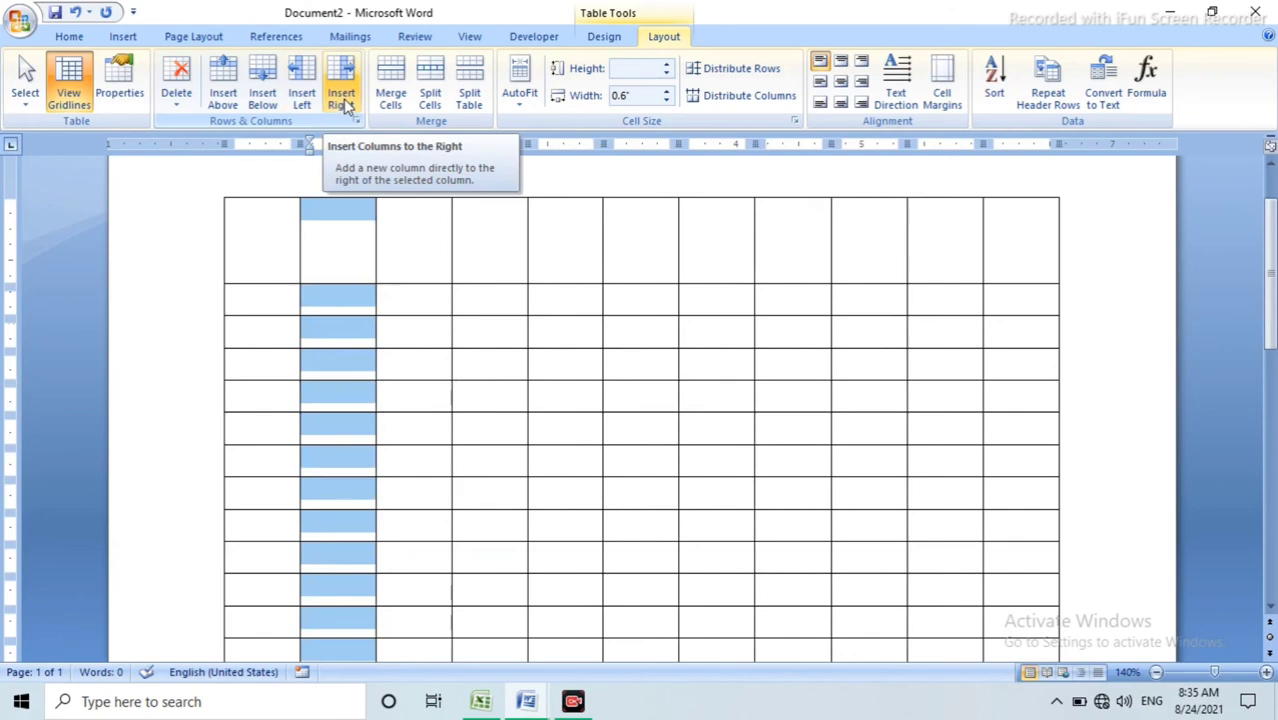
Step: Insert two new columns to the right of the selected second column
click(341, 100)
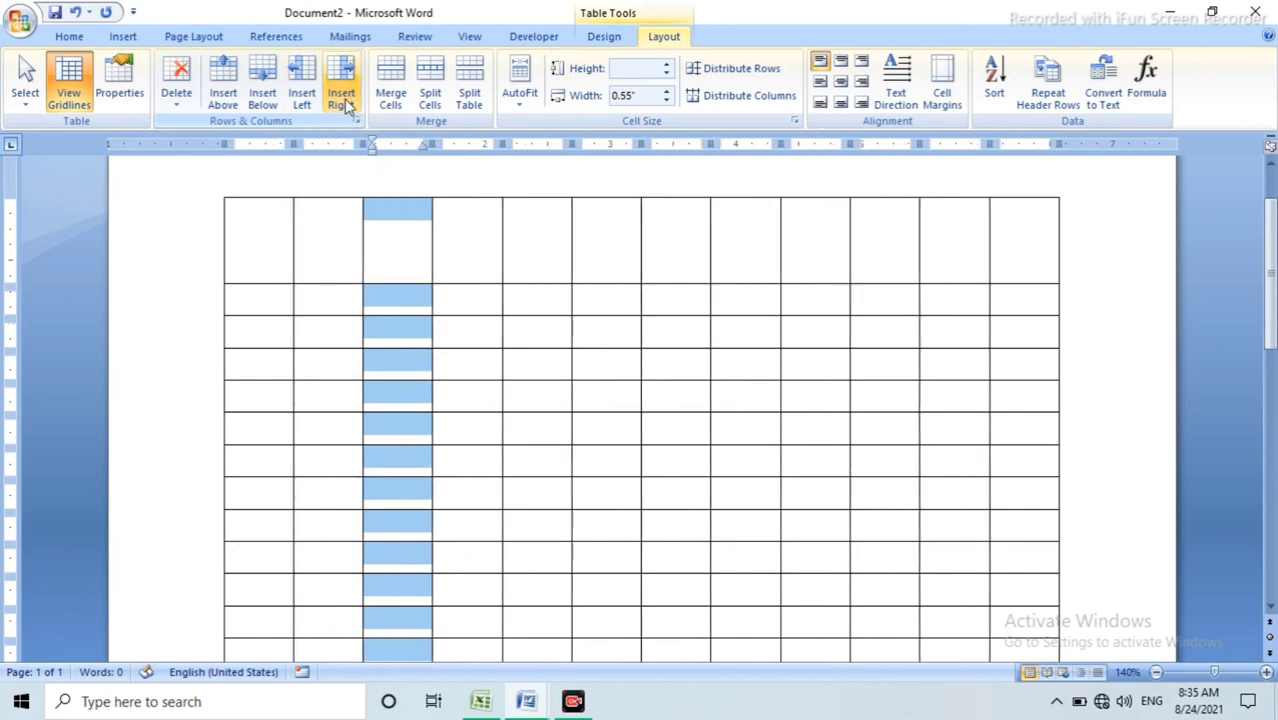
click(341, 100)
click(522, 323)
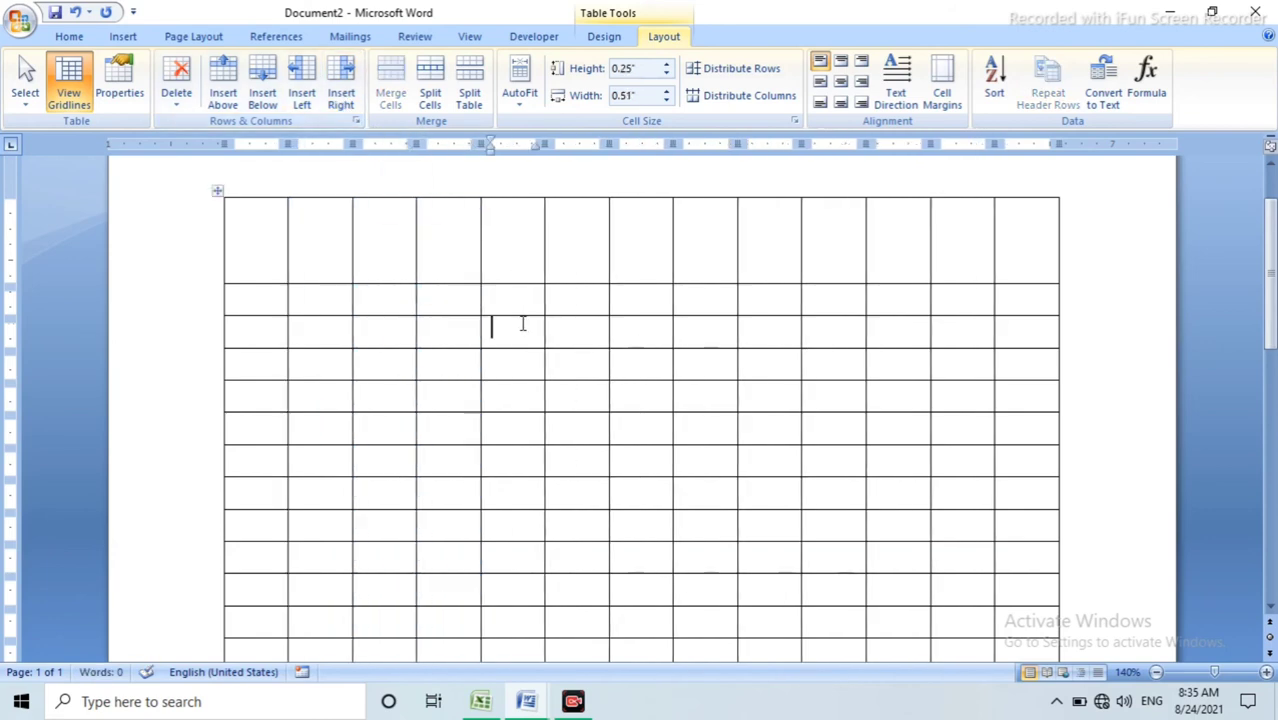
Step: Merge the block of cells spanning rows two to seven and columns three to nine into one cell
click(451, 362)
click(392, 301)
drag(392, 301, 765, 455)
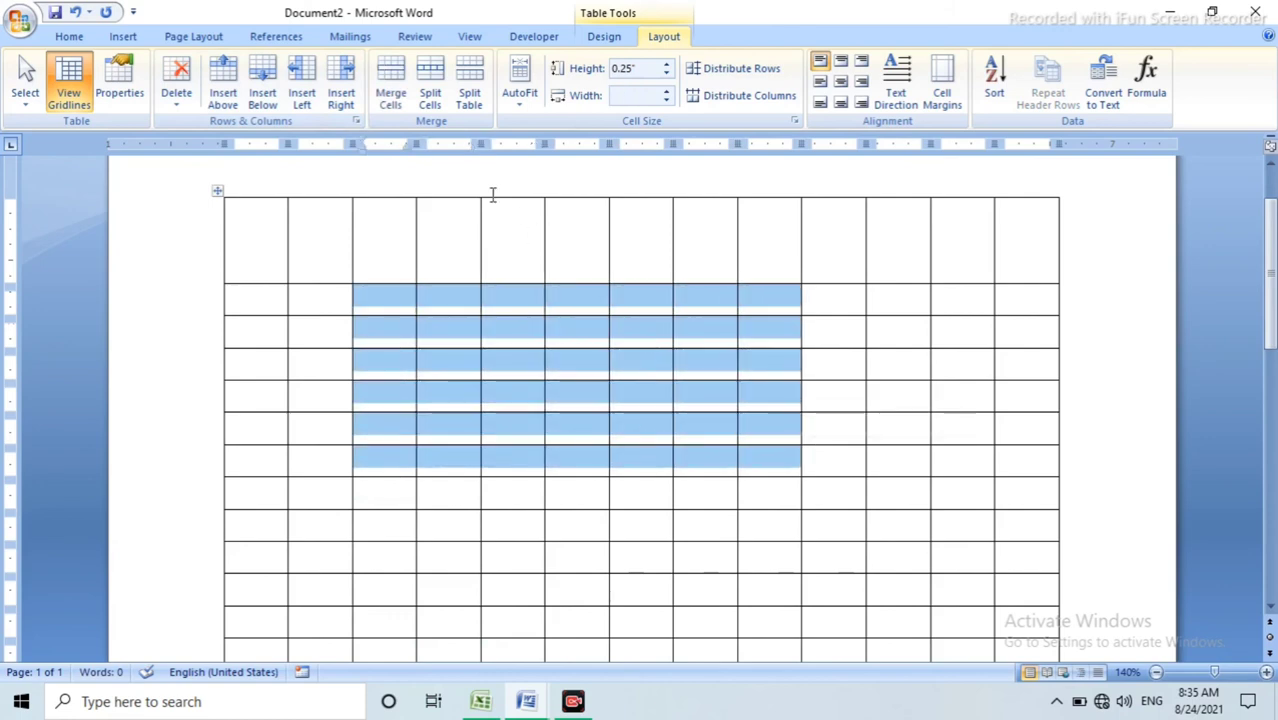
click(392, 97)
click(505, 522)
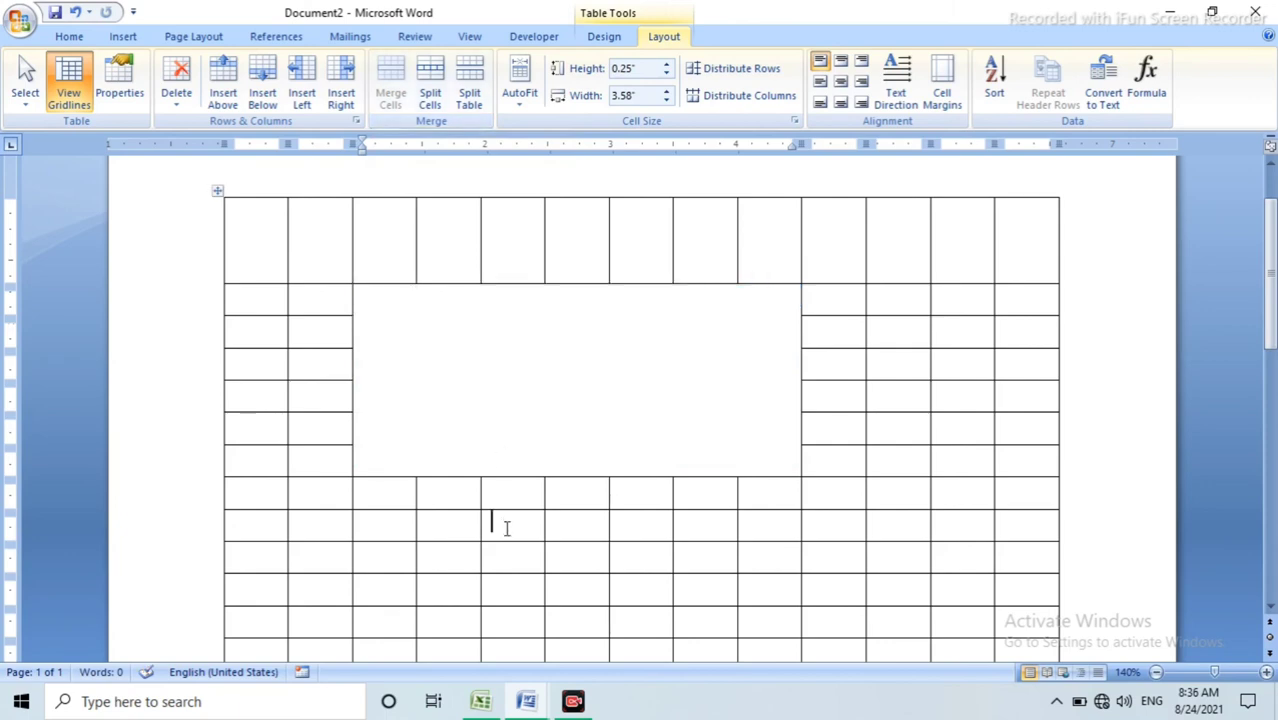
Step: Split the large merged cell into 4 columns and 6 rows
click(527, 372)
click(402, 522)
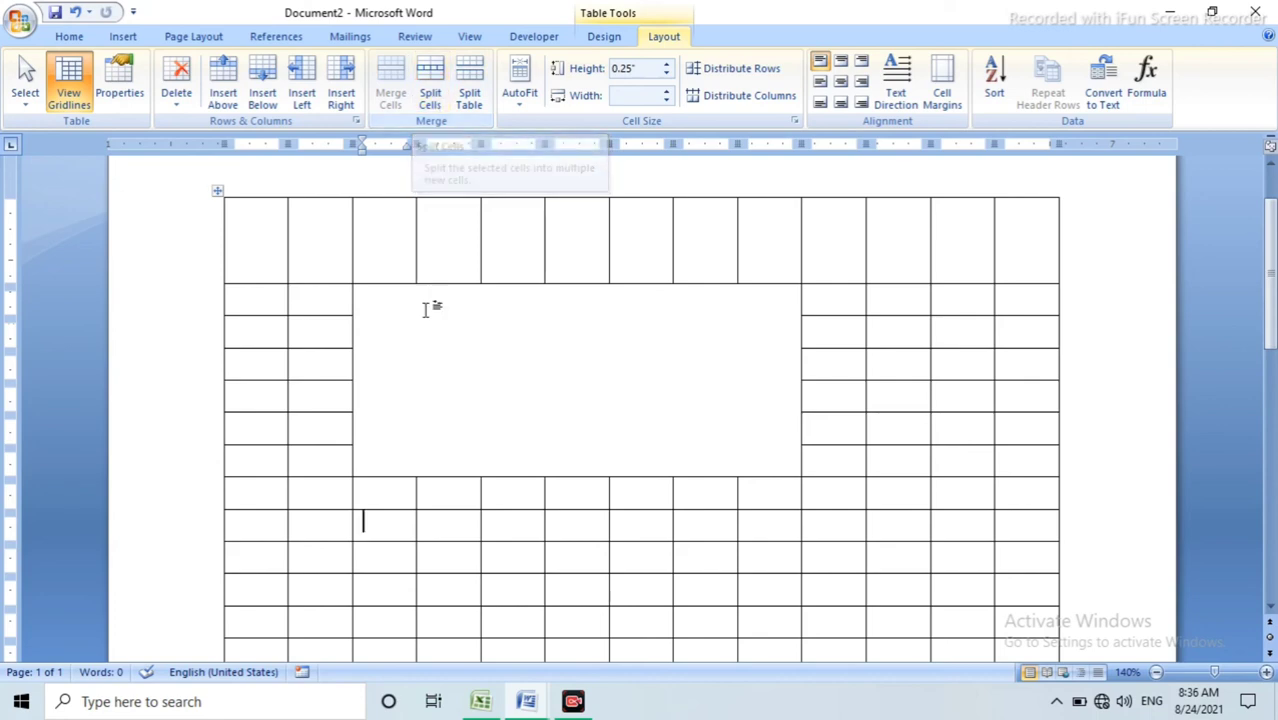
click(437, 360)
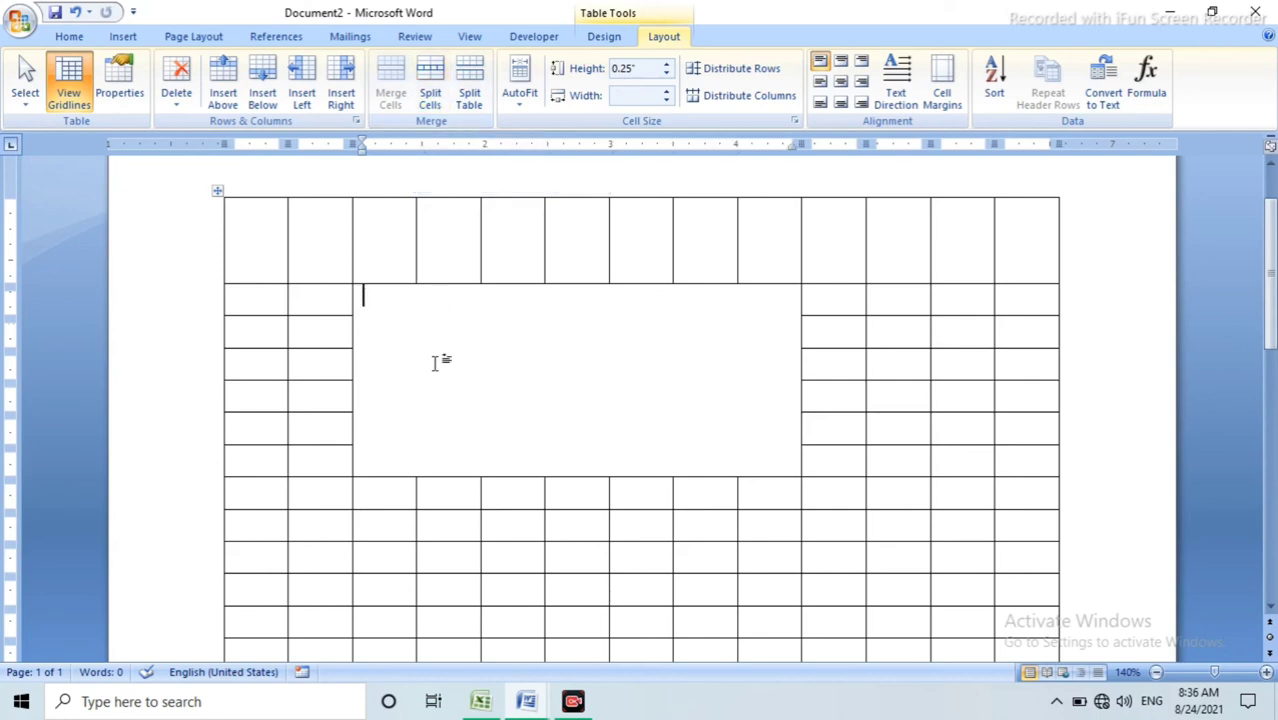
click(431, 96)
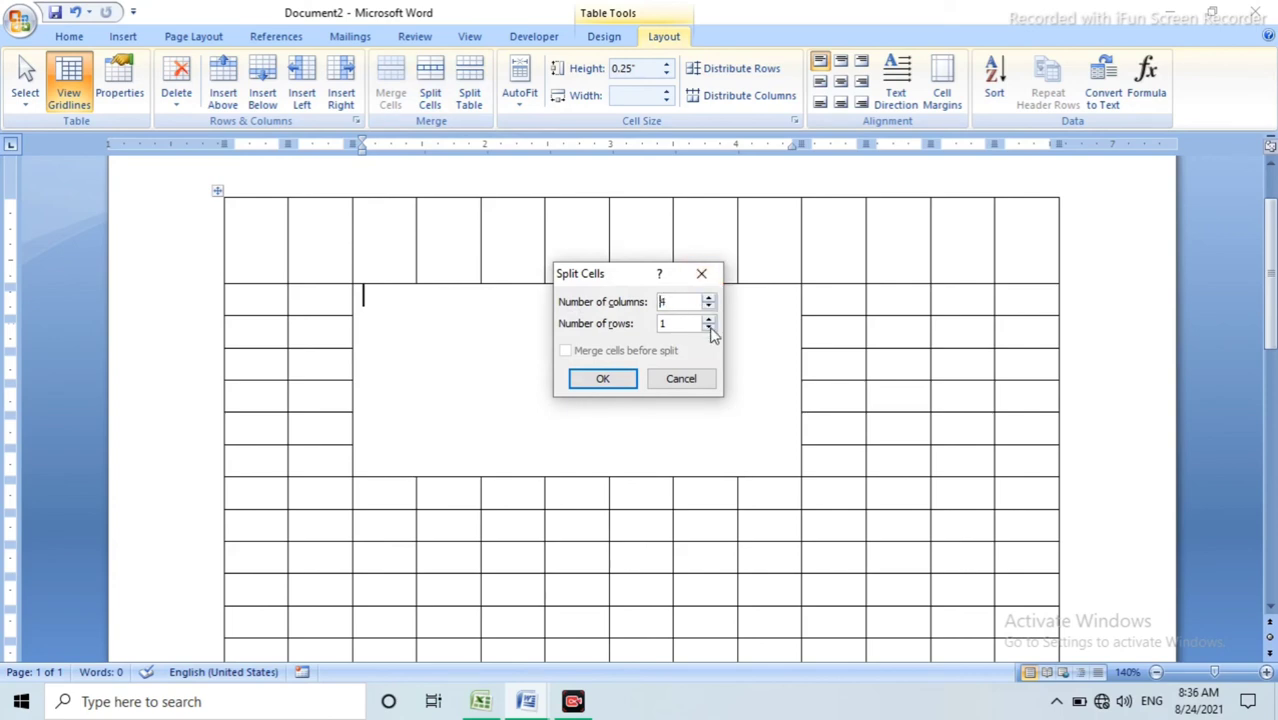
click(708, 319)
click(708, 320)
click(602, 378)
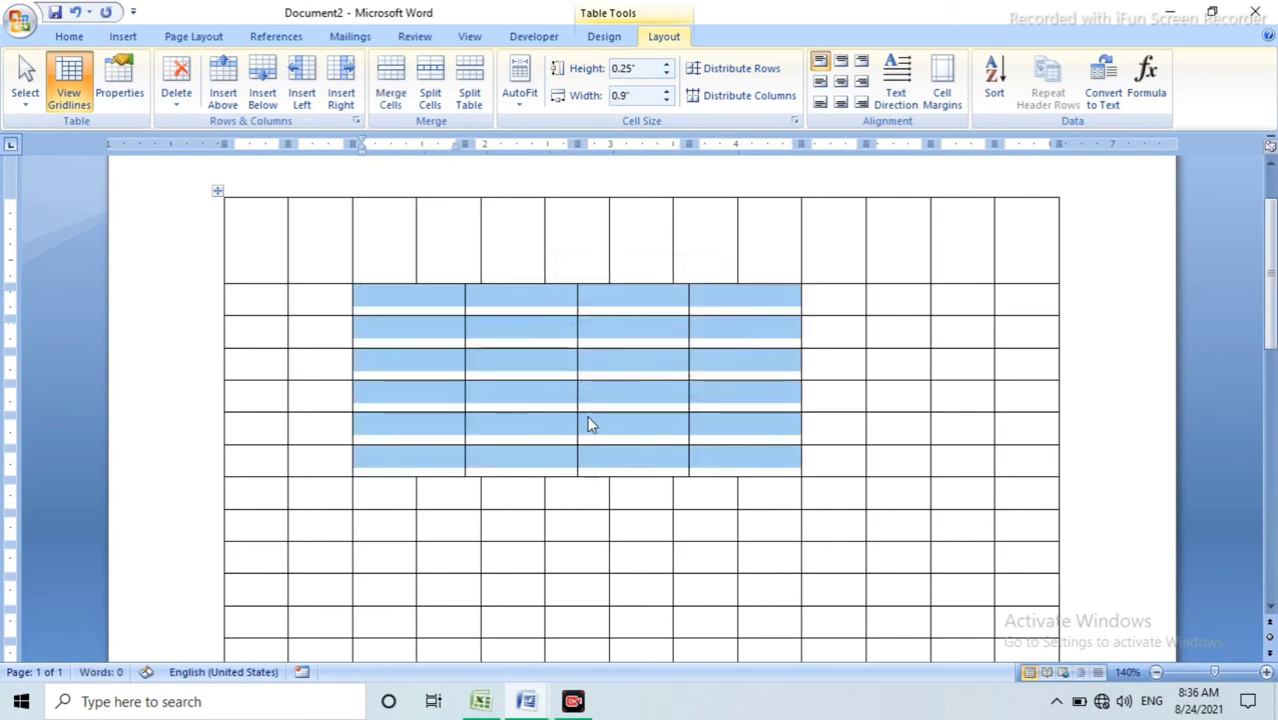
click(566, 401)
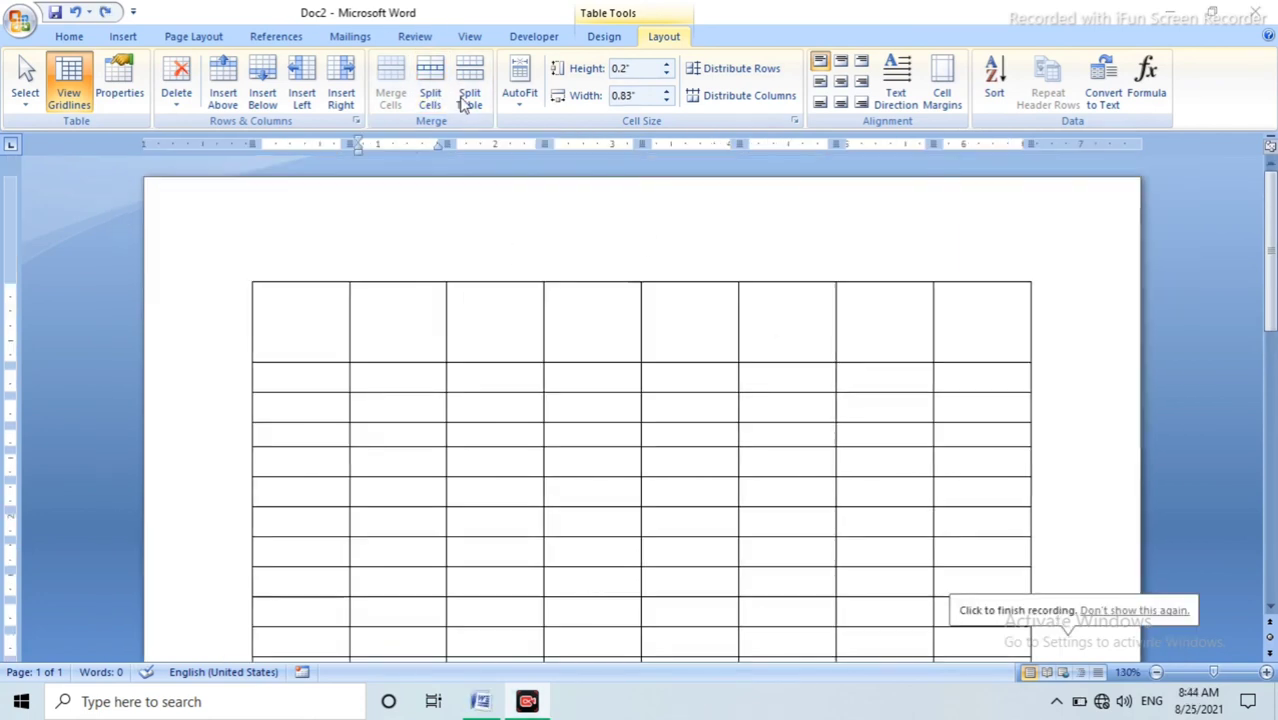
Step: Review the AutoFit options available for the table in Doc2
click(419, 464)
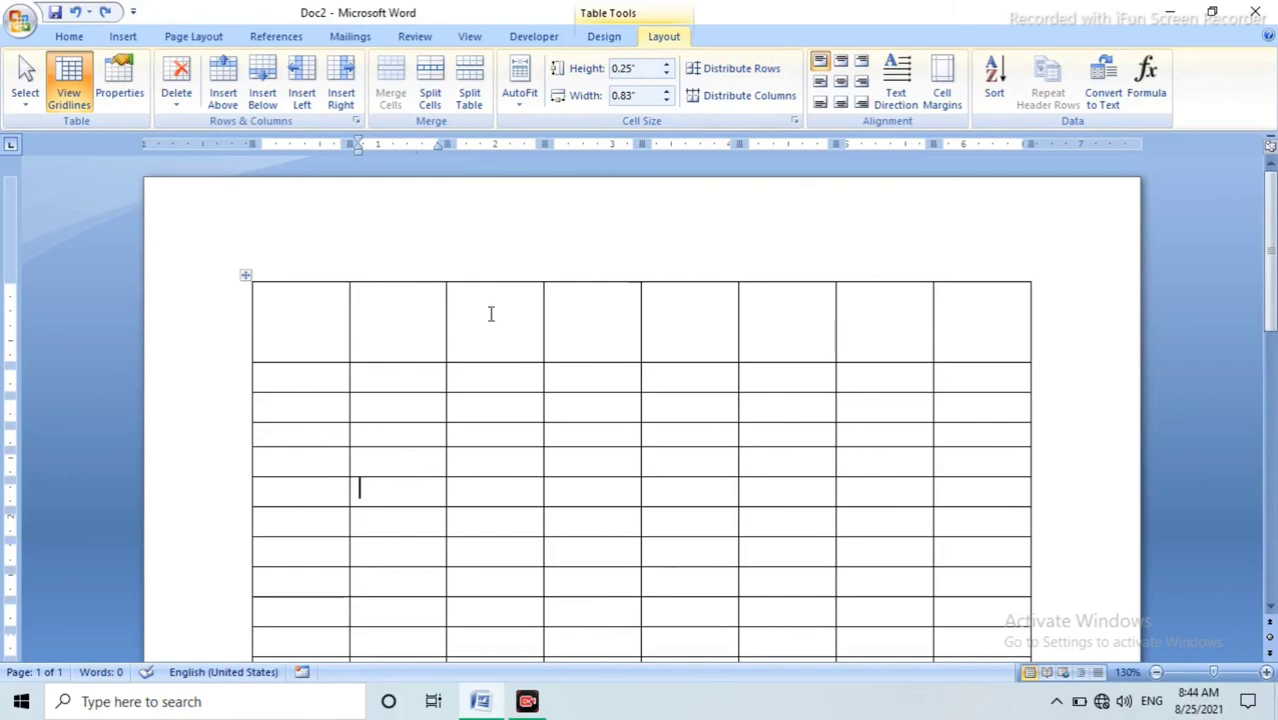
click(520, 104)
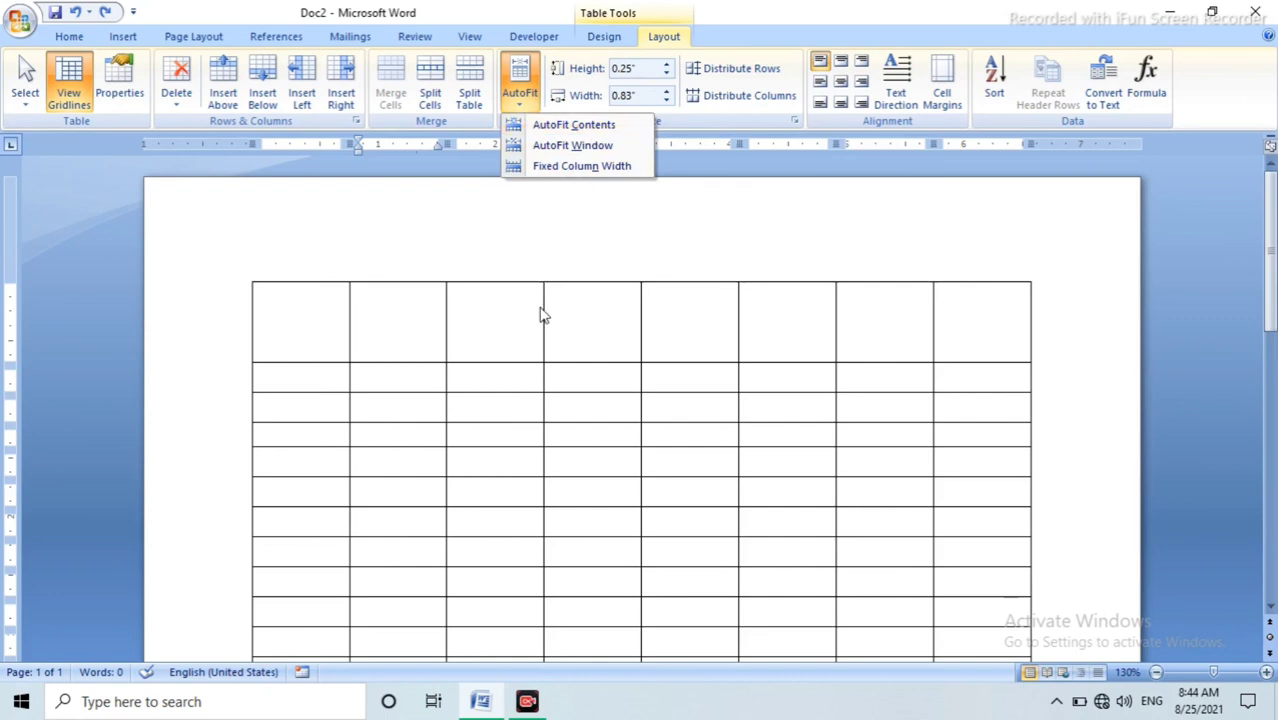
click(528, 394)
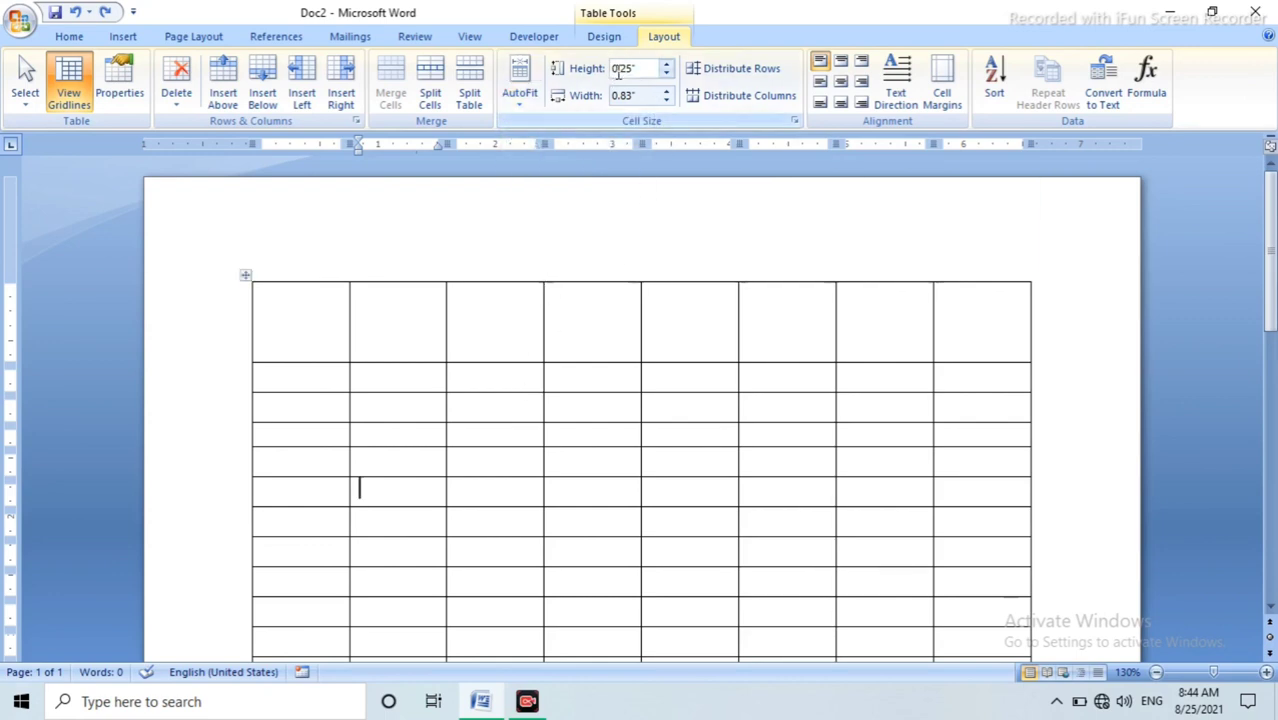
Step: Reduce the sixth row's height to 0.01" and raise it to 0.4" to try different cell heights
click(668, 74)
click(668, 74)
click(668, 74)
click(667, 65)
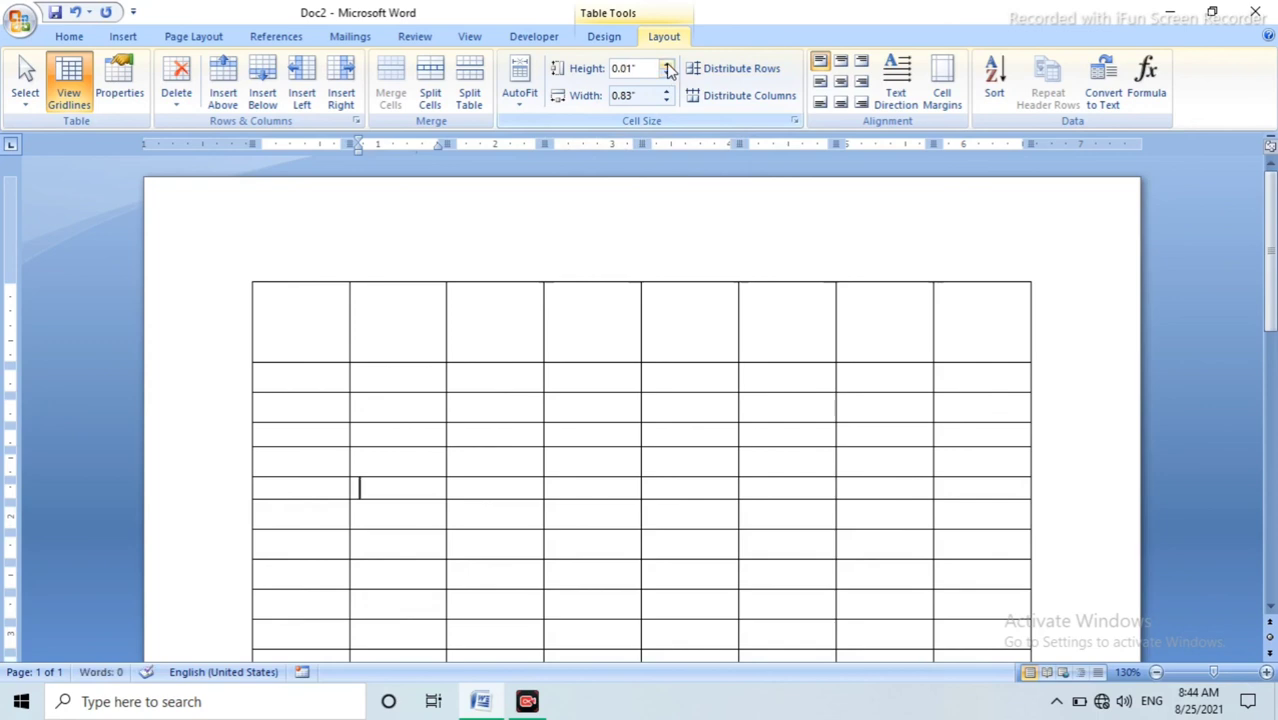
click(667, 65)
click(667, 65)
click(667, 65)
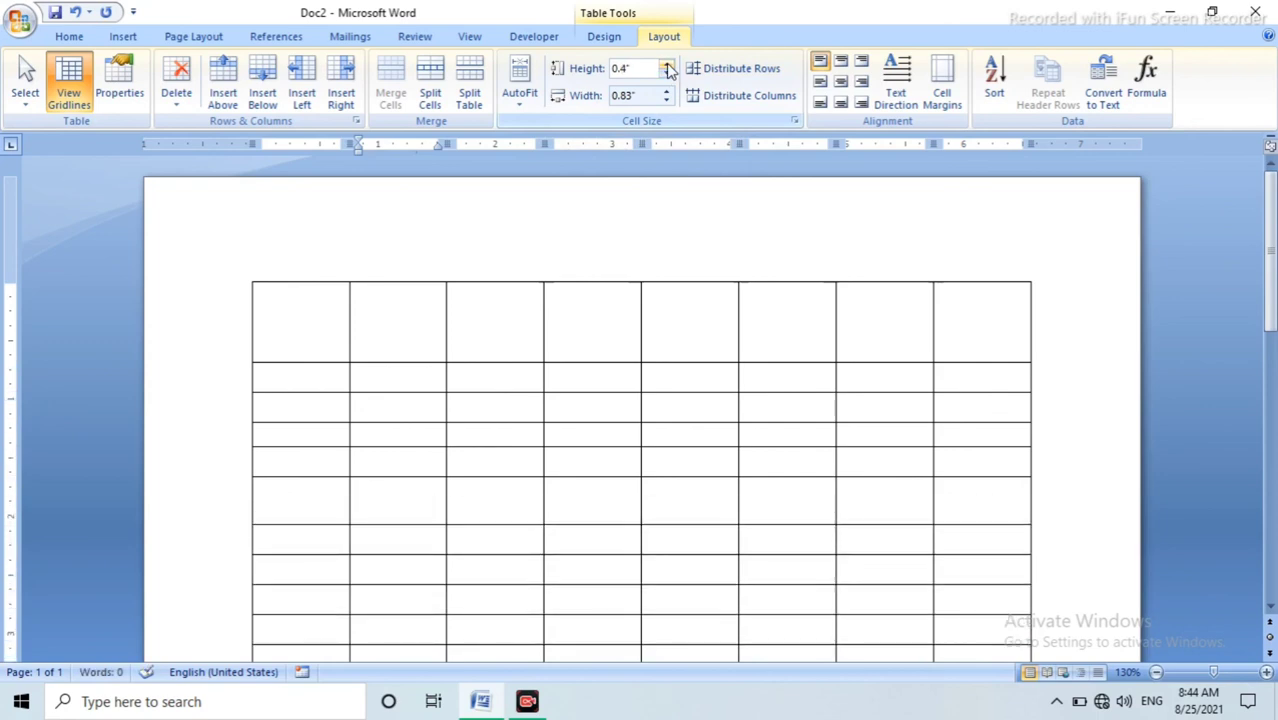
Step: Lower the sixth row's height to 0.01"
click(668, 76)
click(668, 76)
click(668, 76)
click(668, 76)
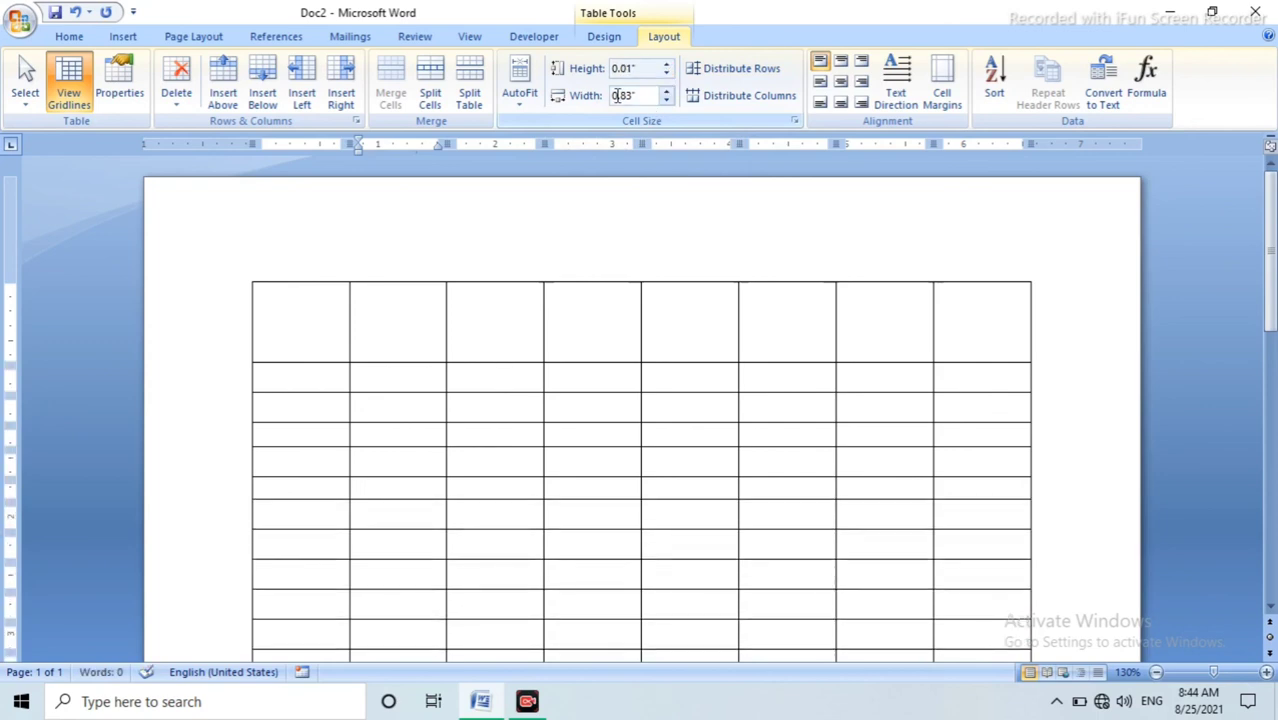
Step: Reduce the second column's width to 0.7" and raise it to 0.8"
click(666, 100)
click(666, 100)
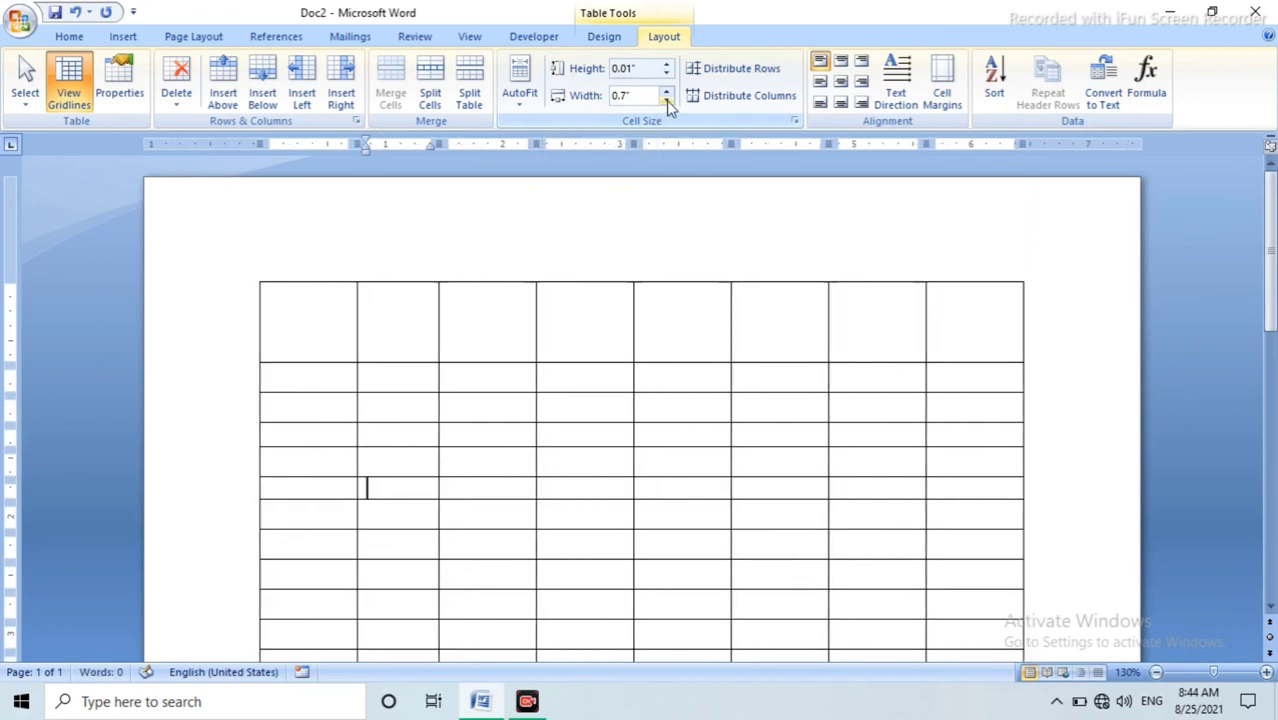
click(667, 92)
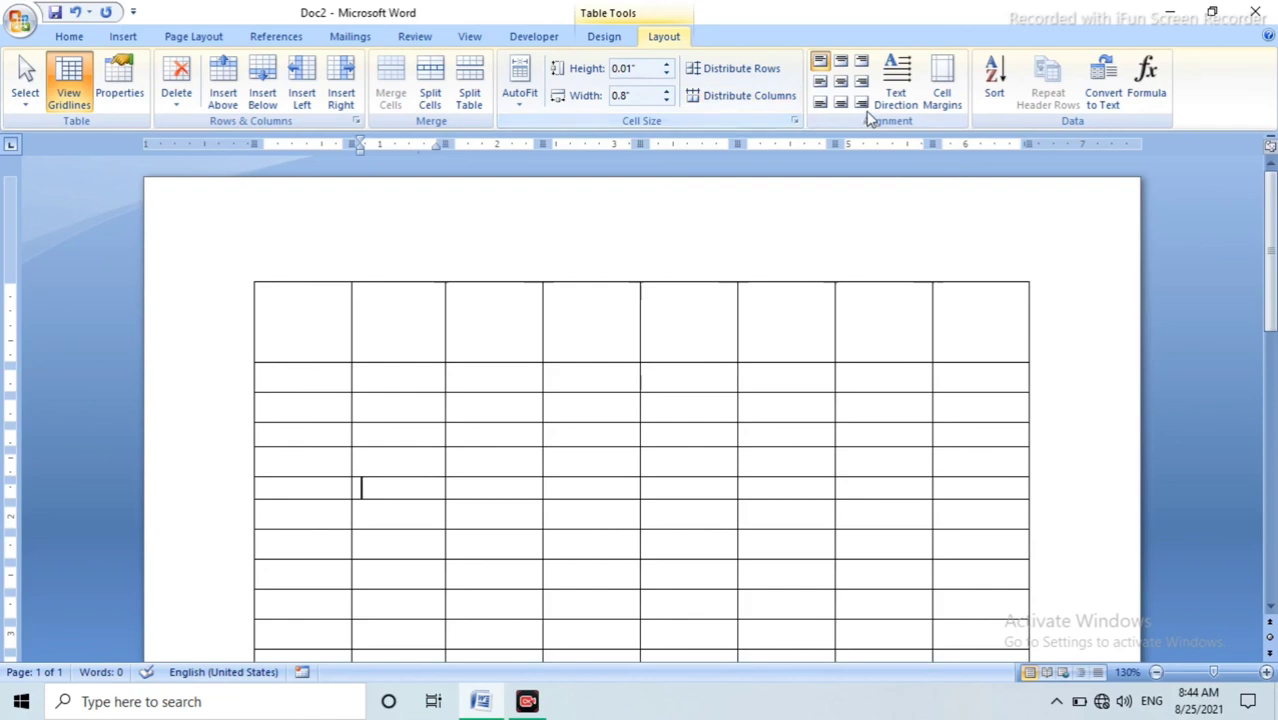
Step: Enter the text "Virat computer" in the second cell of the table's first row
click(398, 327)
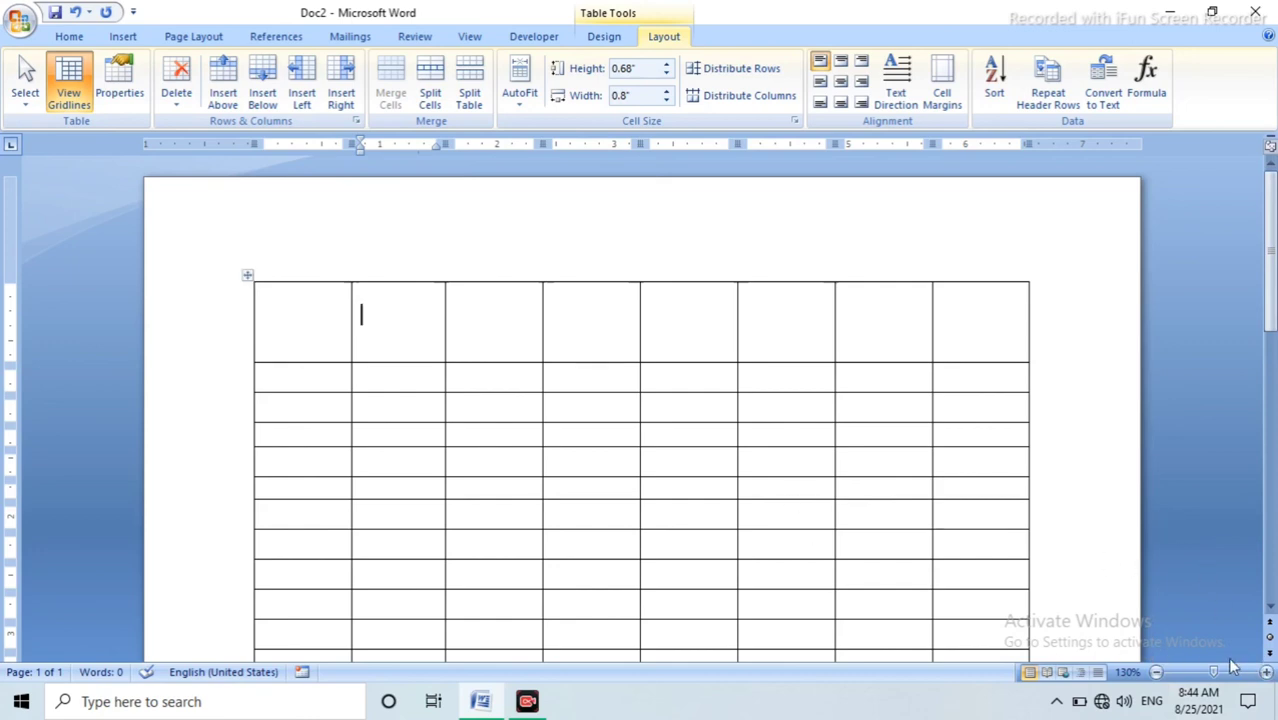
click(1266, 672)
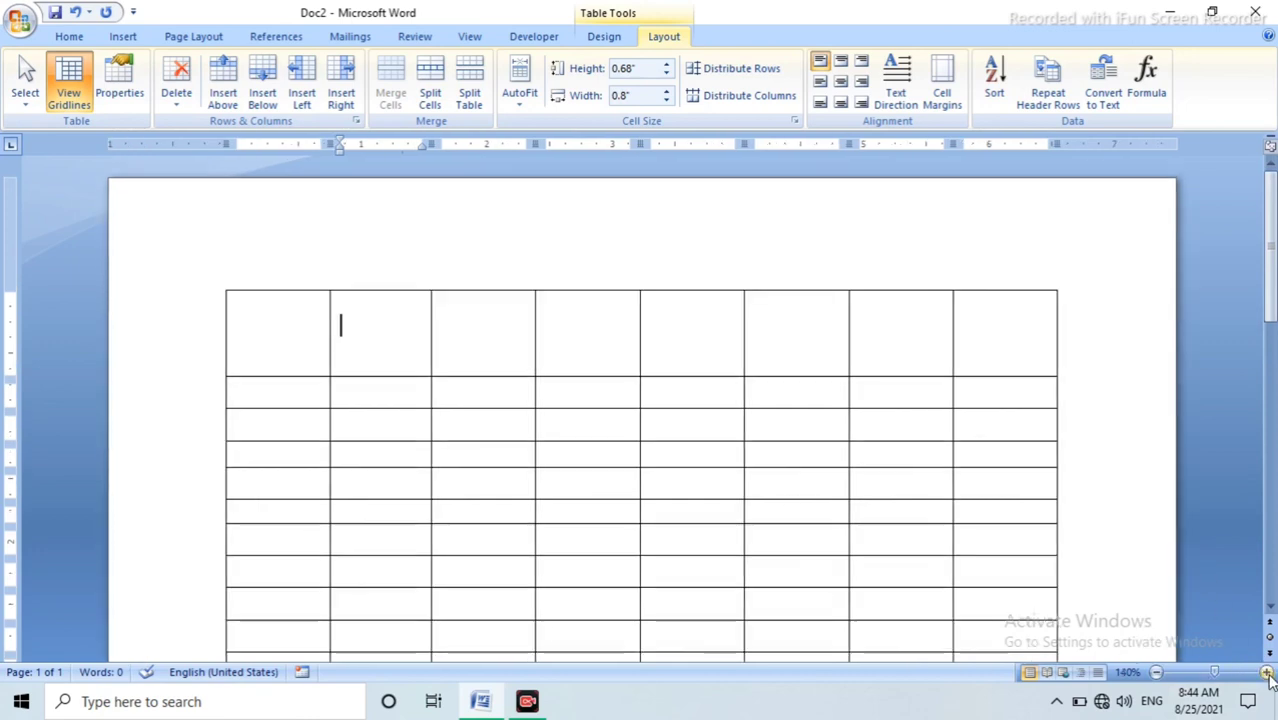
click(1266, 672)
click(1266, 672)
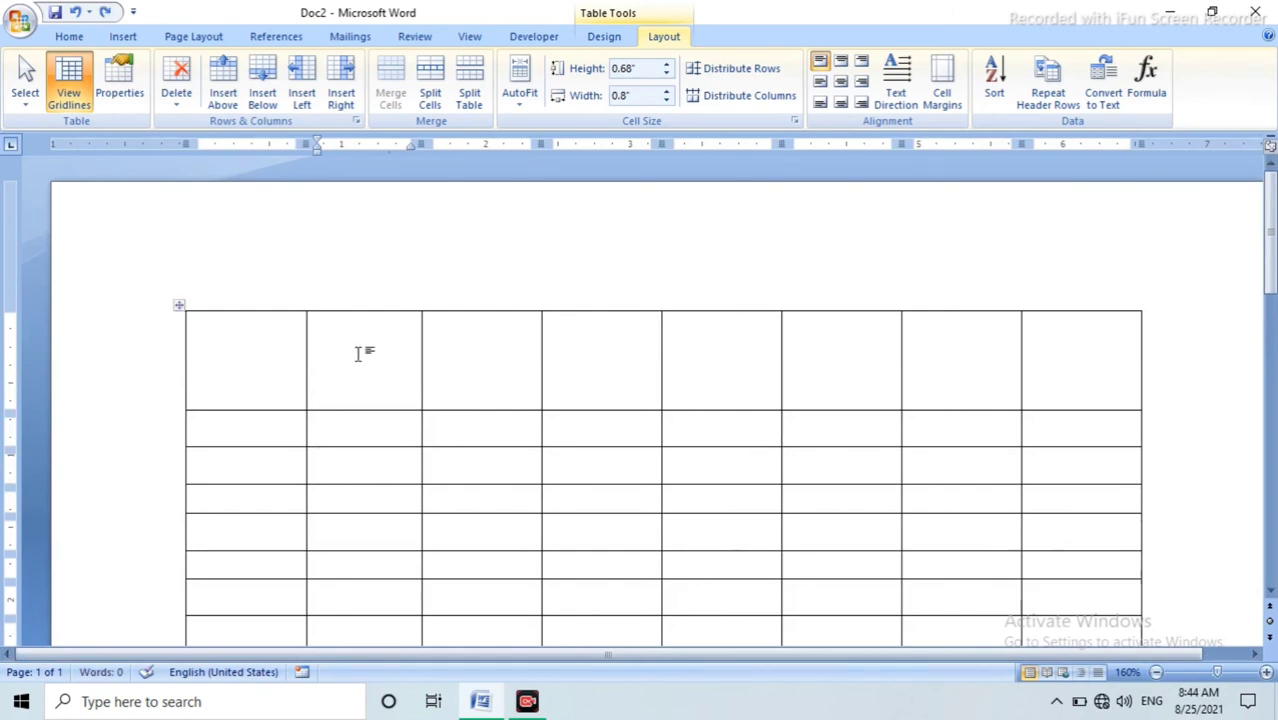
text(Virat co)
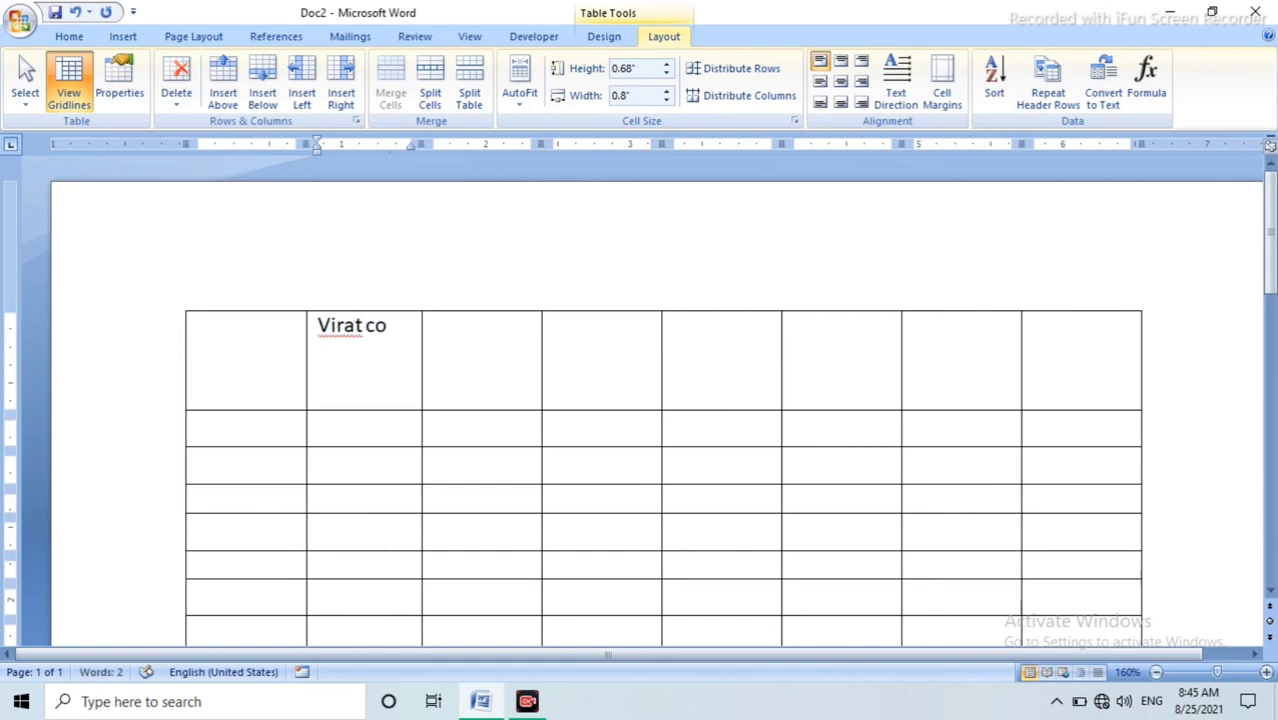
text(mputer)
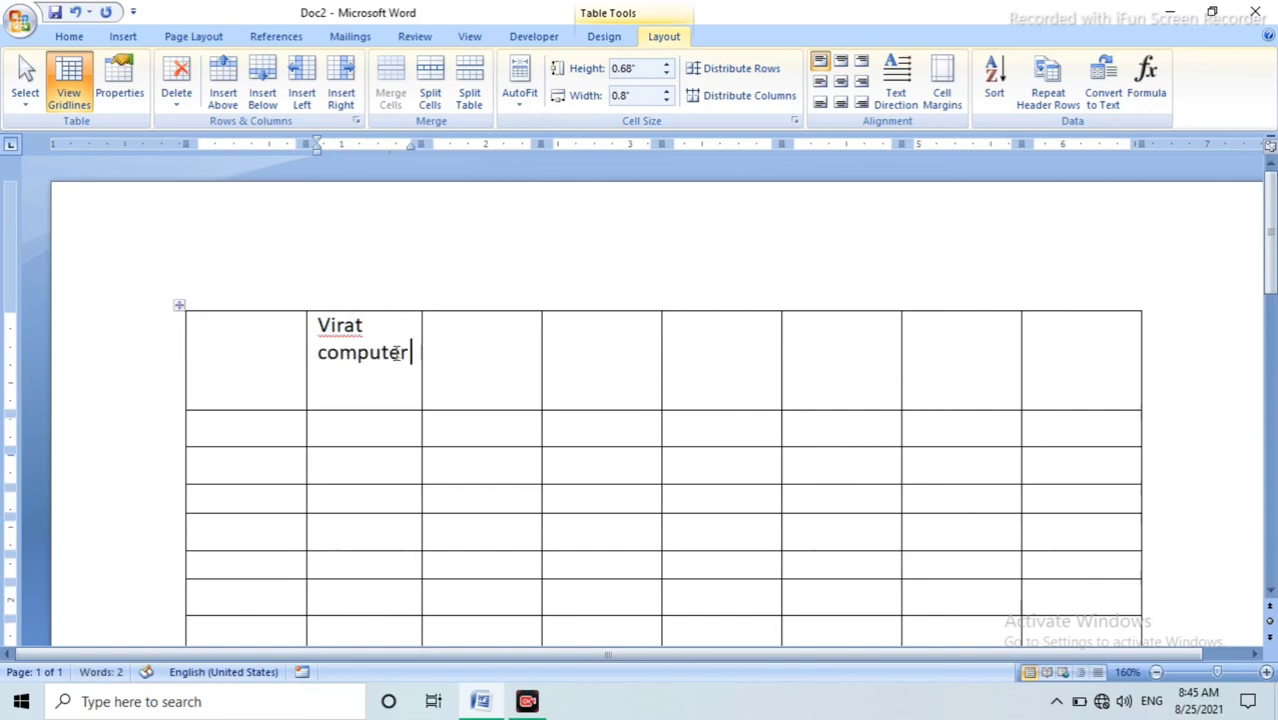
Step: Select the first two cells of the top row and try several text alignments, ending with Align Bottom Right
drag(412, 352, 302, 332)
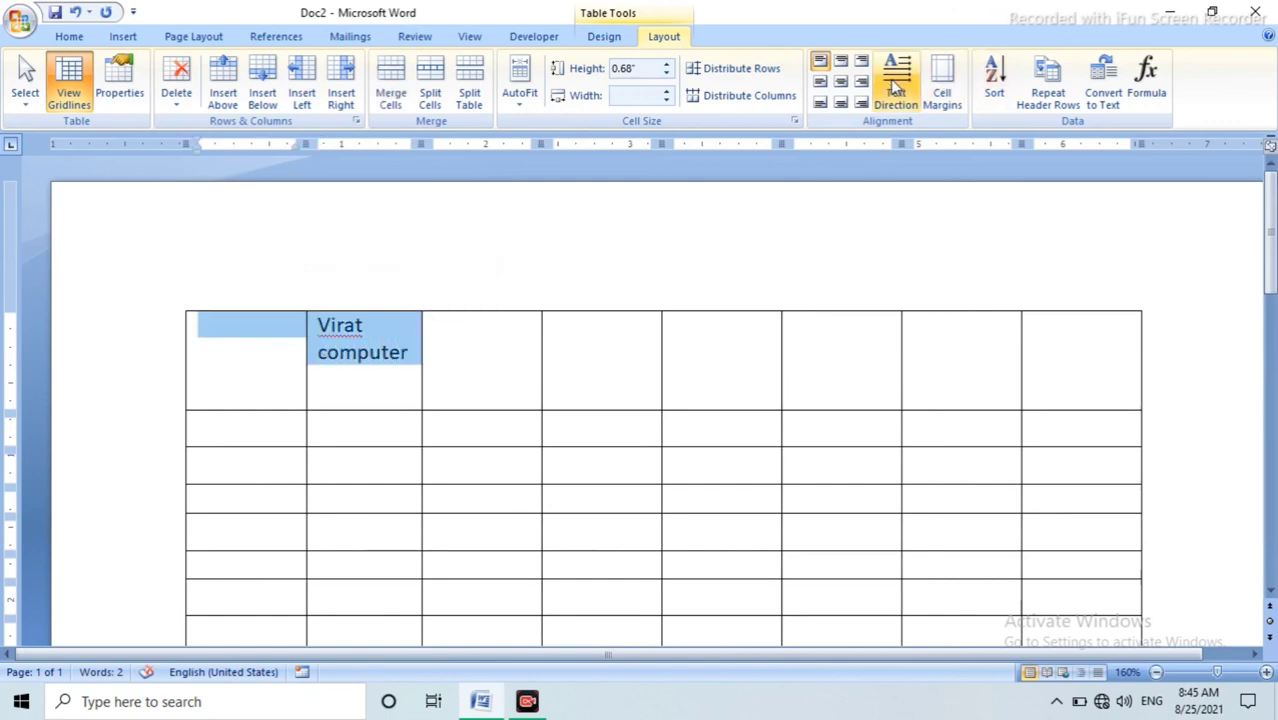
click(842, 62)
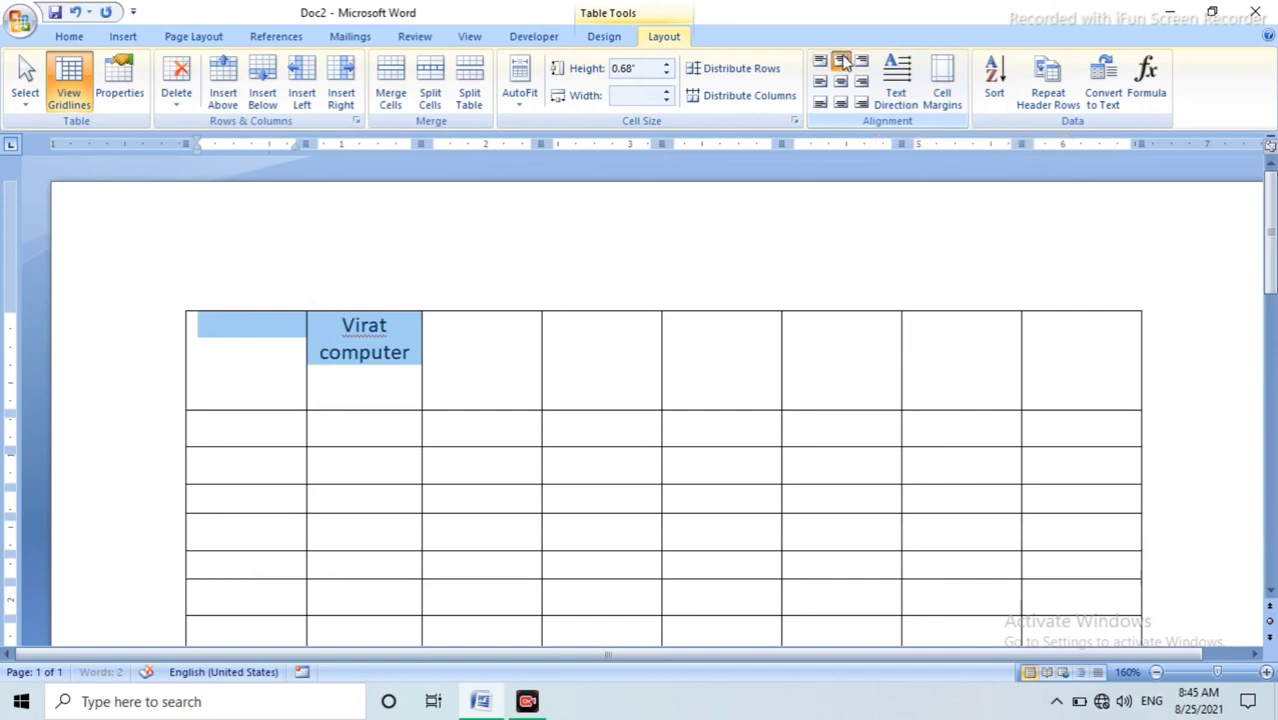
click(861, 61)
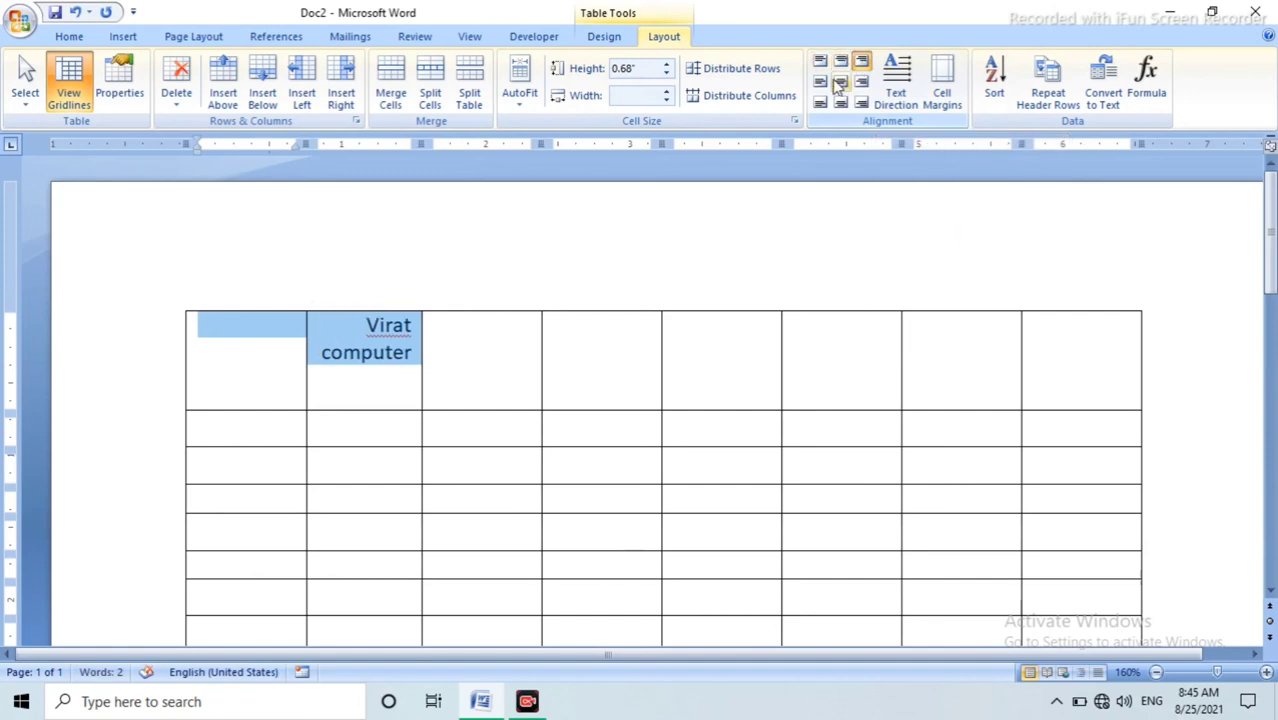
click(840, 82)
click(820, 103)
click(841, 103)
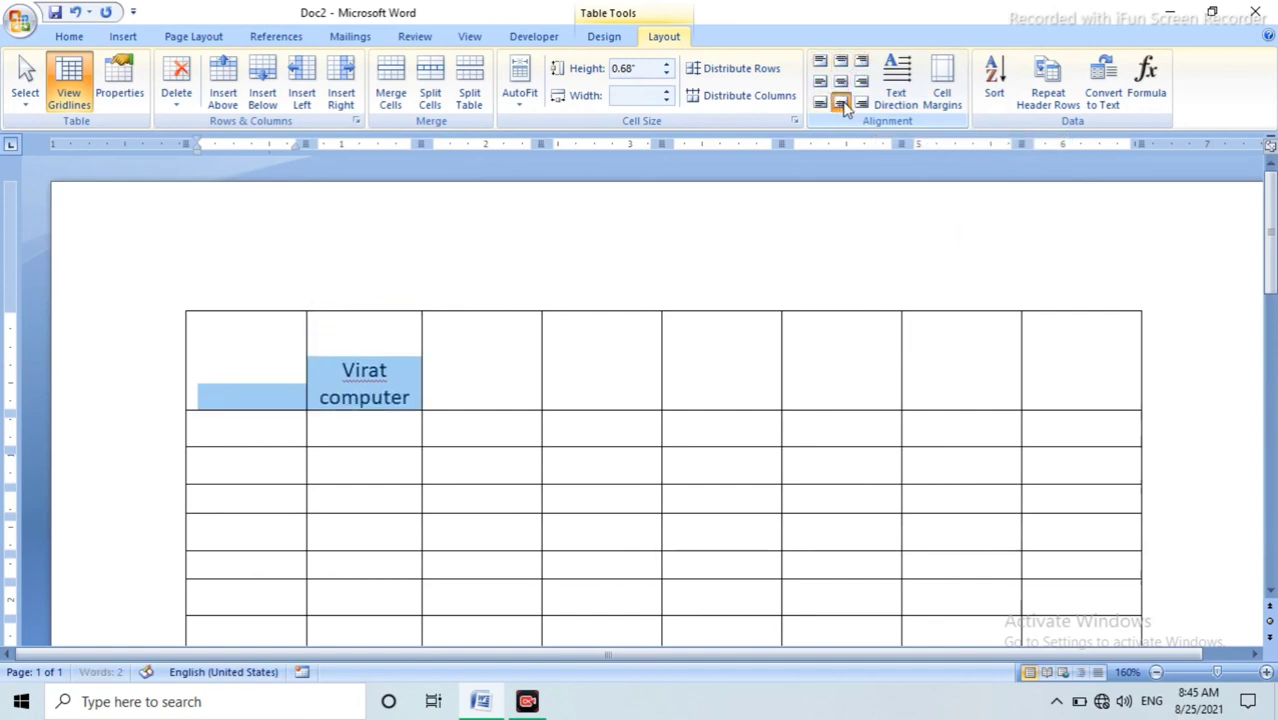
click(861, 103)
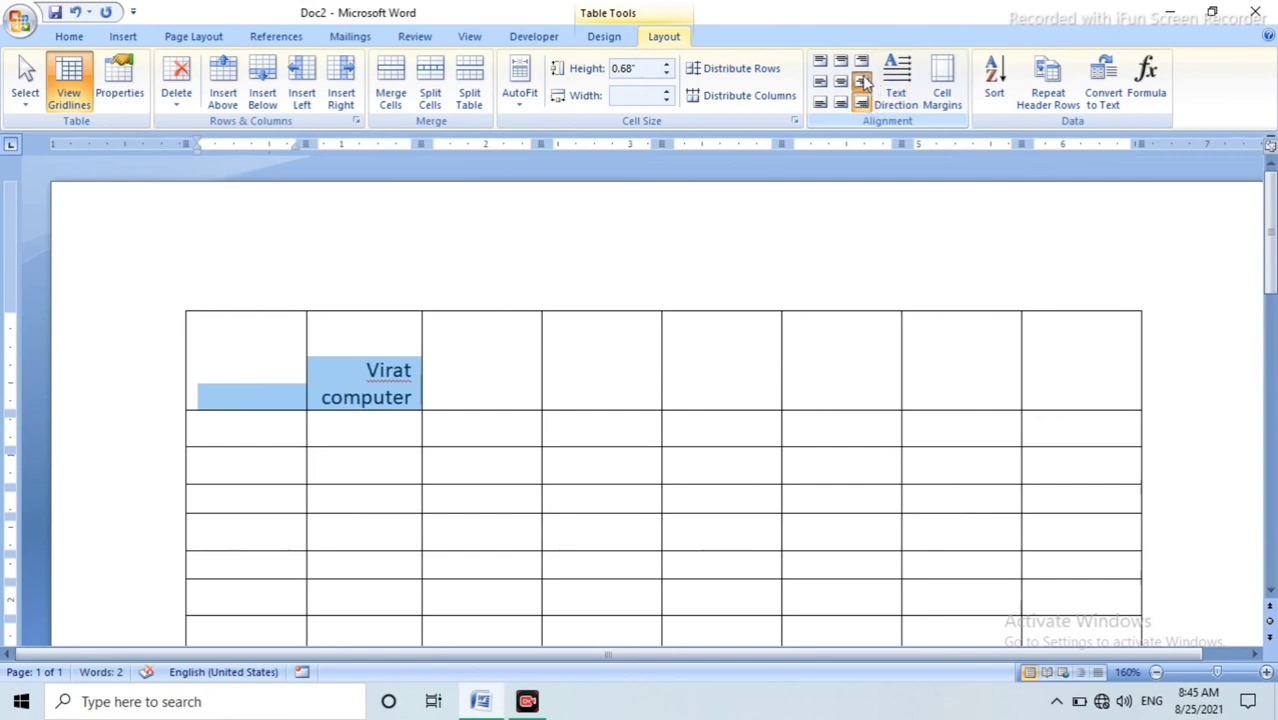
Step: Cycle the selected cells through the right, top, left and bottom alignments, ending on Align Bottom Right again
click(862, 83)
click(861, 61)
click(841, 61)
click(820, 62)
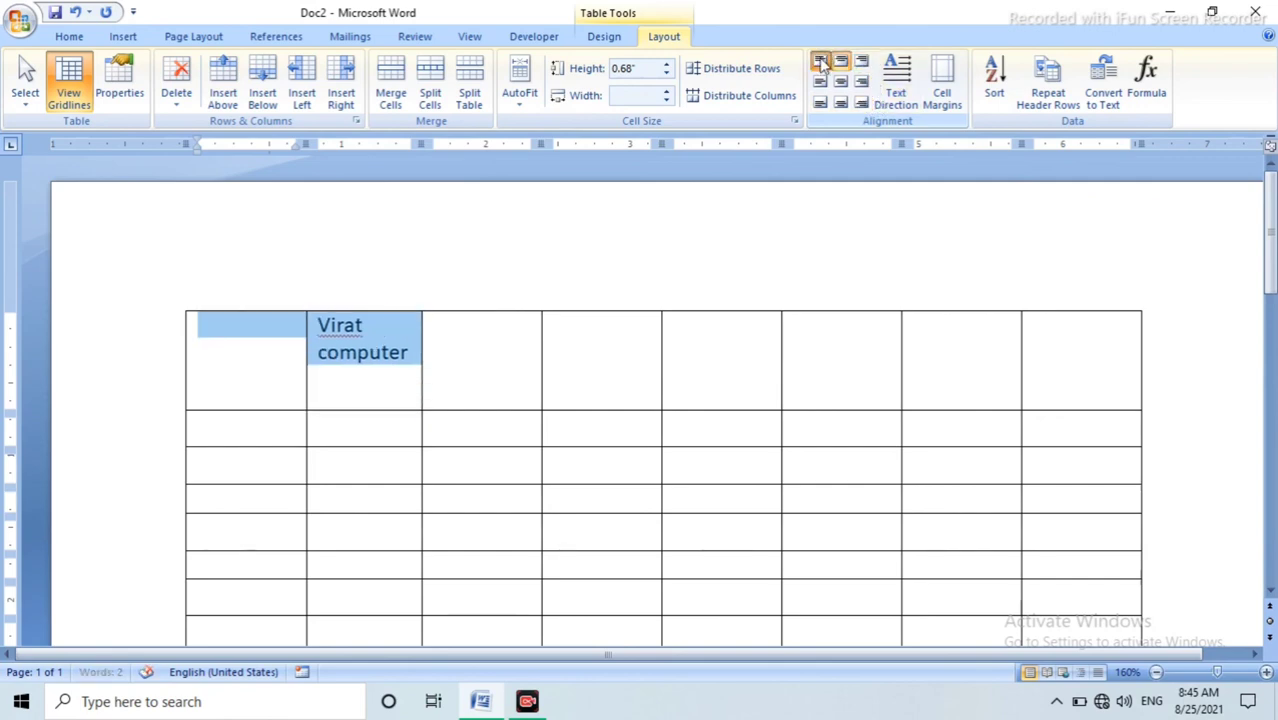
click(820, 82)
click(820, 103)
click(841, 103)
click(861, 103)
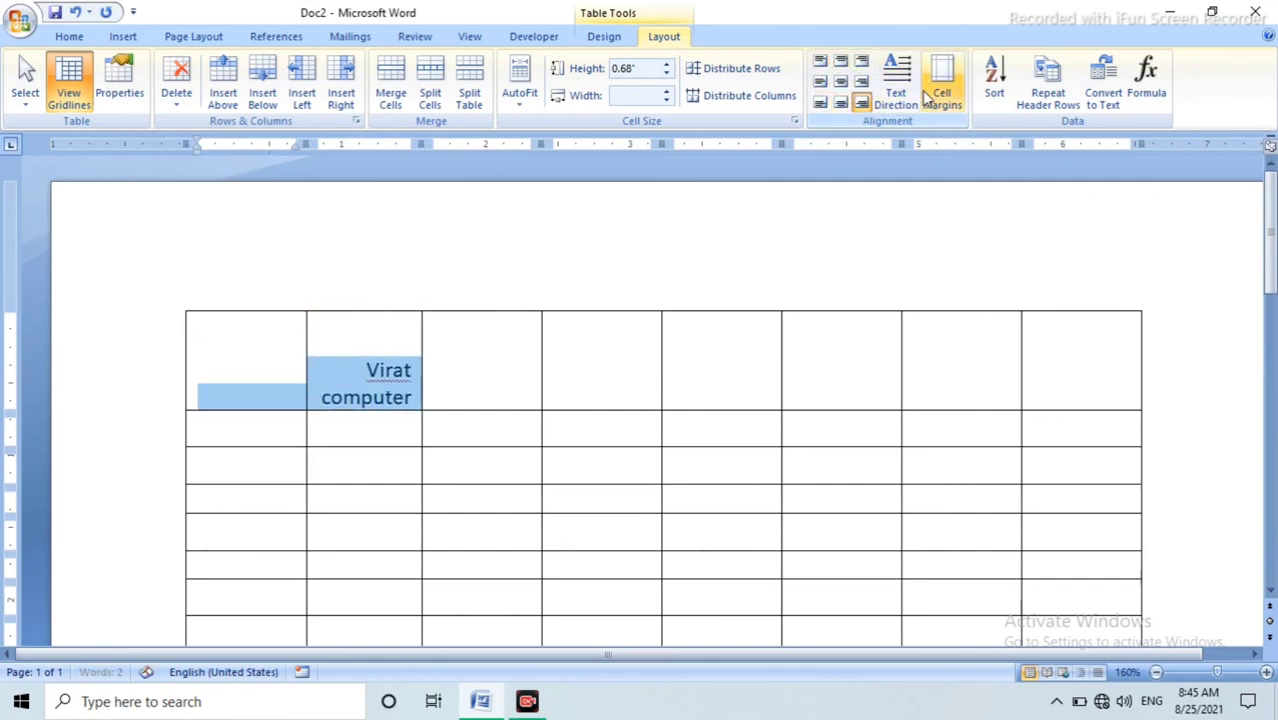
Step: Cycle the text direction of the selected cells through the rotated orientations and back to horizontal
click(897, 93)
click(900, 95)
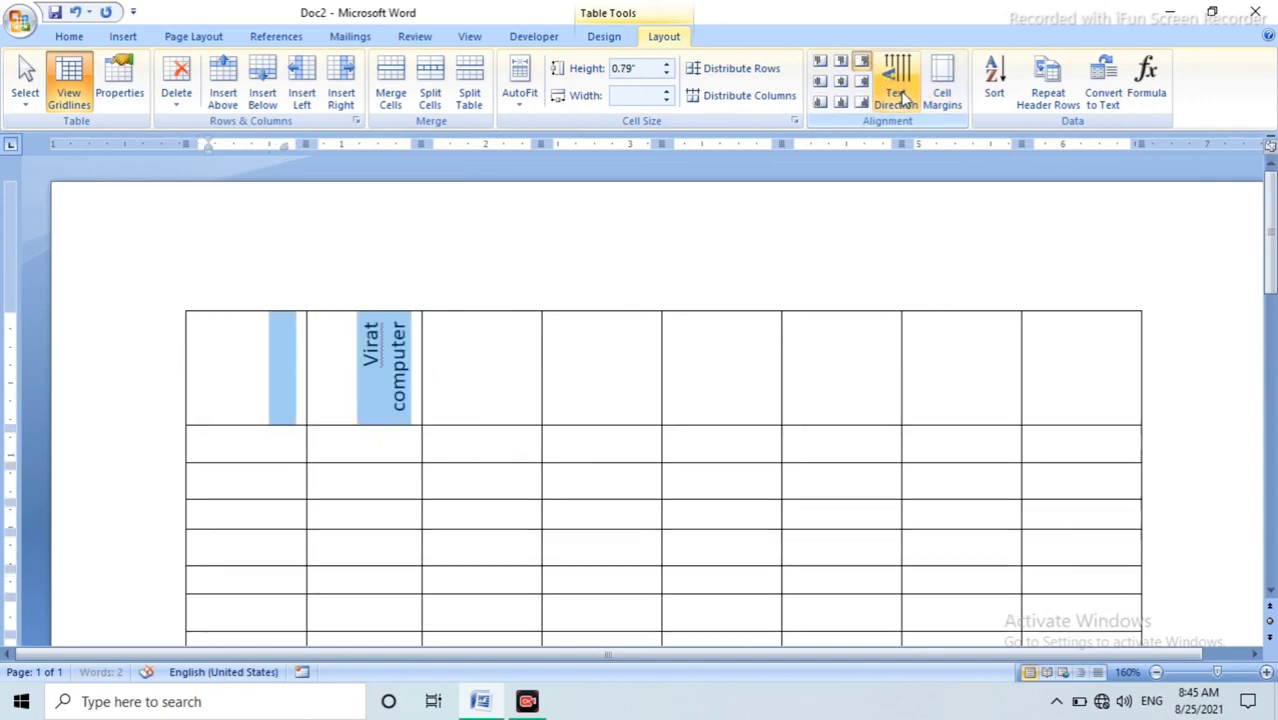
click(900, 95)
click(900, 95)
click(900, 95)
click(900, 95)
click(900, 95)
click(900, 95)
click(900, 95)
click(900, 95)
click(900, 95)
click(900, 95)
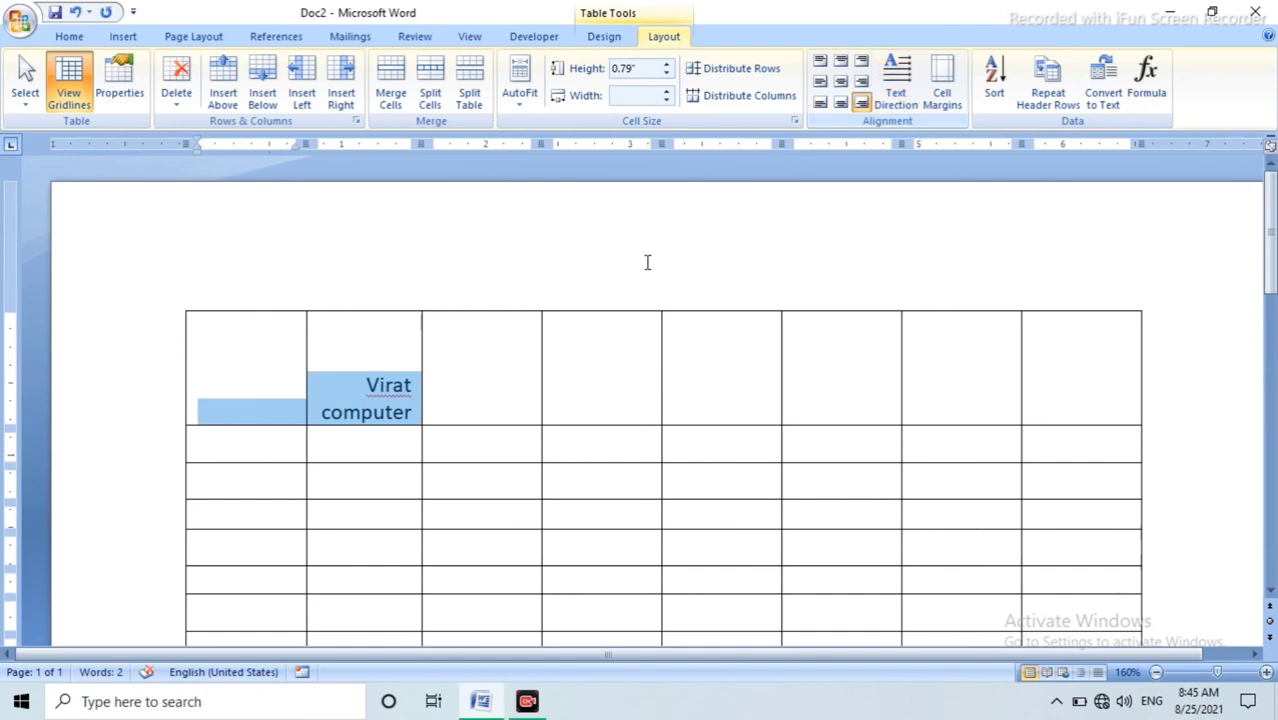
click(510, 397)
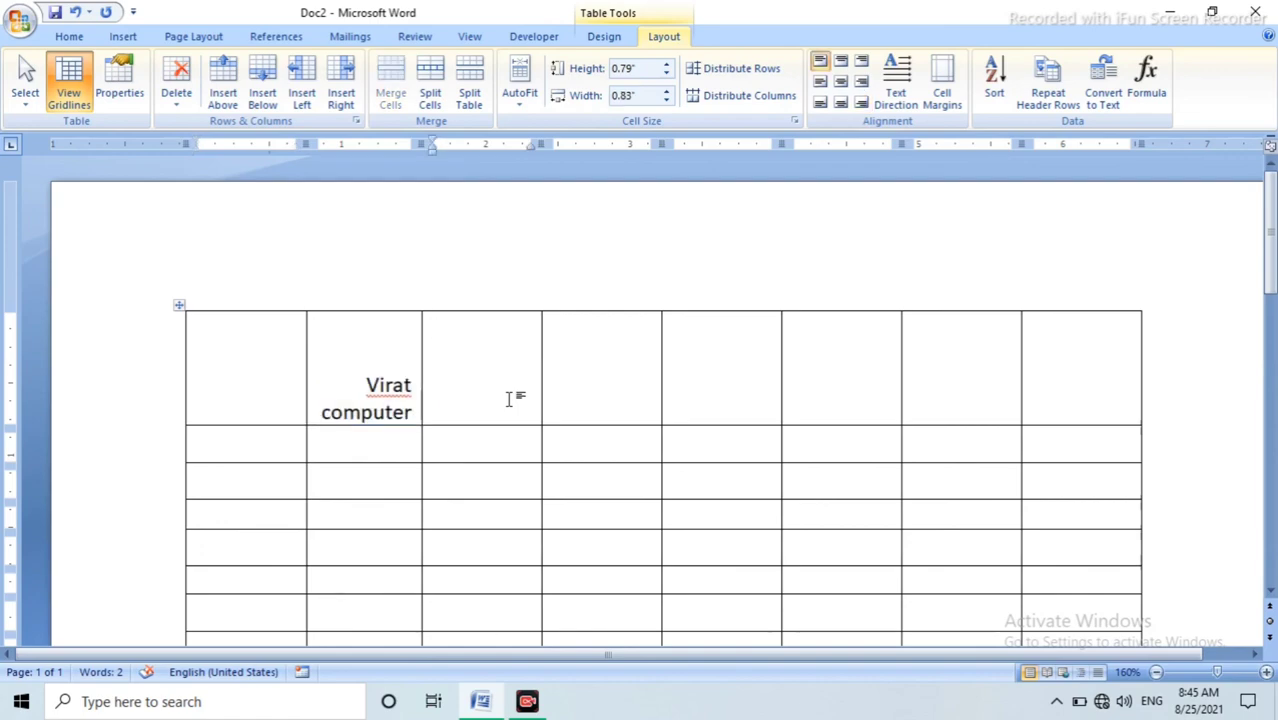